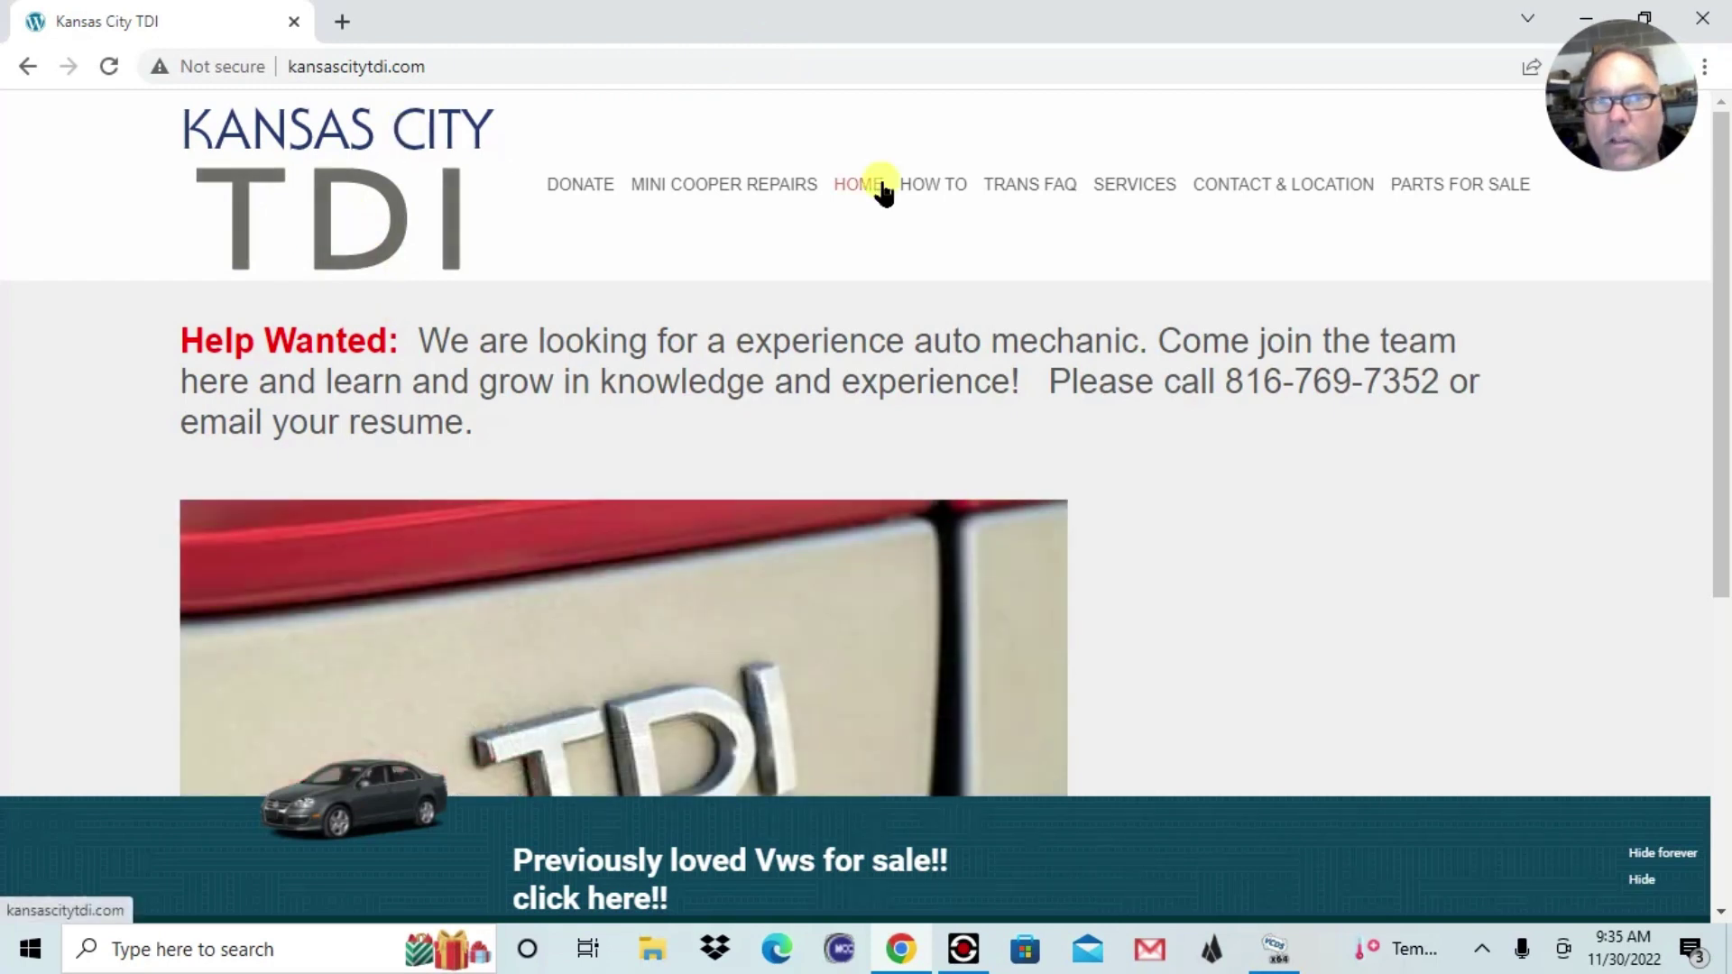
Open the Common Rail TDI Injector Change article from the HOW TO > NEAT FIXES menu
{"action": "mouse_move", "coordinate": [893, 185]}
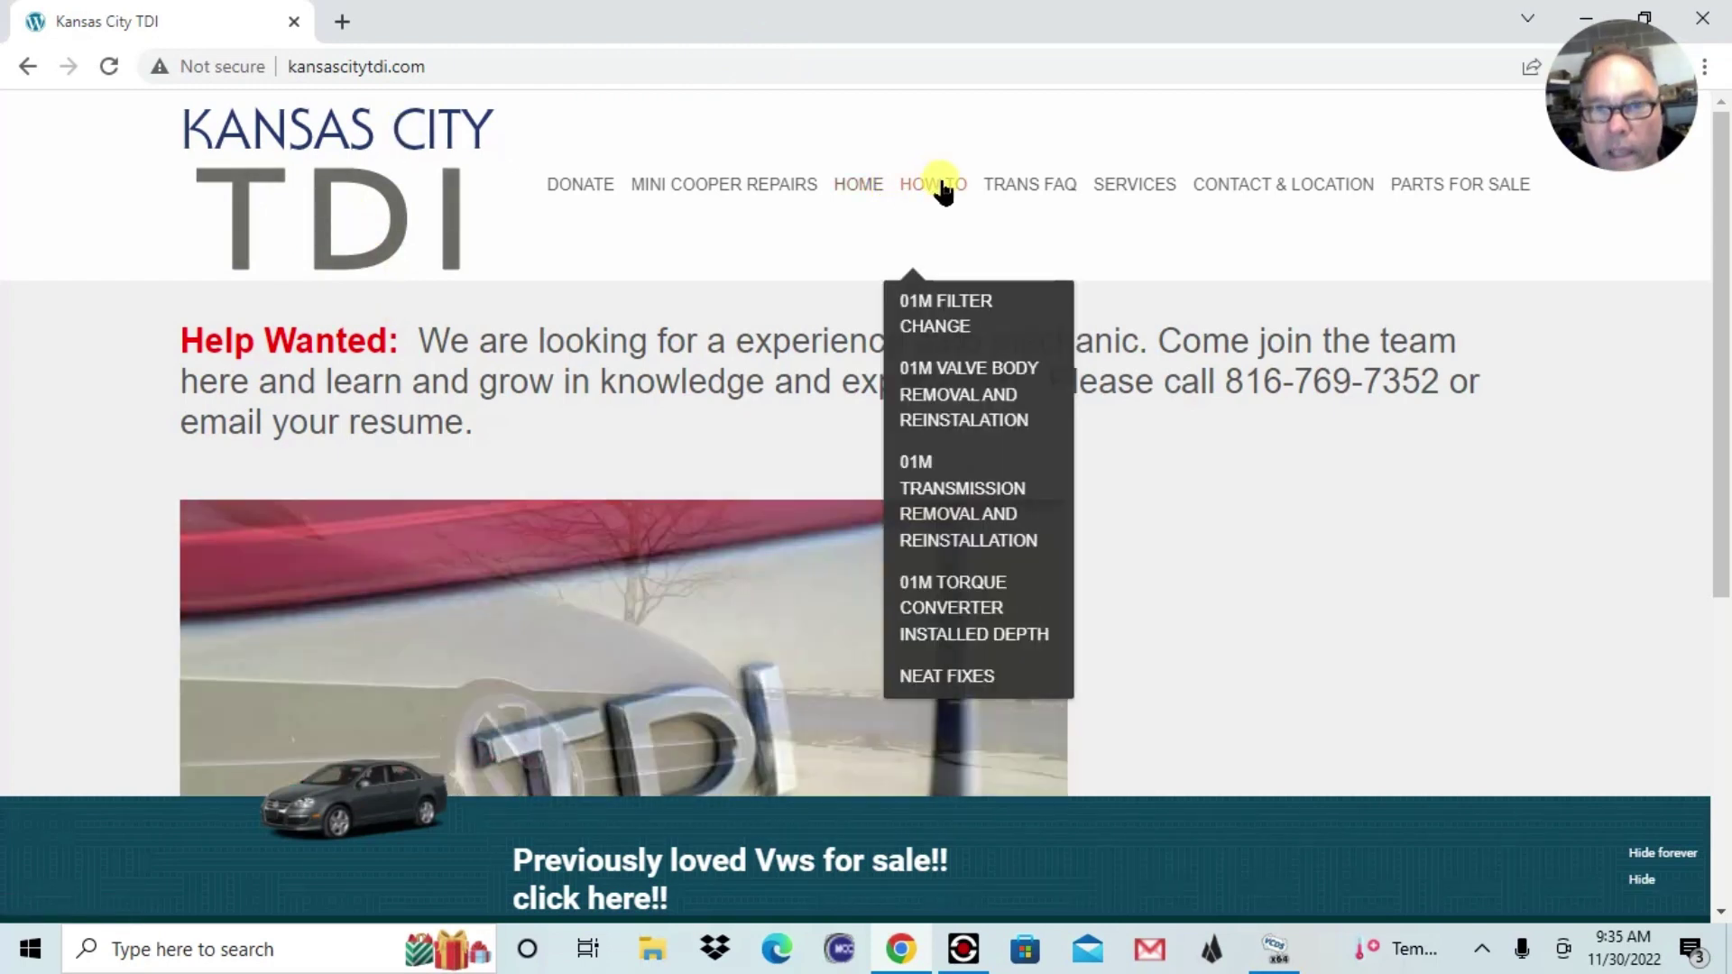
{"action": "left_click", "coordinate": [952, 681]}
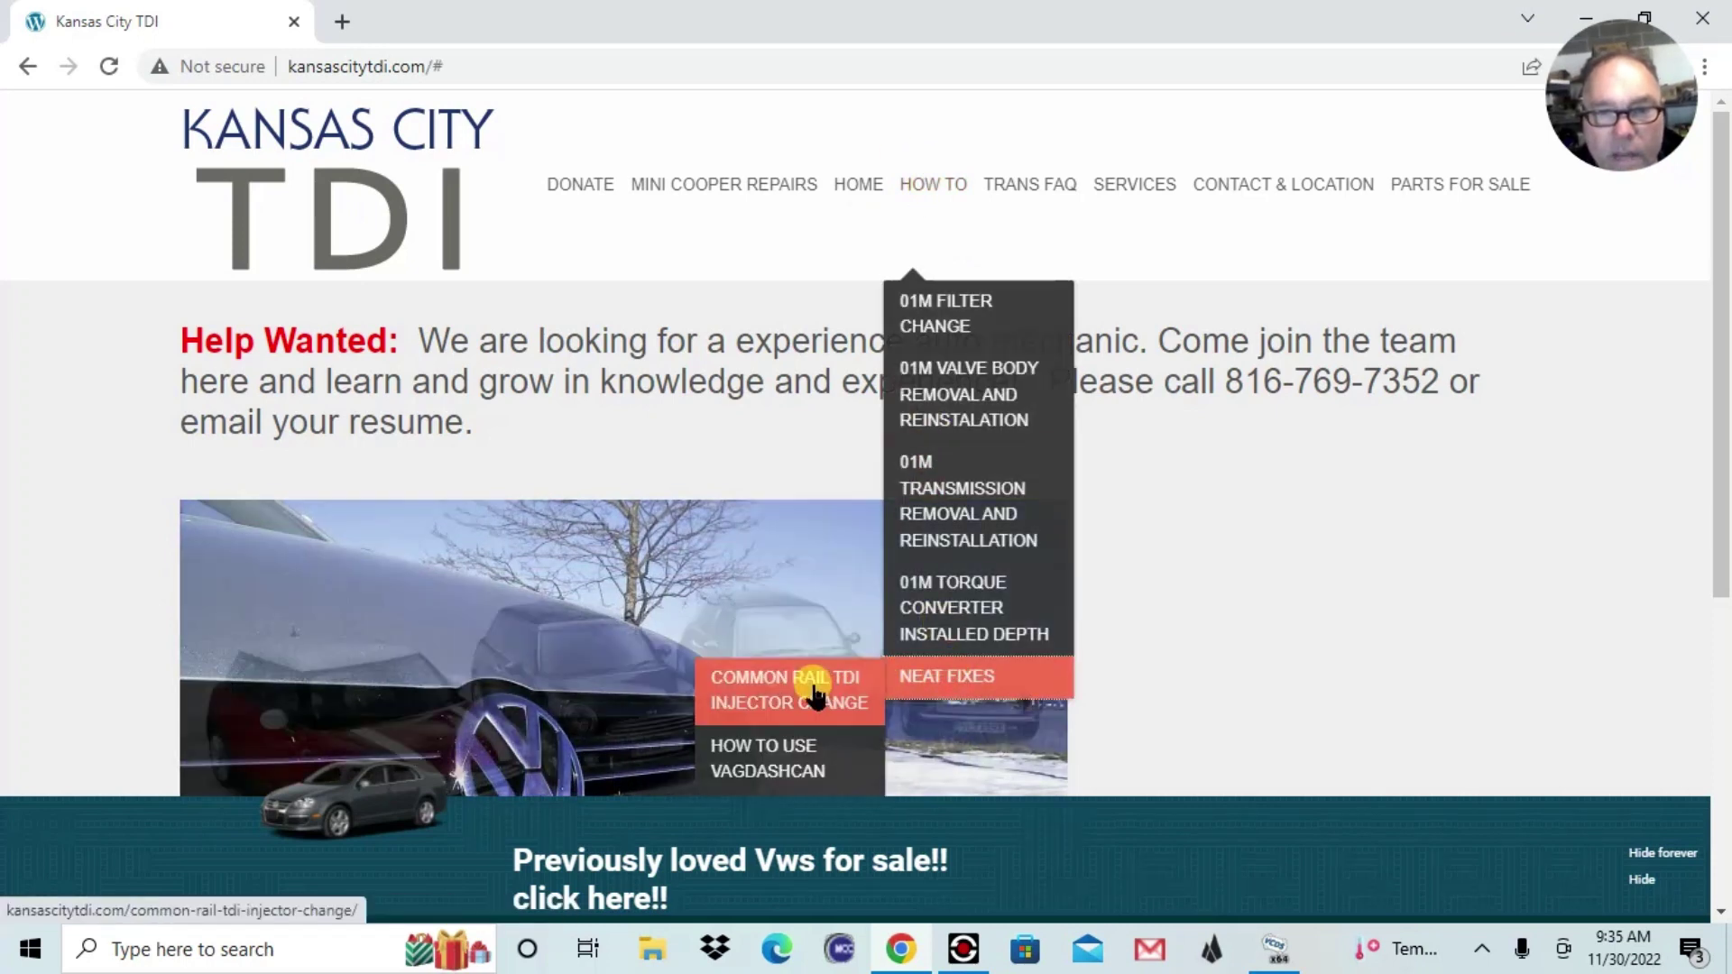
{"action": "left_click", "coordinate": [815, 695]}
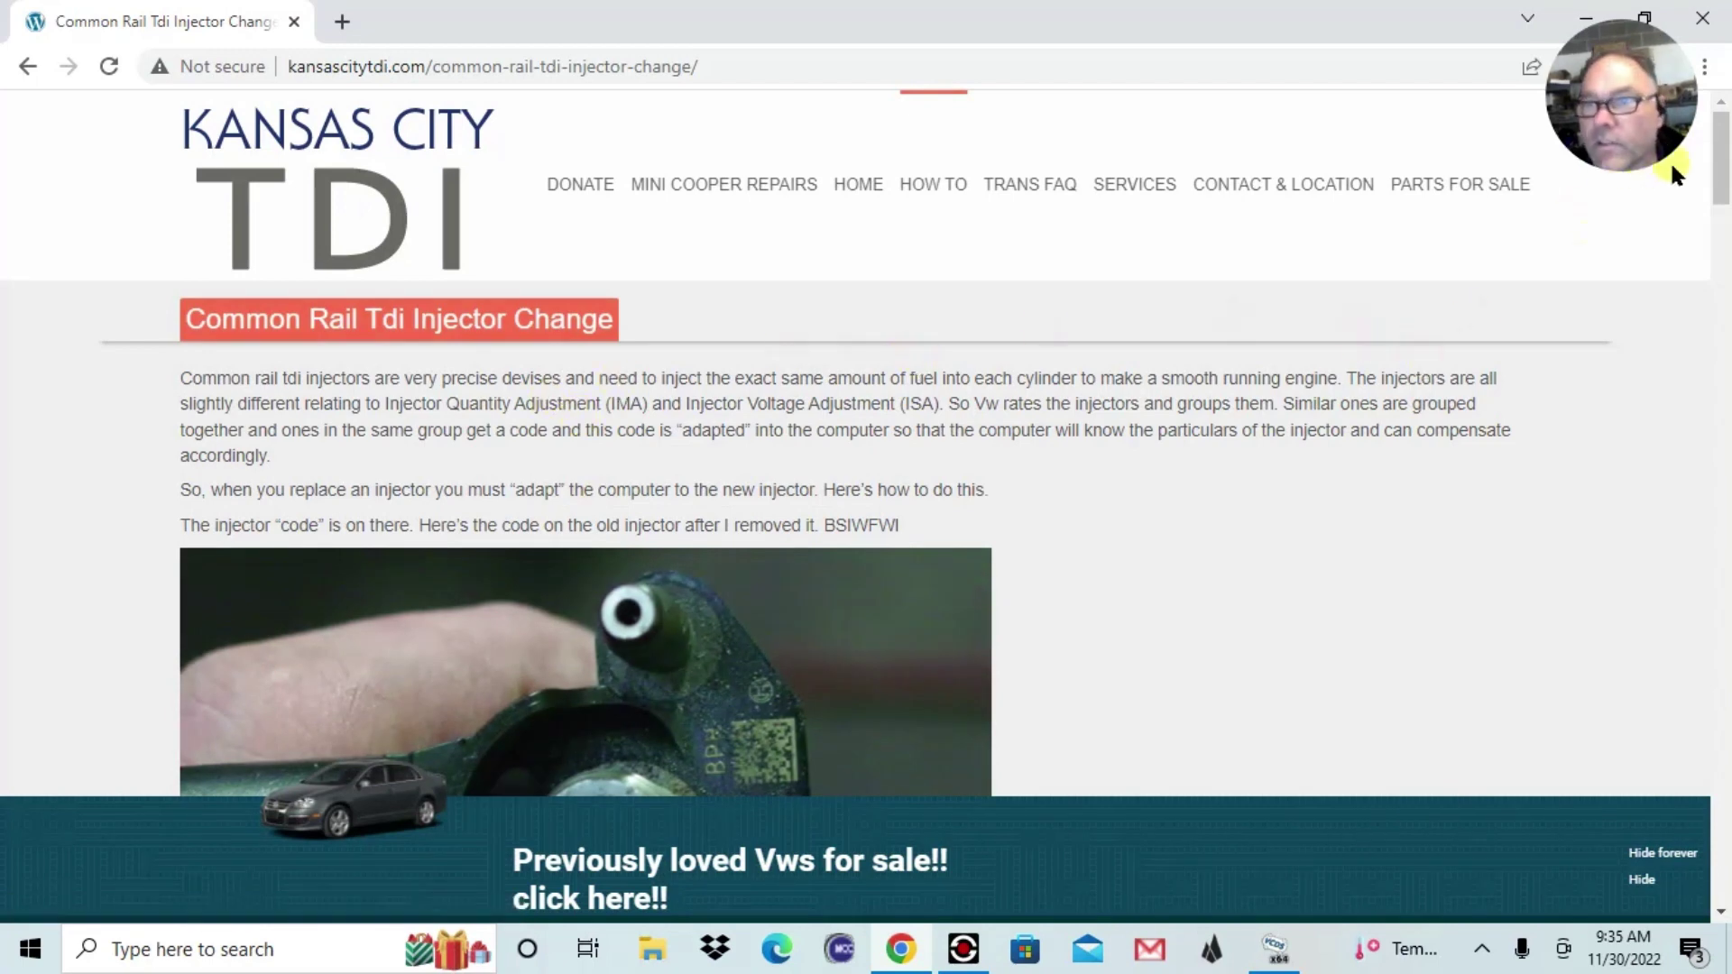
Scroll through the article's injector adaptation screenshots, then return to VCDS's Select Control Module screen
{"action": "left_click_drag", "start_coordinate": [1719, 171], "coordinate": [1720, 406]}
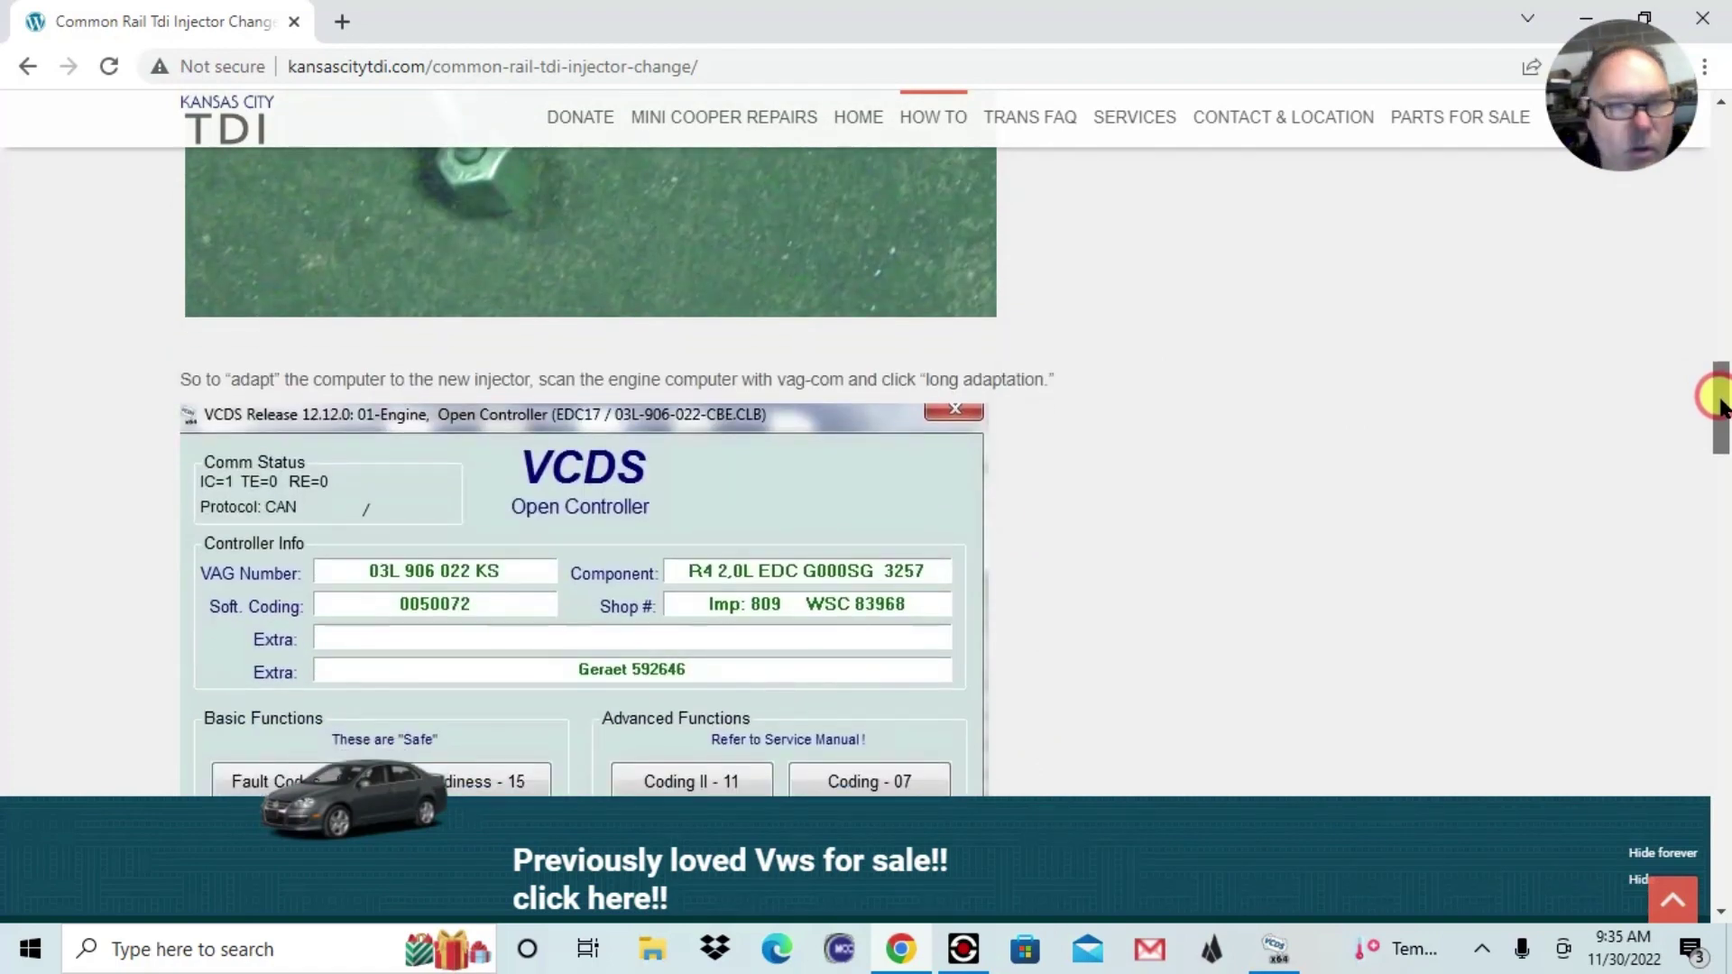
{"action": "left_click_drag", "start_coordinate": [1720, 406], "coordinate": [1719, 429]}
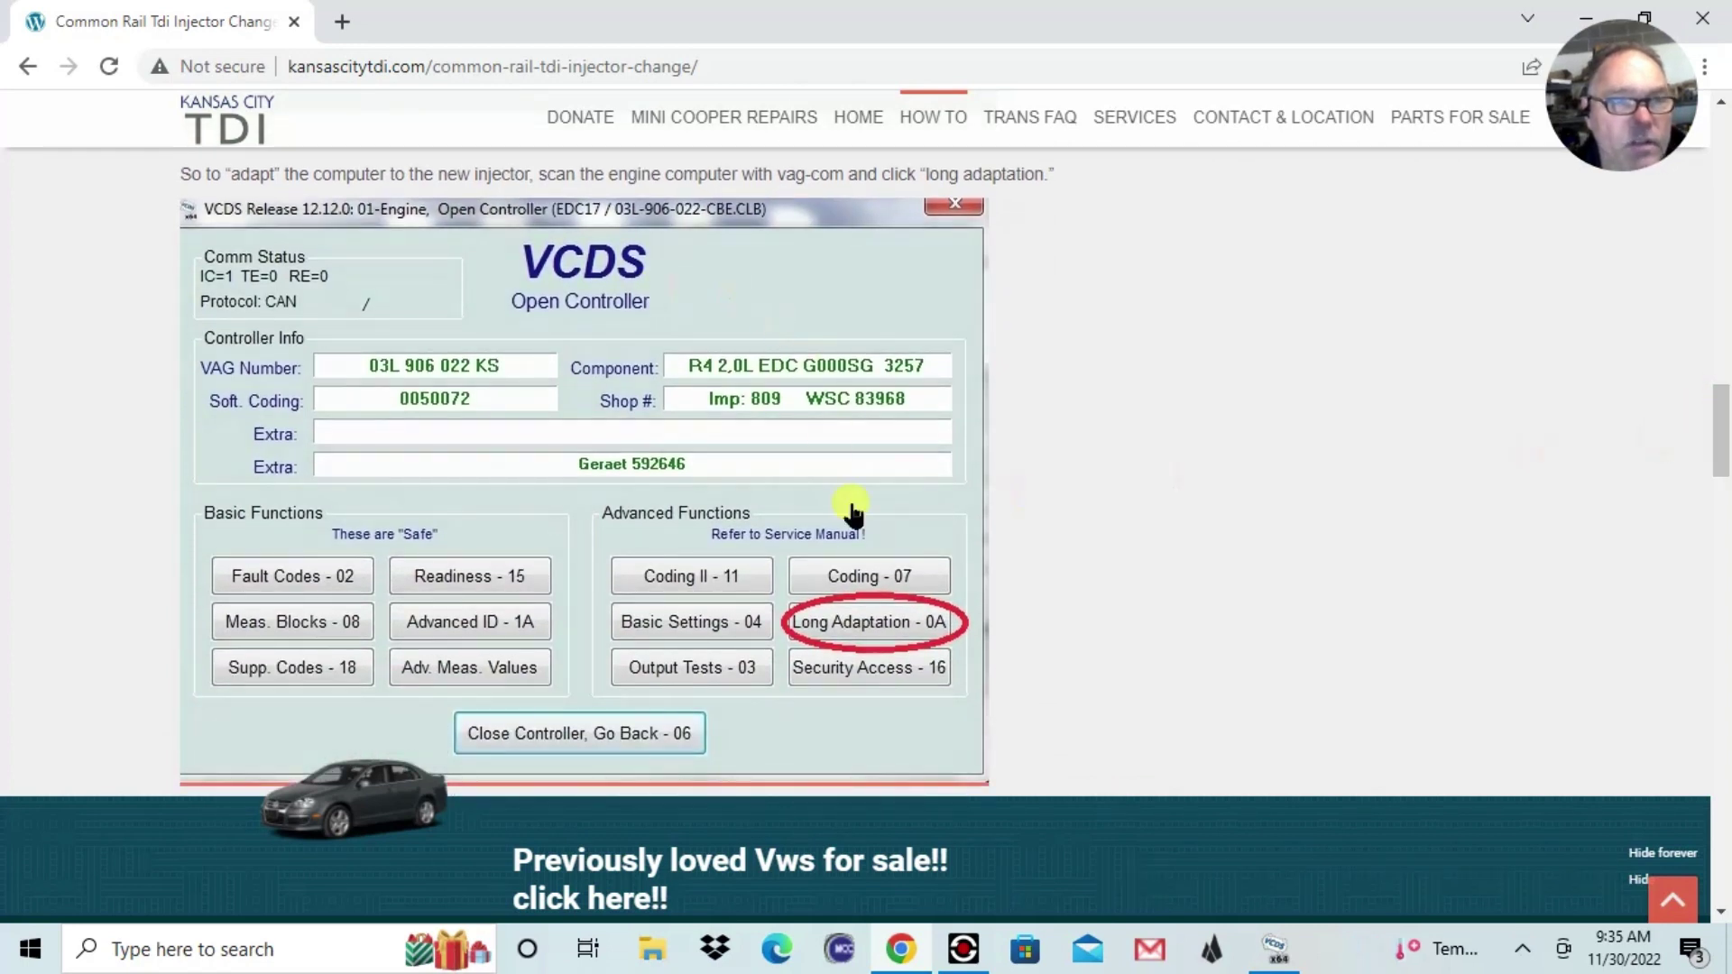
{"action": "left_click_drag", "start_coordinate": [1717, 408], "coordinate": [1714, 471]}
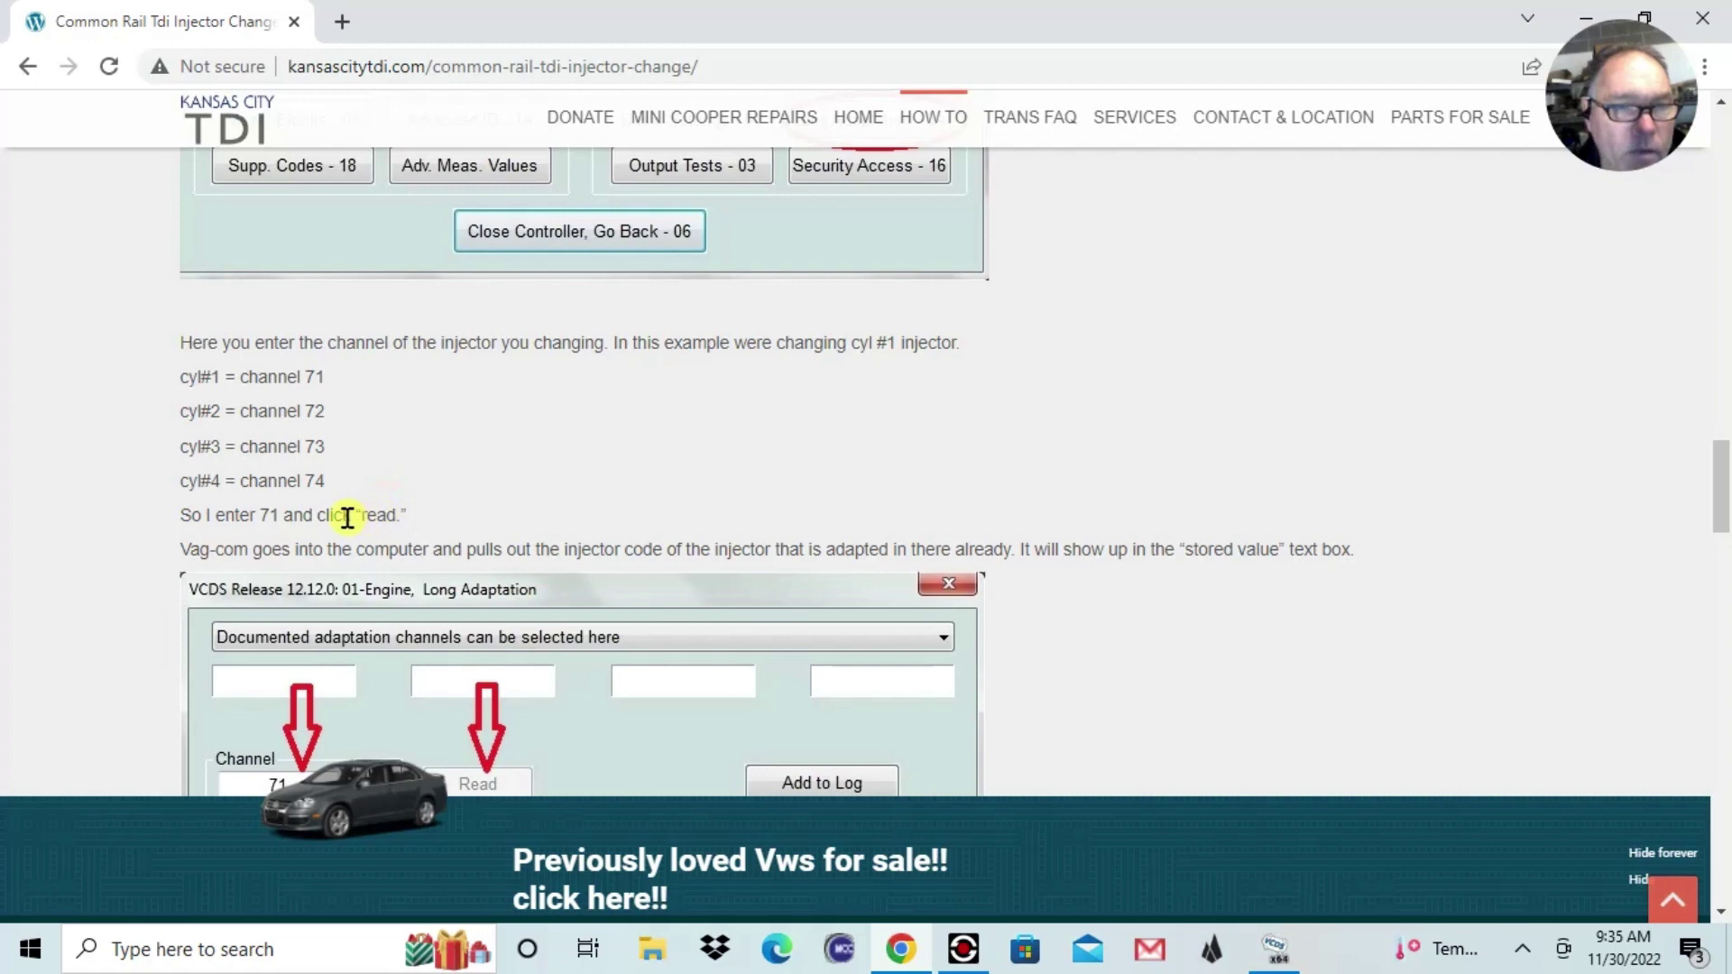
{"action": "left_click_drag", "start_coordinate": [1705, 472], "coordinate": [1705, 511]}
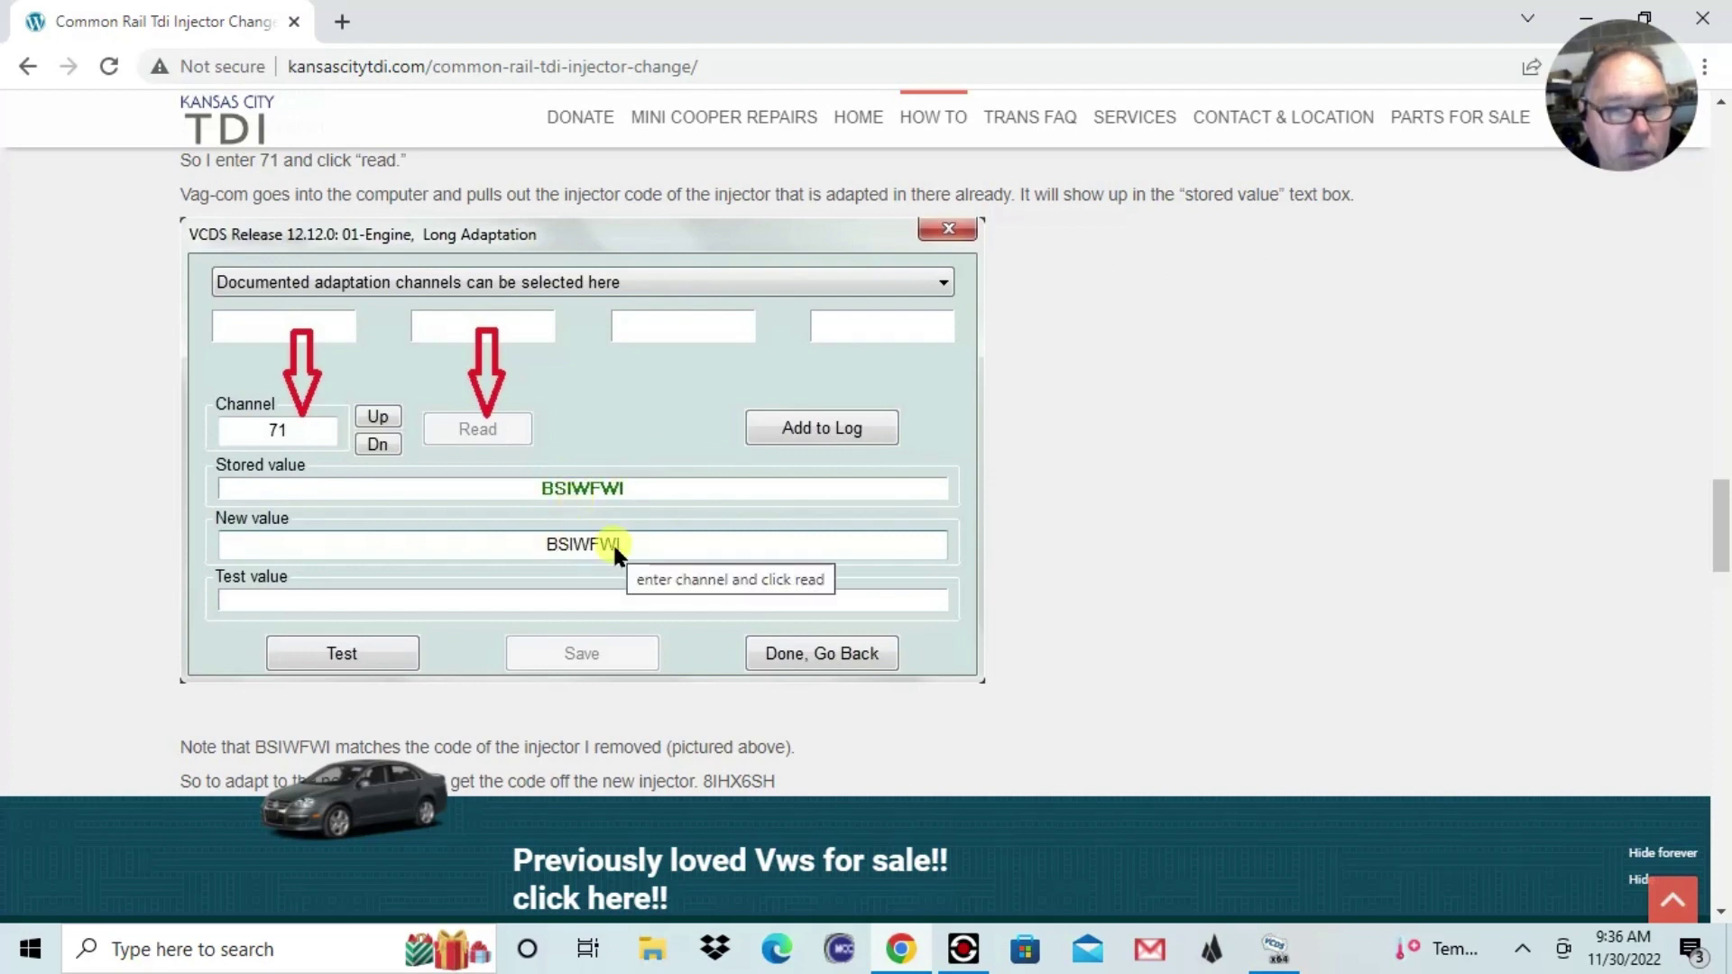
{"action": "left_click_drag", "start_coordinate": [1719, 512], "coordinate": [1705, 657]}
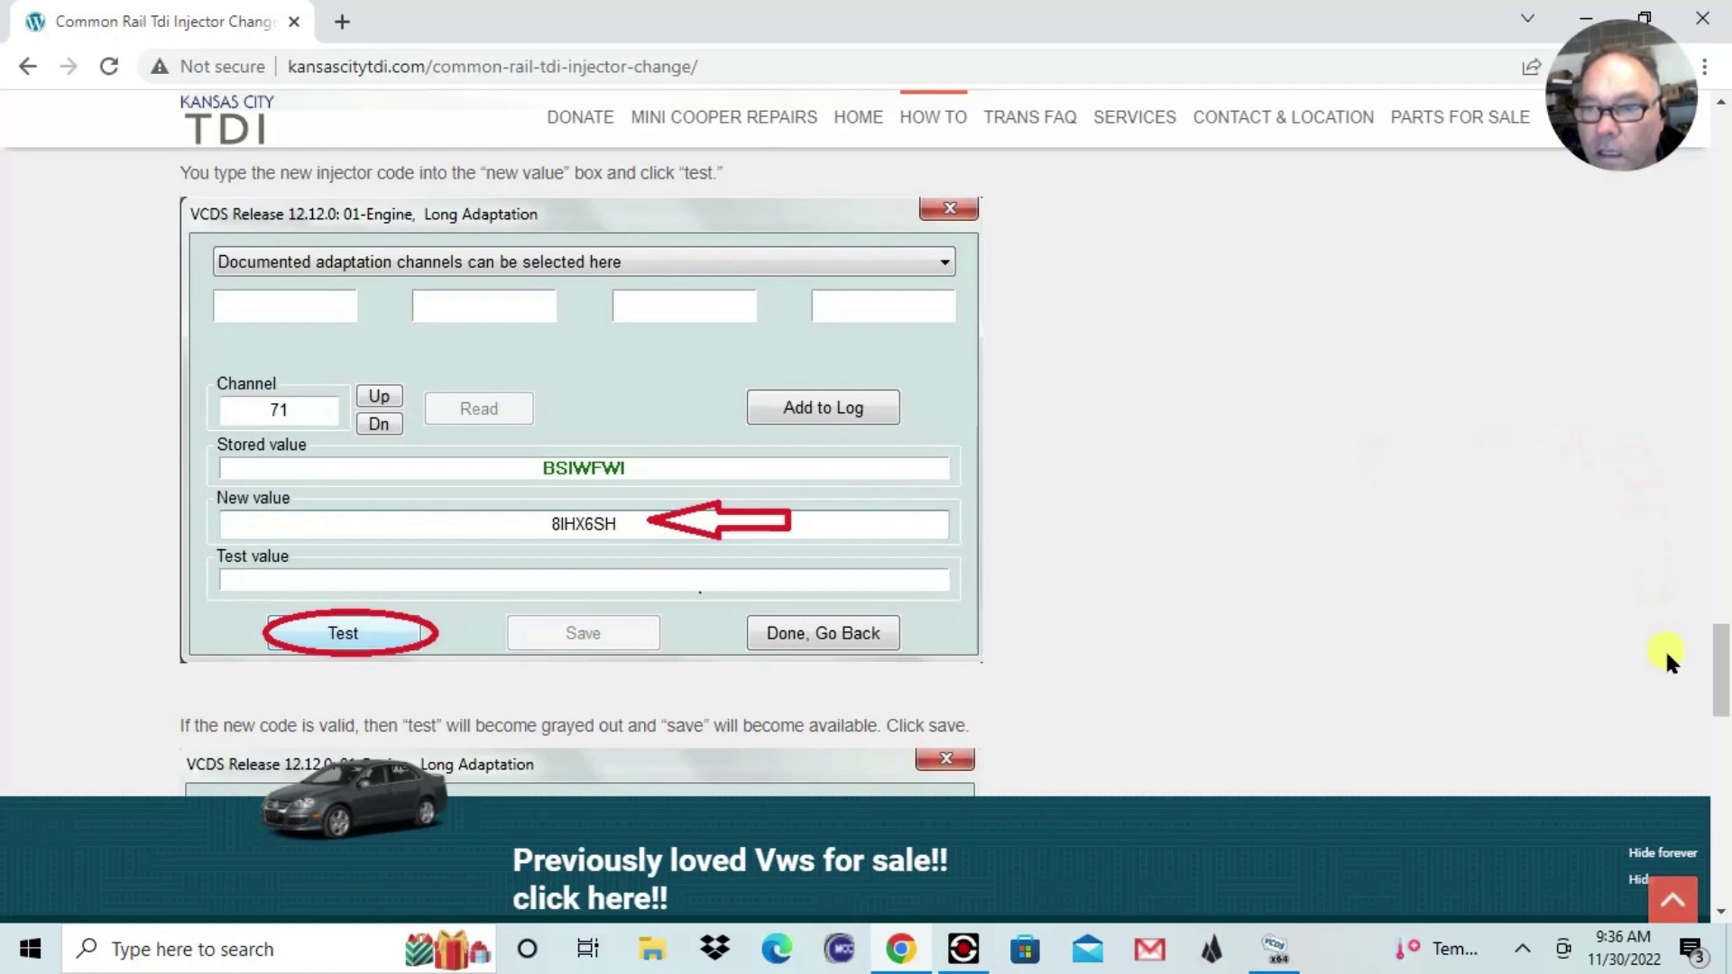
{"action": "left_click_drag", "start_coordinate": [1716, 651], "coordinate": [1717, 780]}
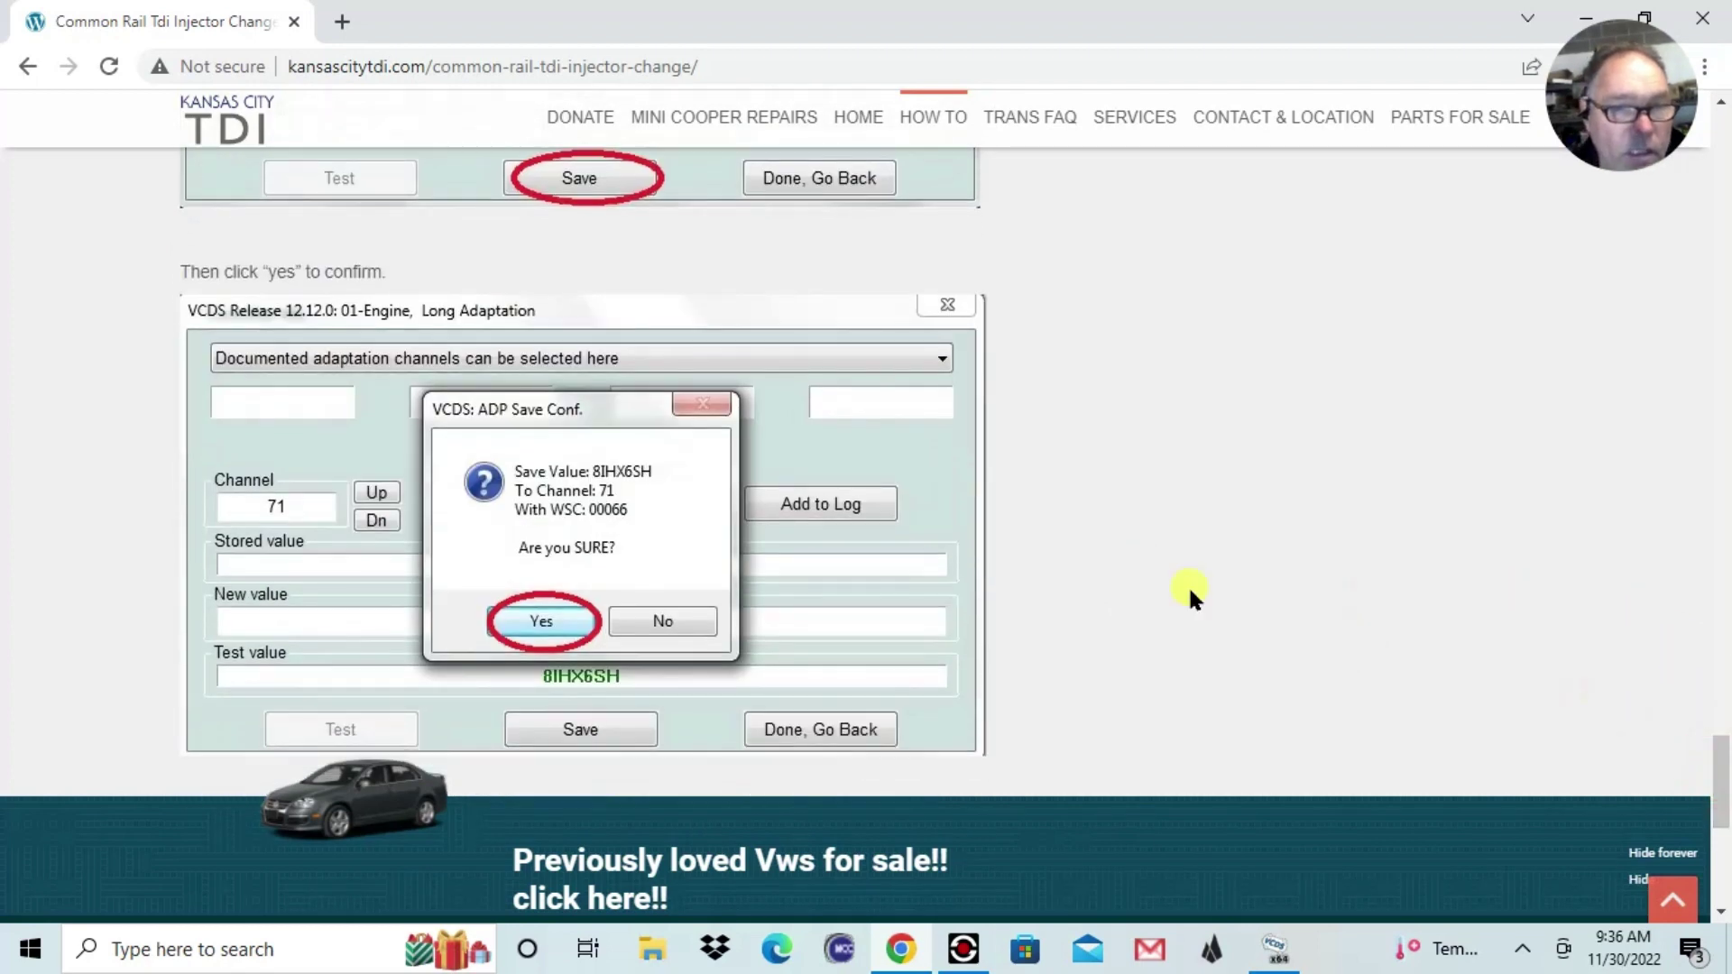
{"action": "left_click_drag", "start_coordinate": [1721, 773], "coordinate": [1723, 853]}
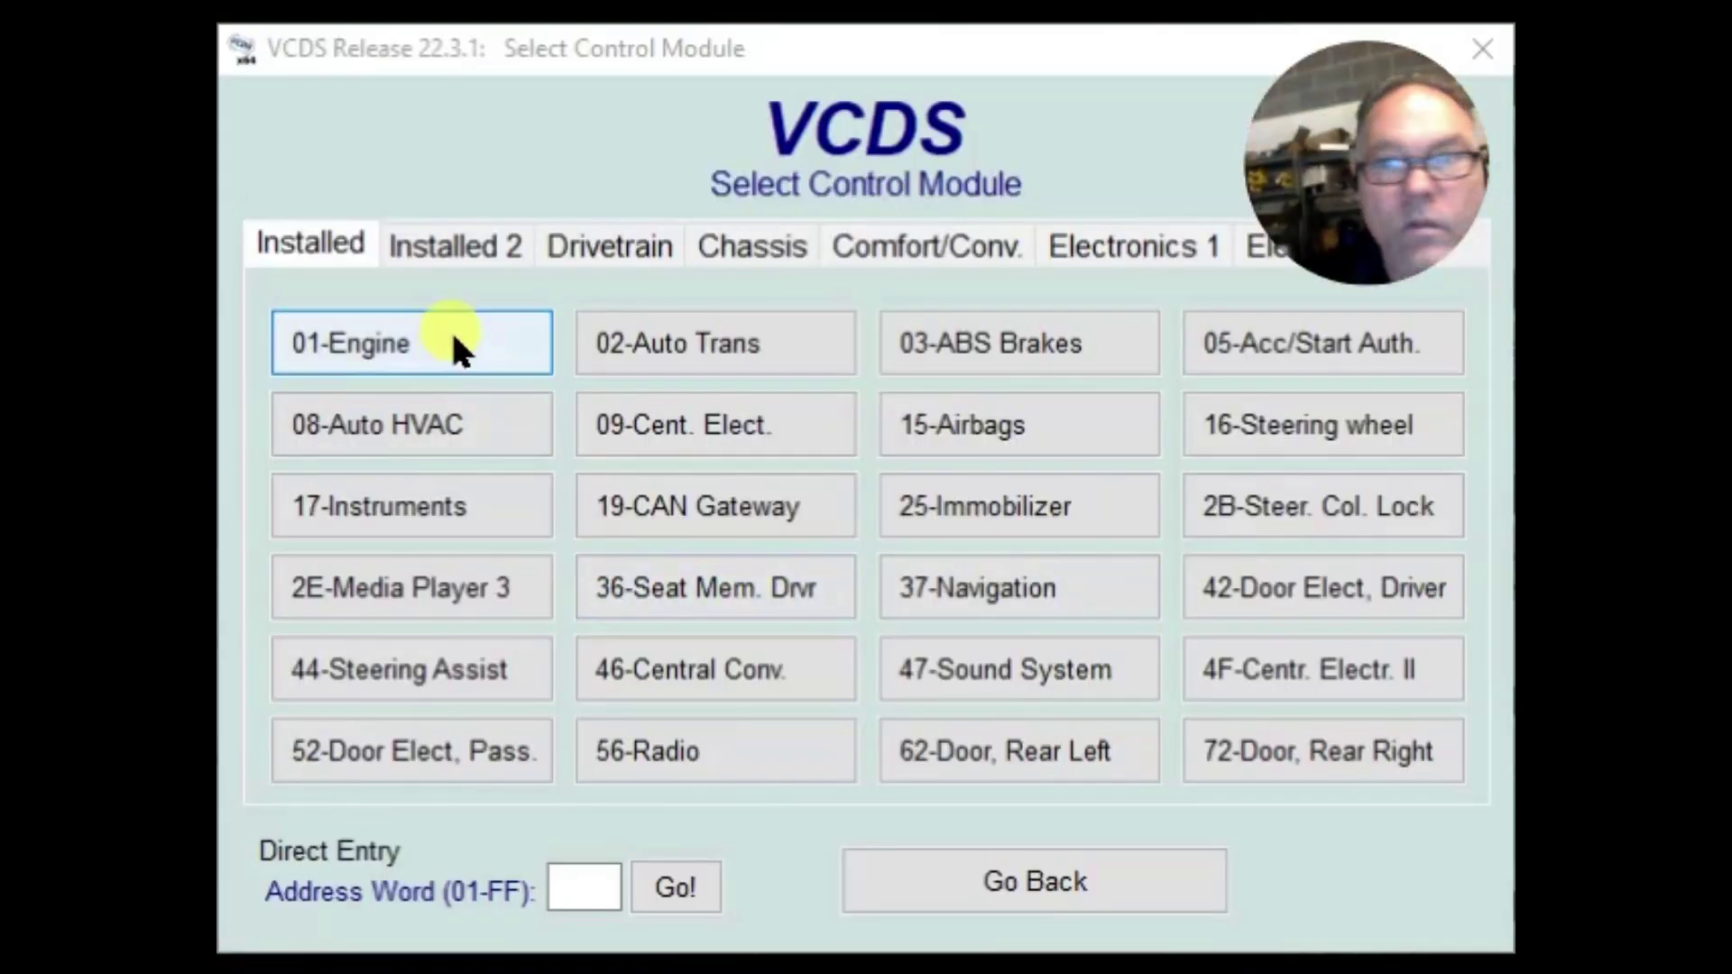
Connect to the 01-Engine controller and open its Adaptation - 10 function
{"action": "left_click", "coordinate": [451, 331]}
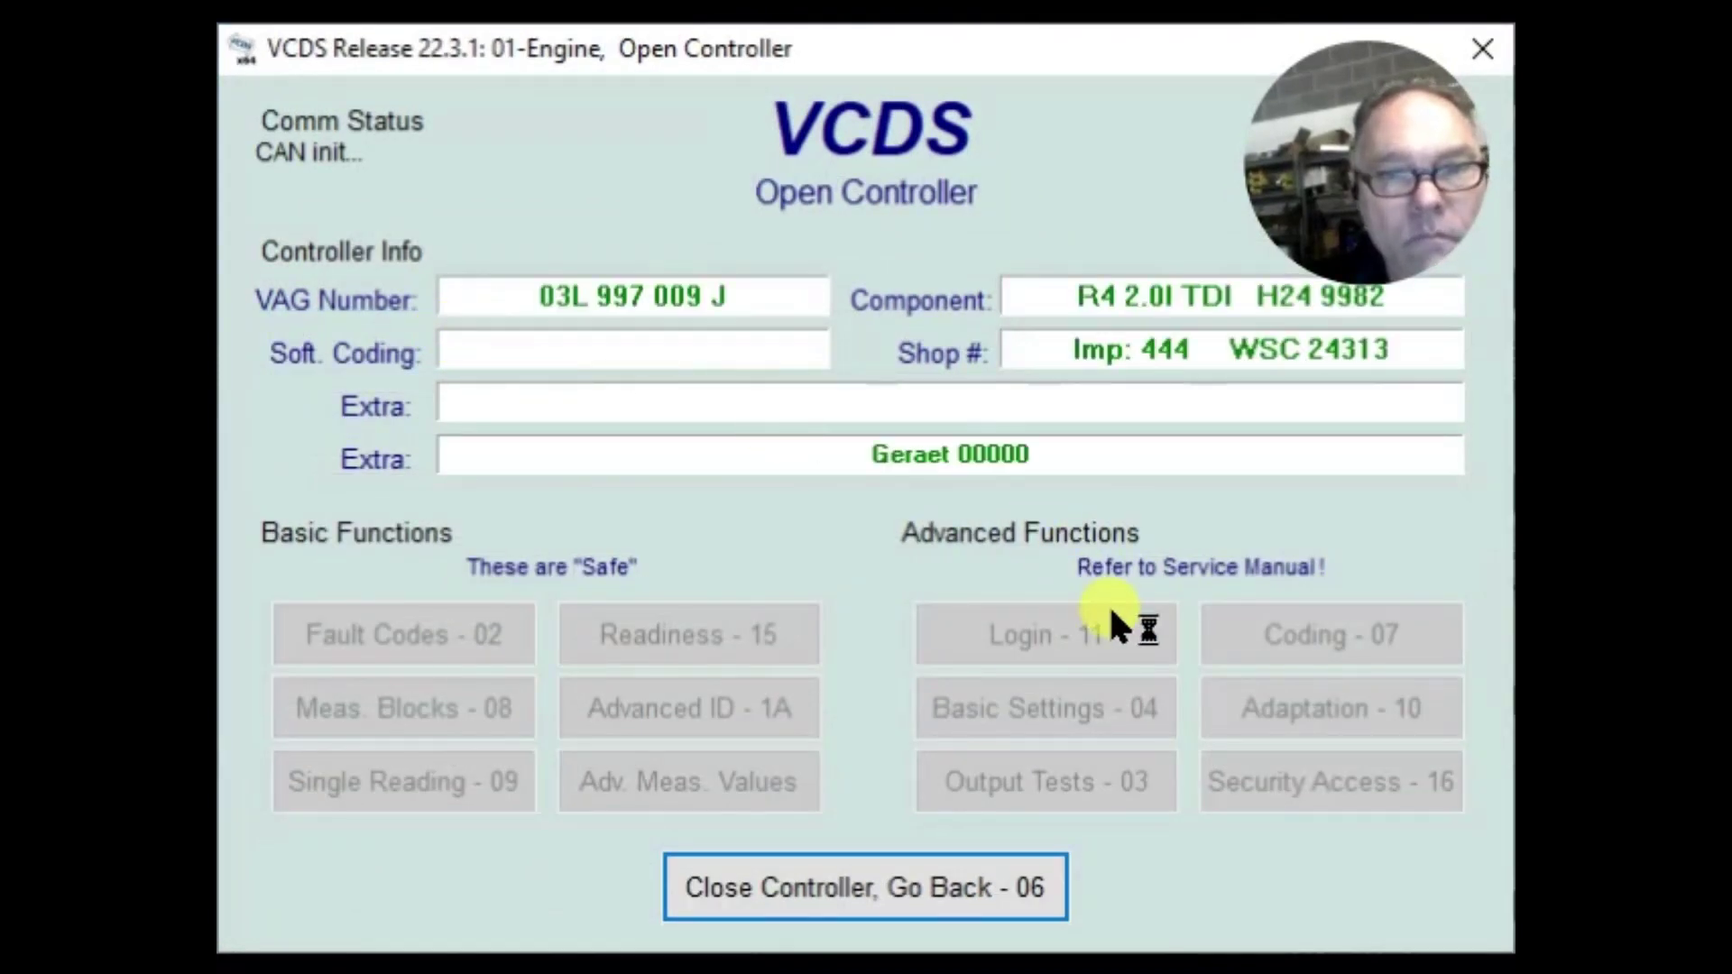
{"action": "left_click", "coordinate": [1275, 702]}
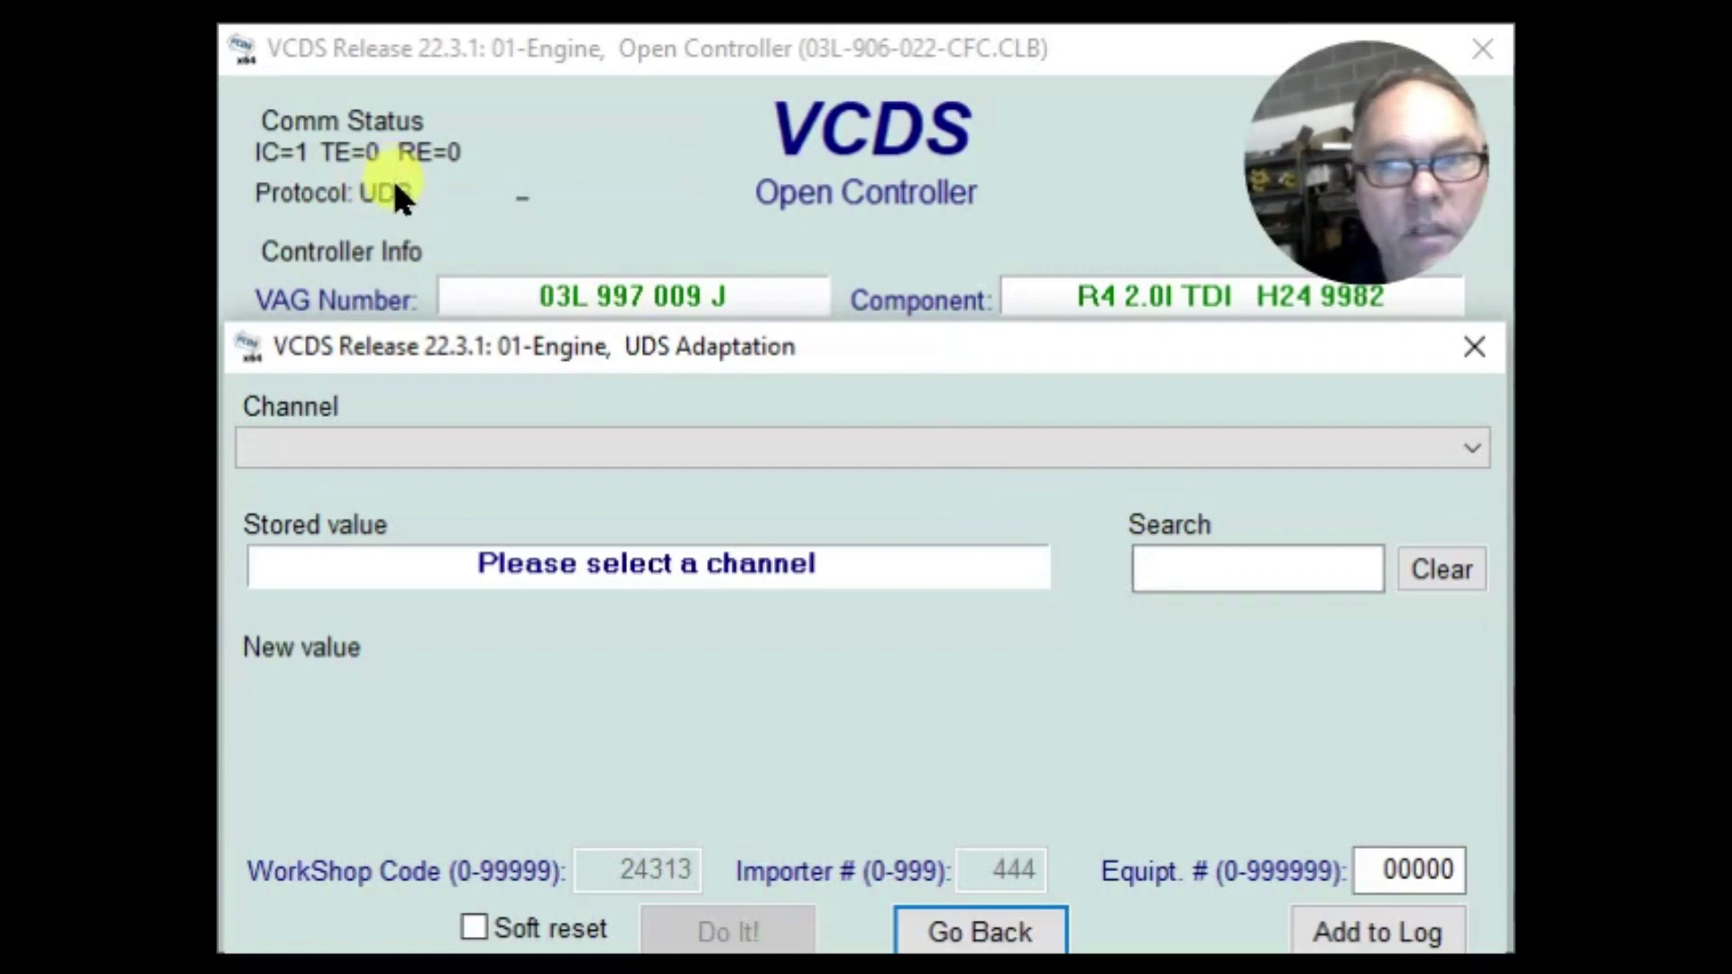
Select channel IDE00263-Injector 1 correction value, showing stored code BSZ1C5B, and start editing New value
{"action": "left_click", "coordinate": [1324, 443]}
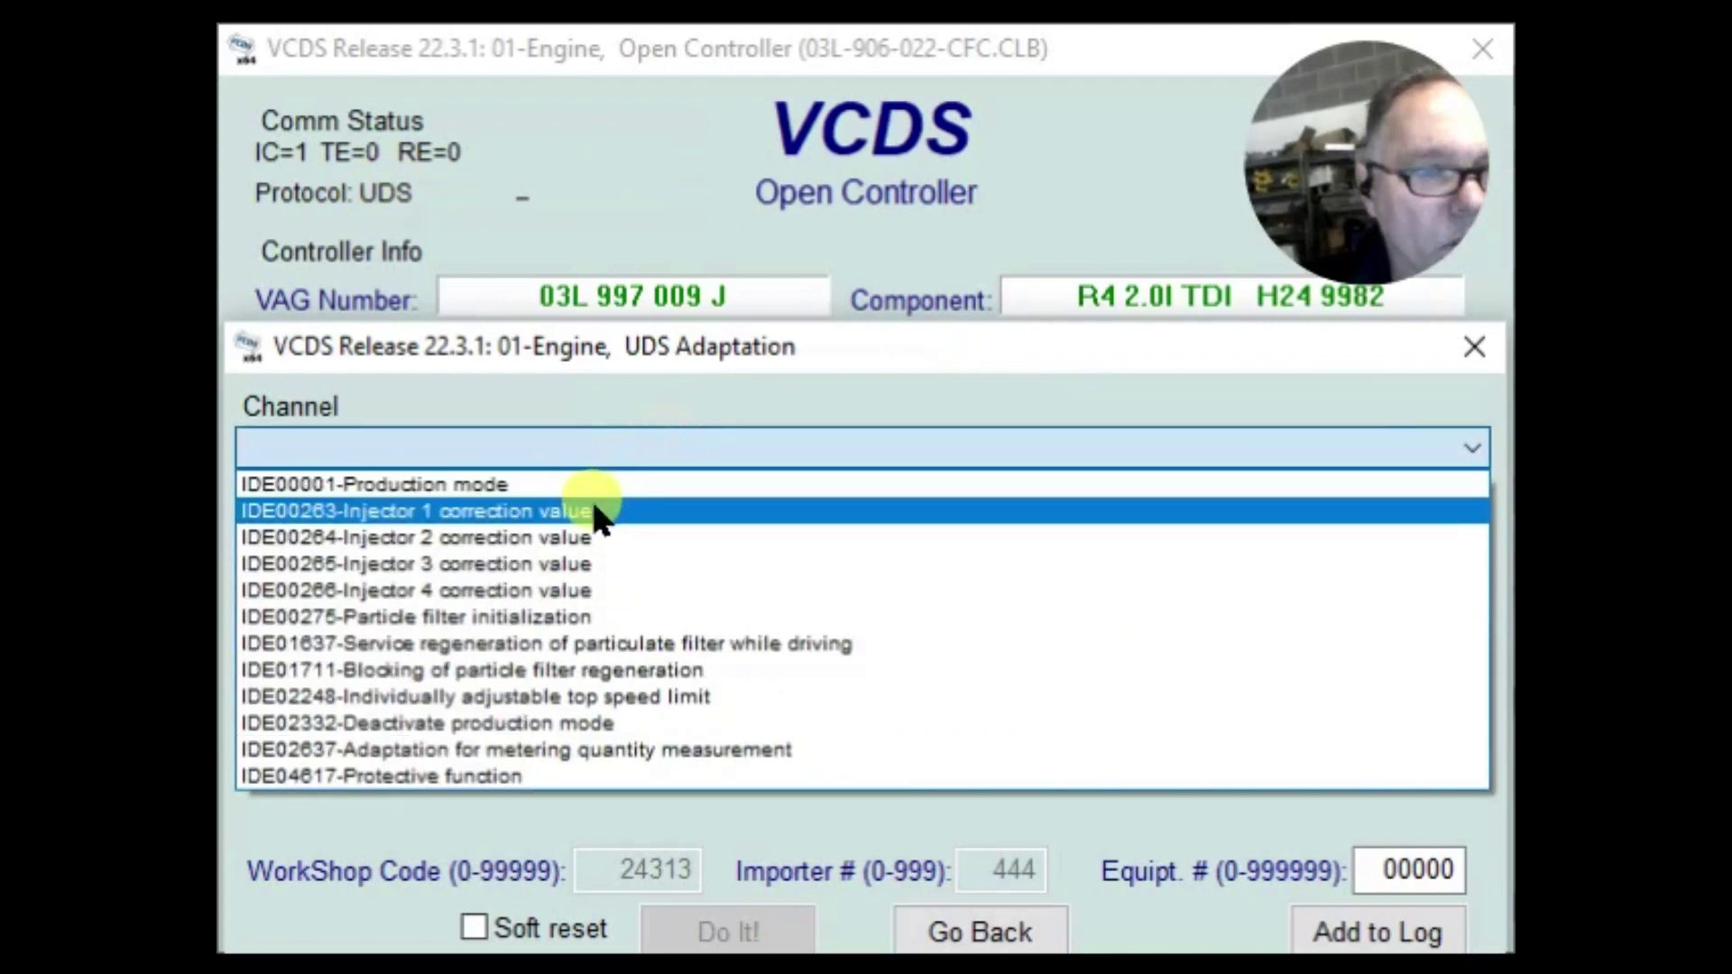
{"action": "left_click", "coordinate": [588, 512]}
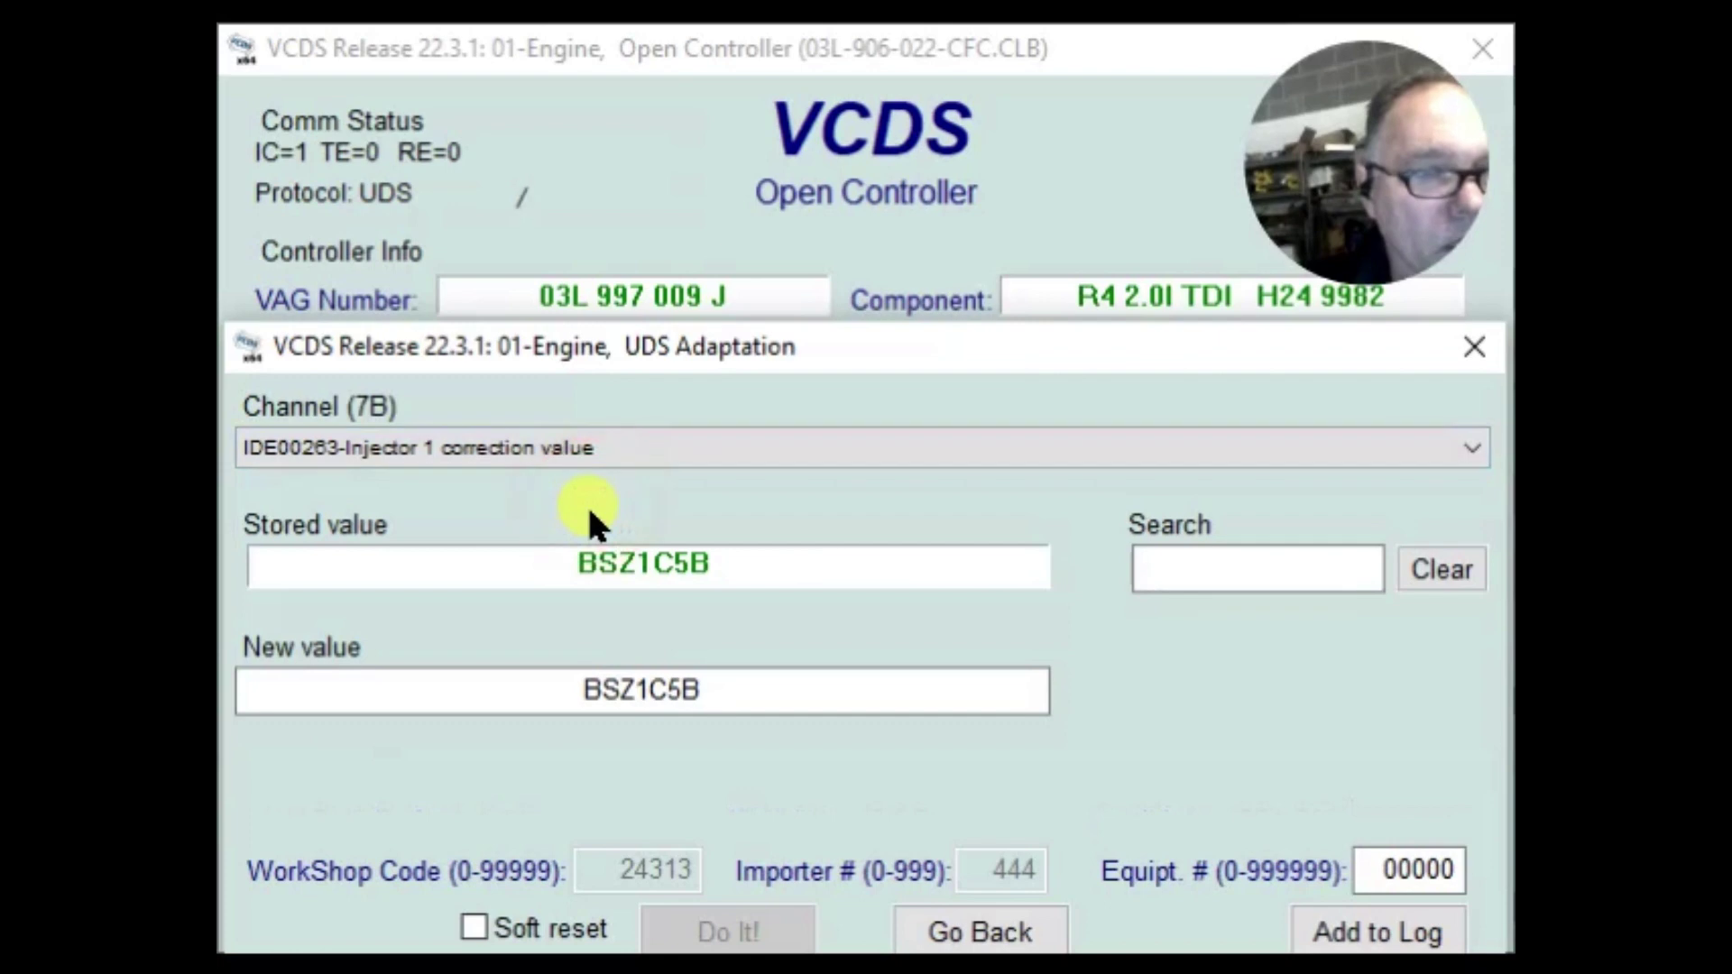
{"action": "left_click", "coordinate": [638, 693]}
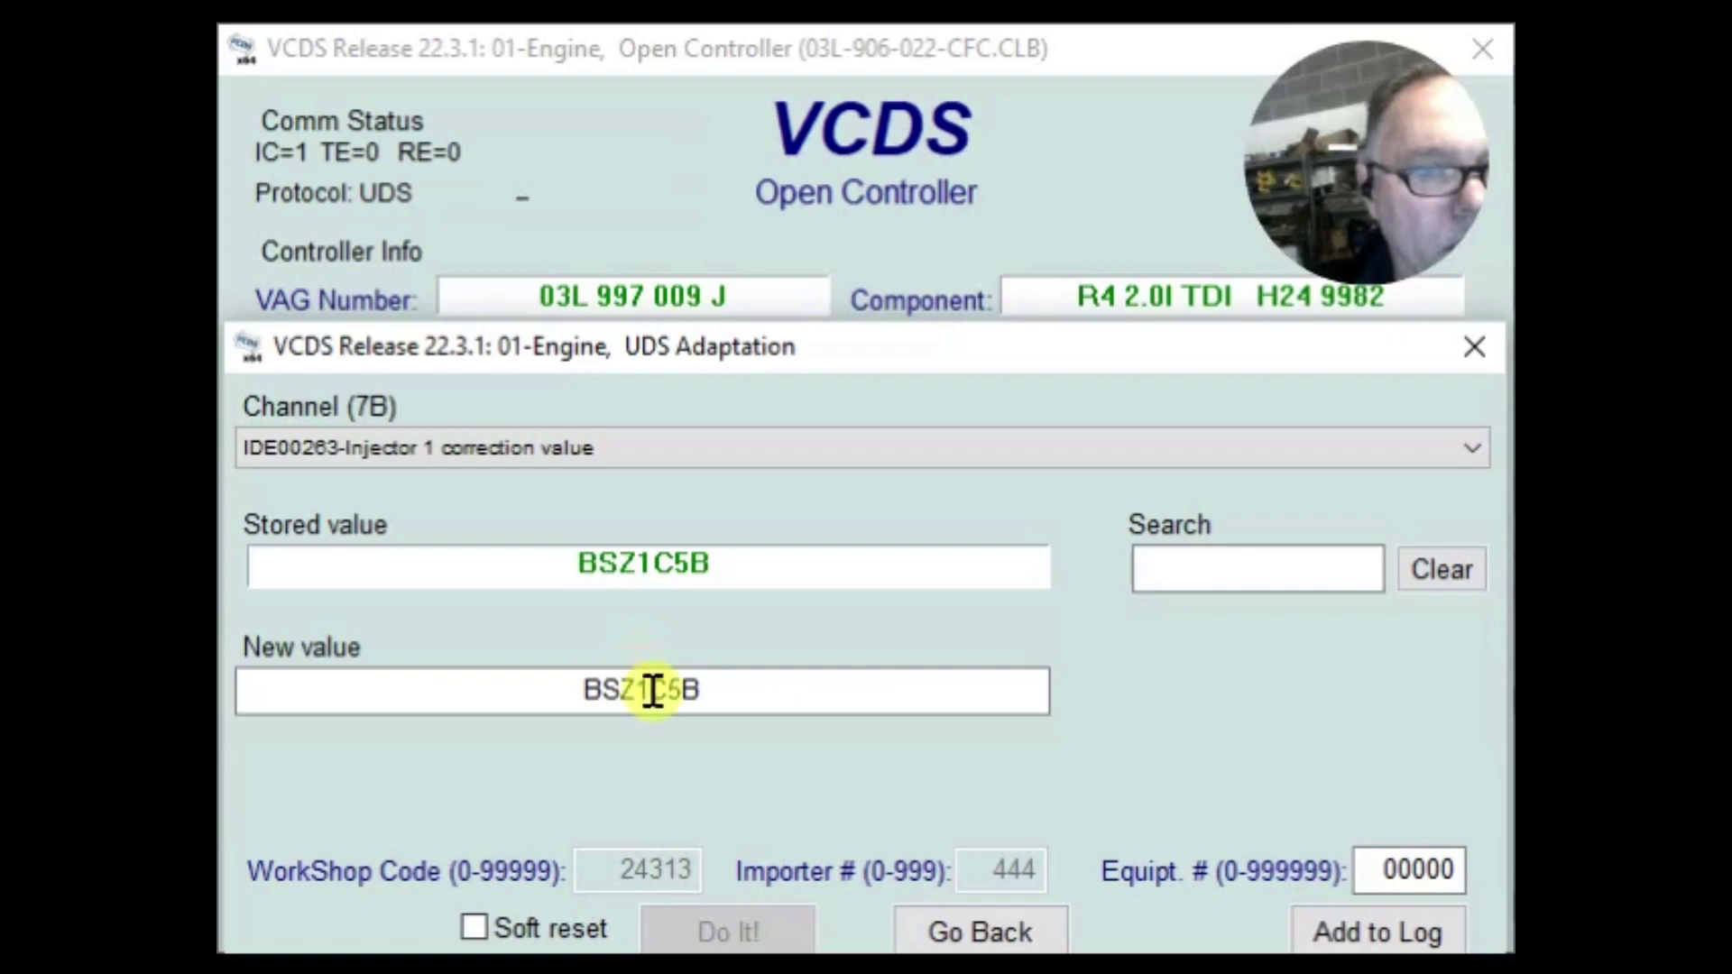
{"action": "left_click", "coordinate": [736, 689]}
Replace the Injector 1 new value BSZ1C5B with as8r3n3 and submit it with Do It!
{"action": "key", "text": "BackSpace"}
{"action": "key", "text": "BackSpace"}
{"action": "key", "text": "BackSpace"}
{"action": "key", "text": "BackSpace"}
{"action": "key", "text": "BackSpace"}
{"action": "key", "text": "BackSpace"}
{"action": "key", "text": "BackSpace"}
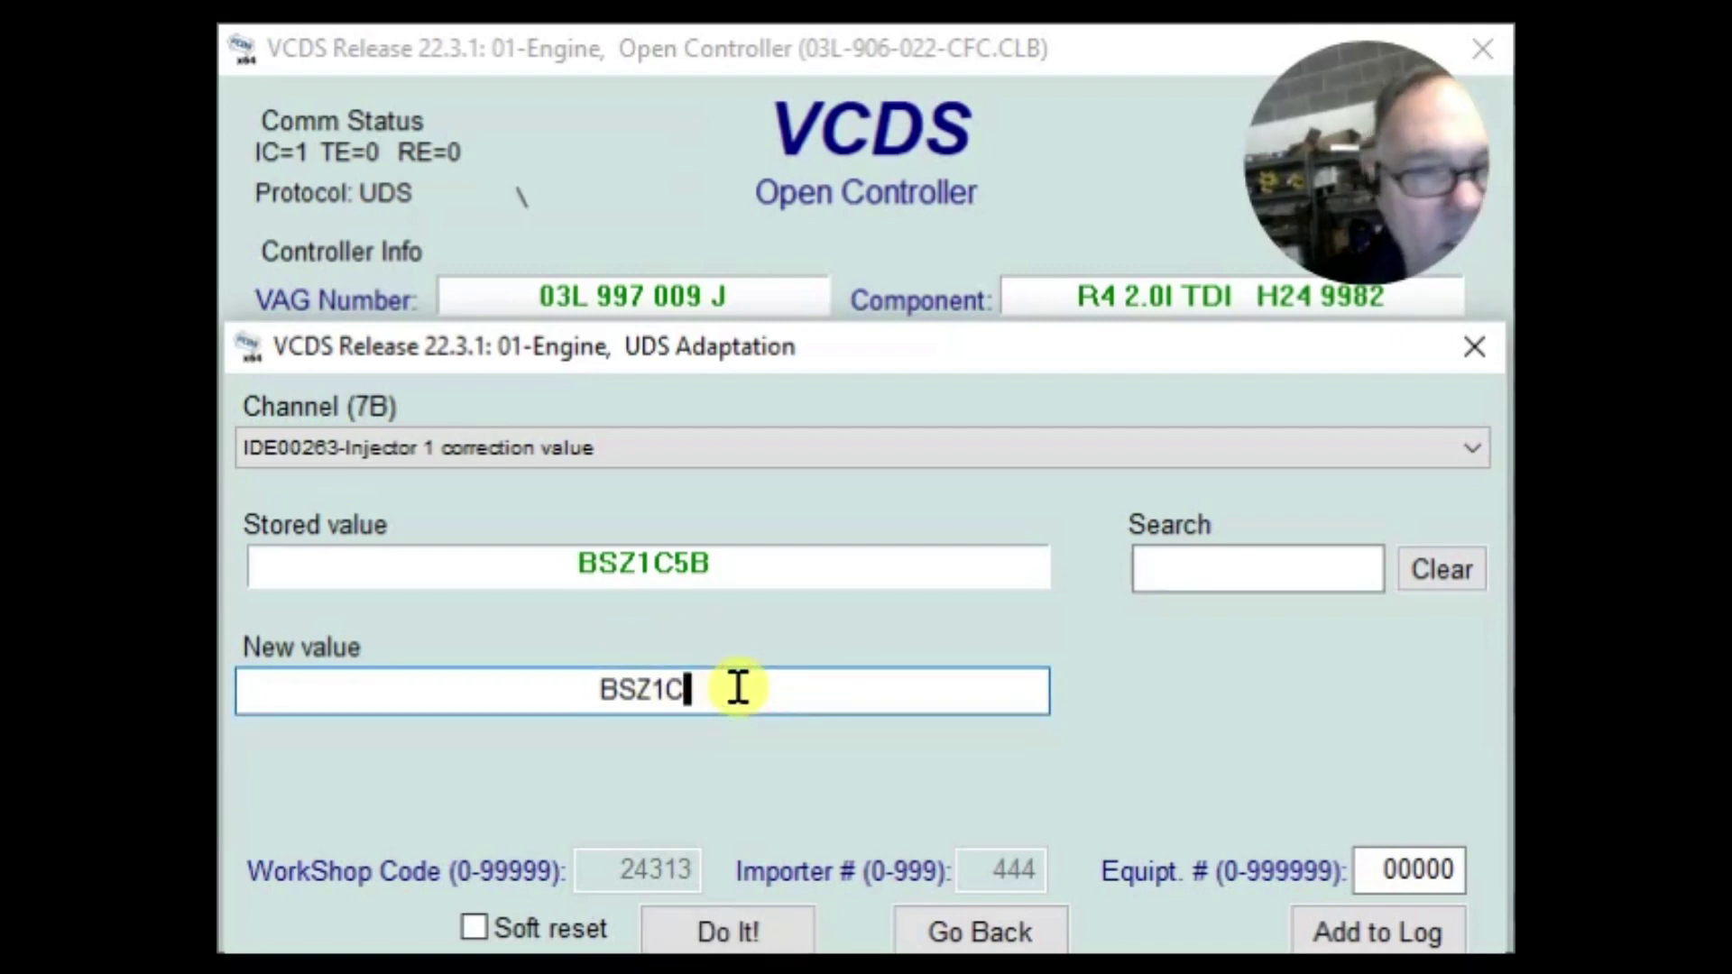
{"action": "type", "text": "as"}
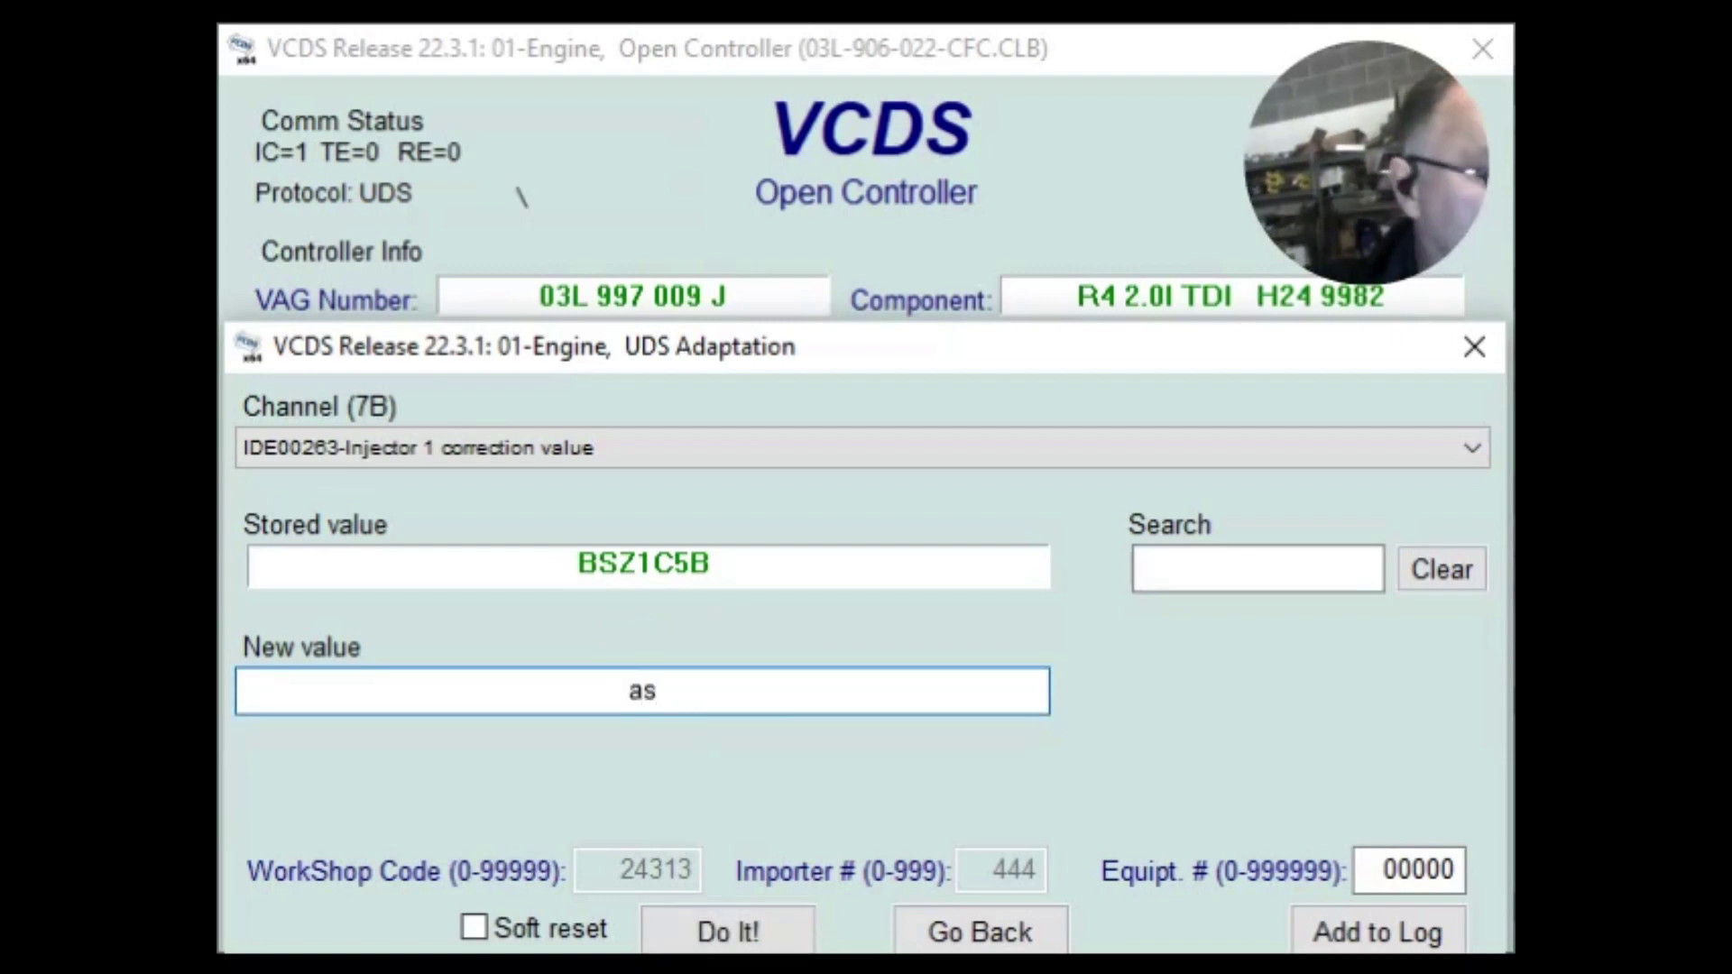
{"action": "type", "text": "8"}
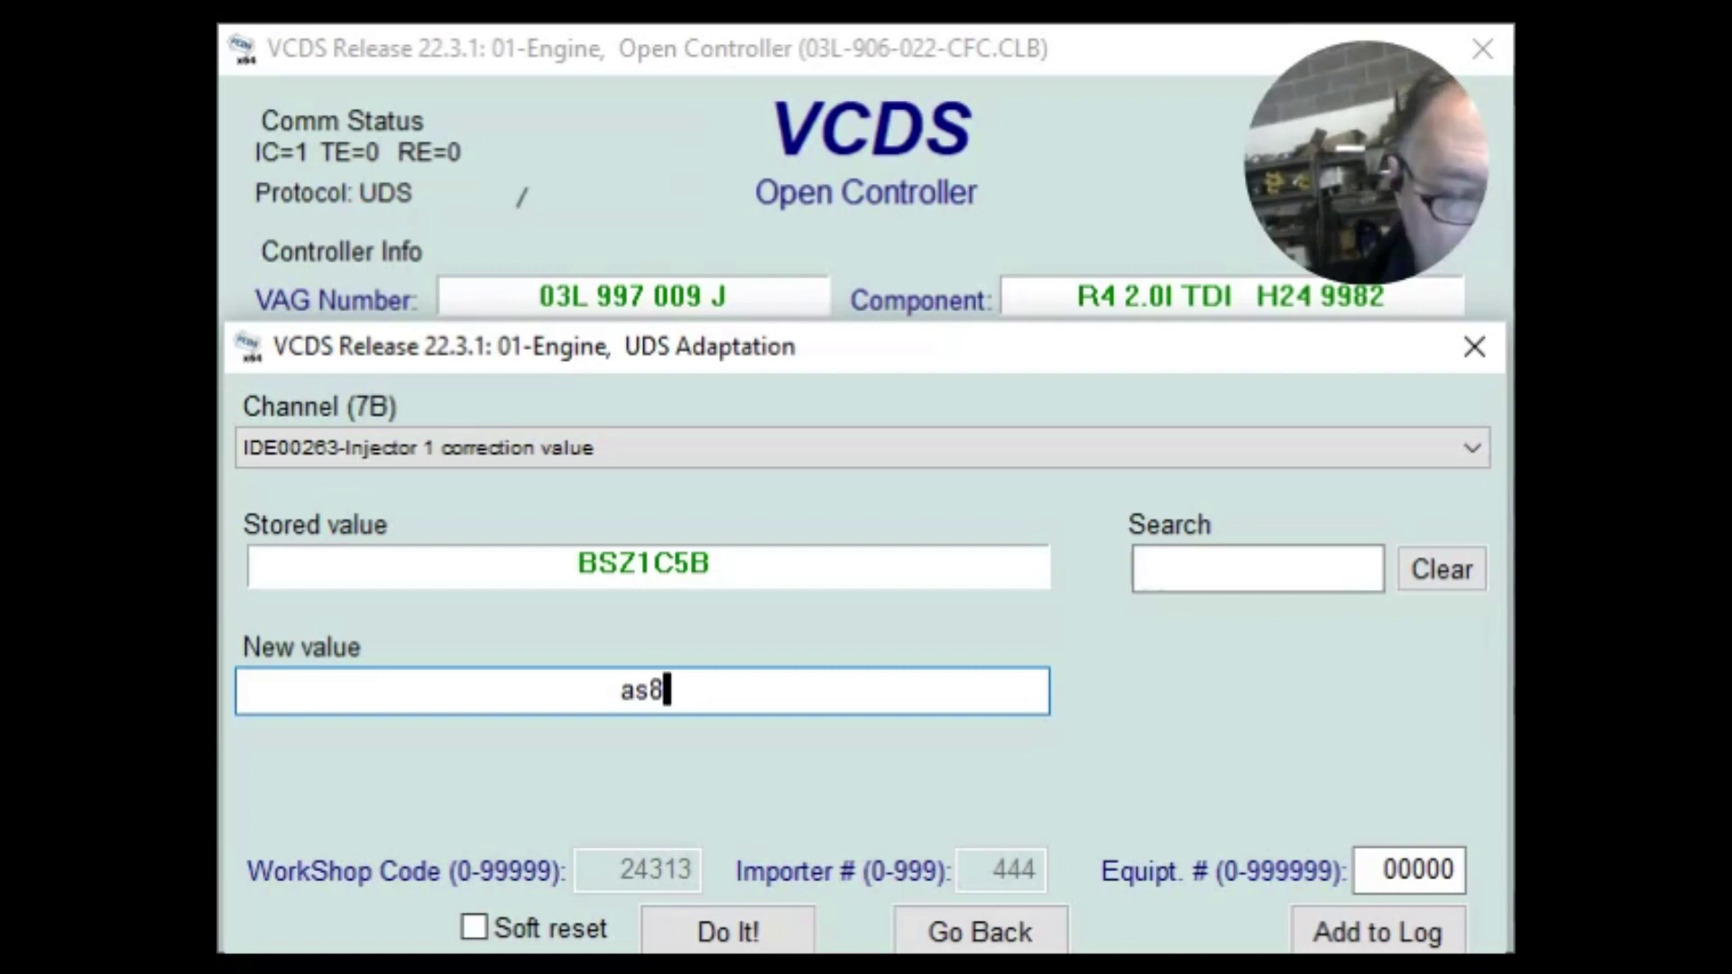
{"action": "type", "text": "r"}
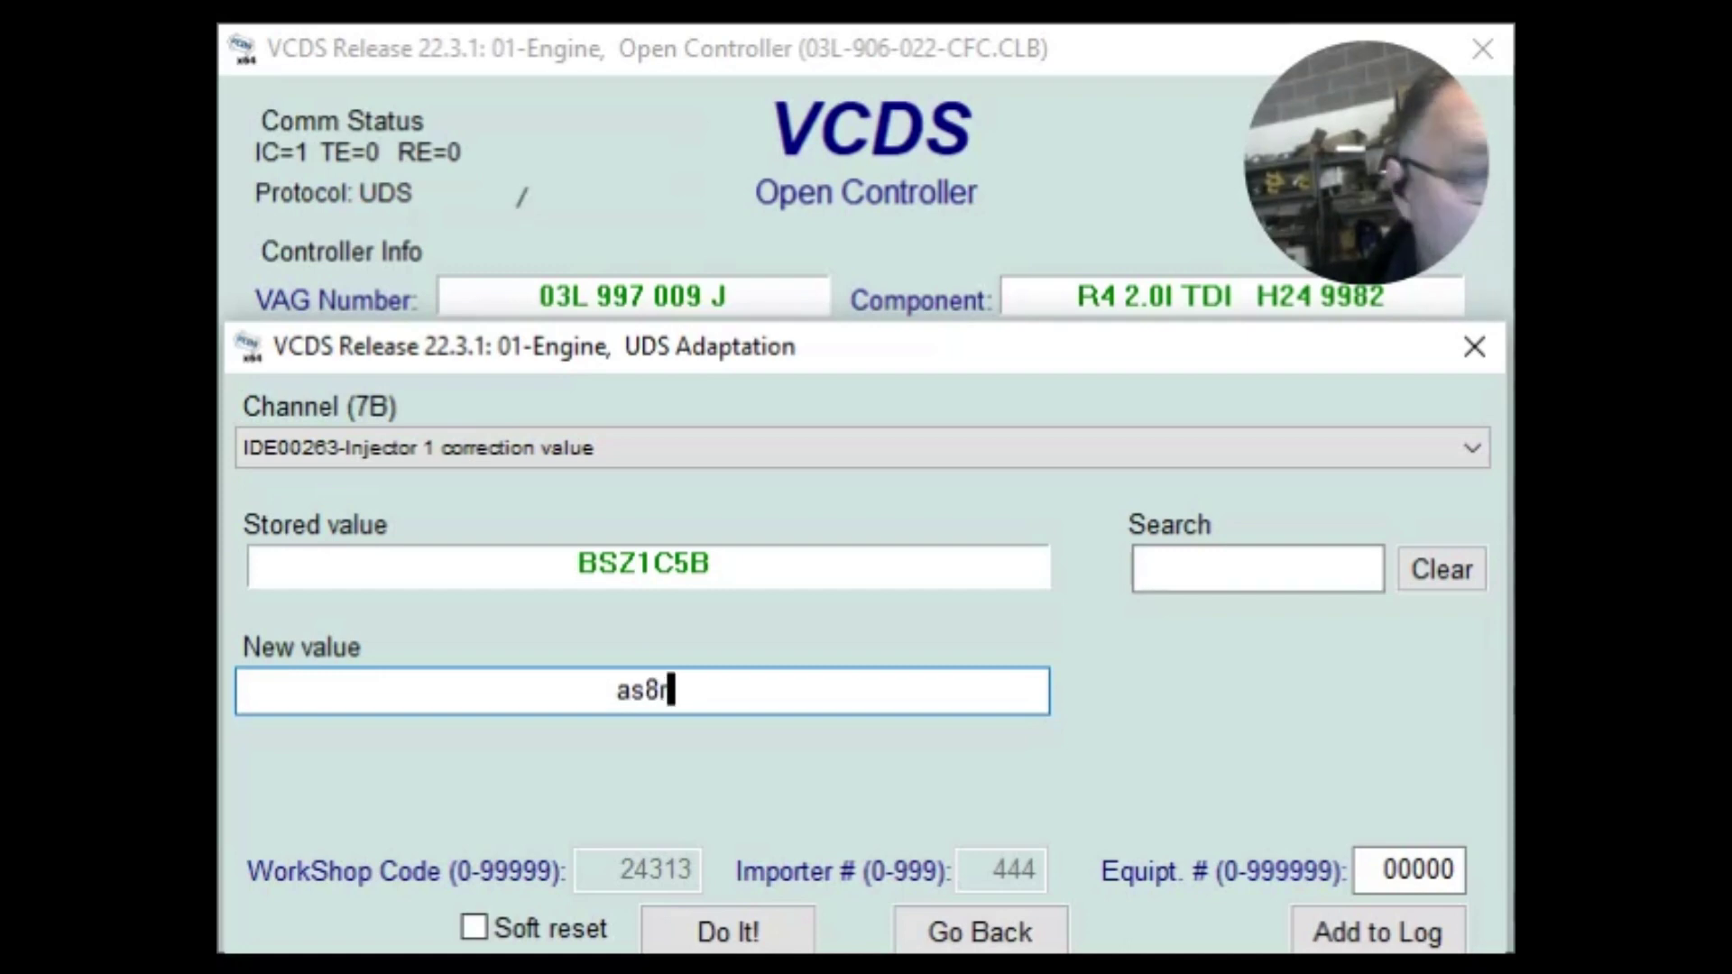
{"action": "type", "text": "3"}
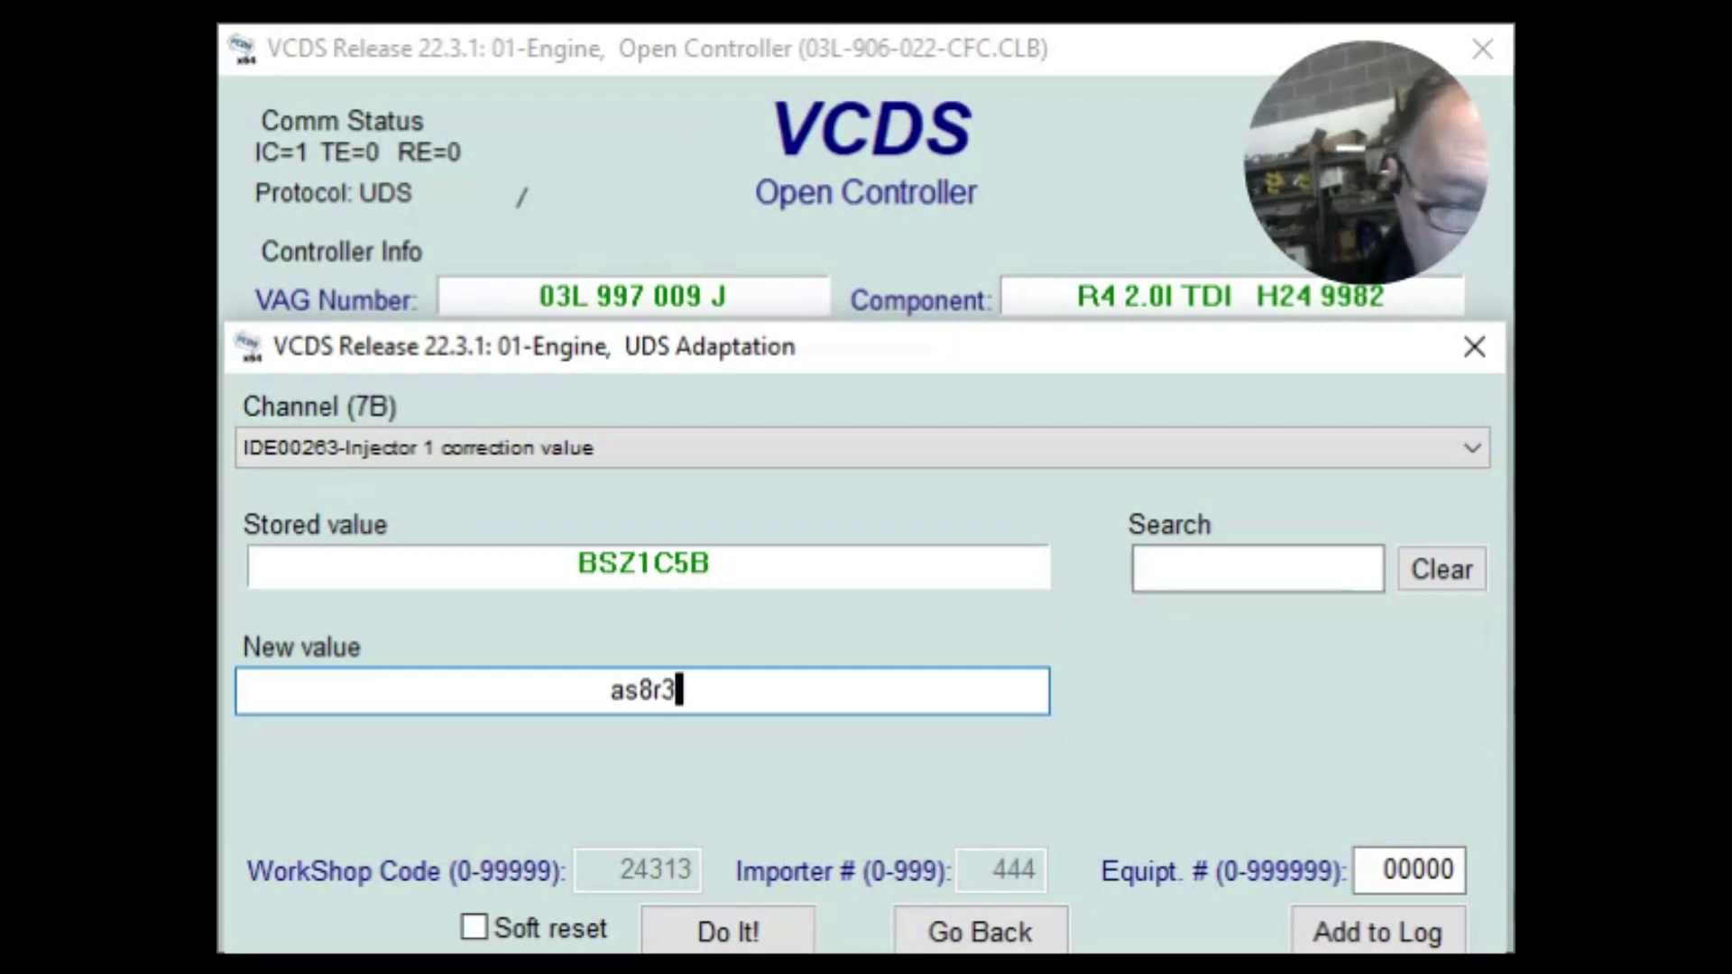
{"action": "type", "text": "n3"}
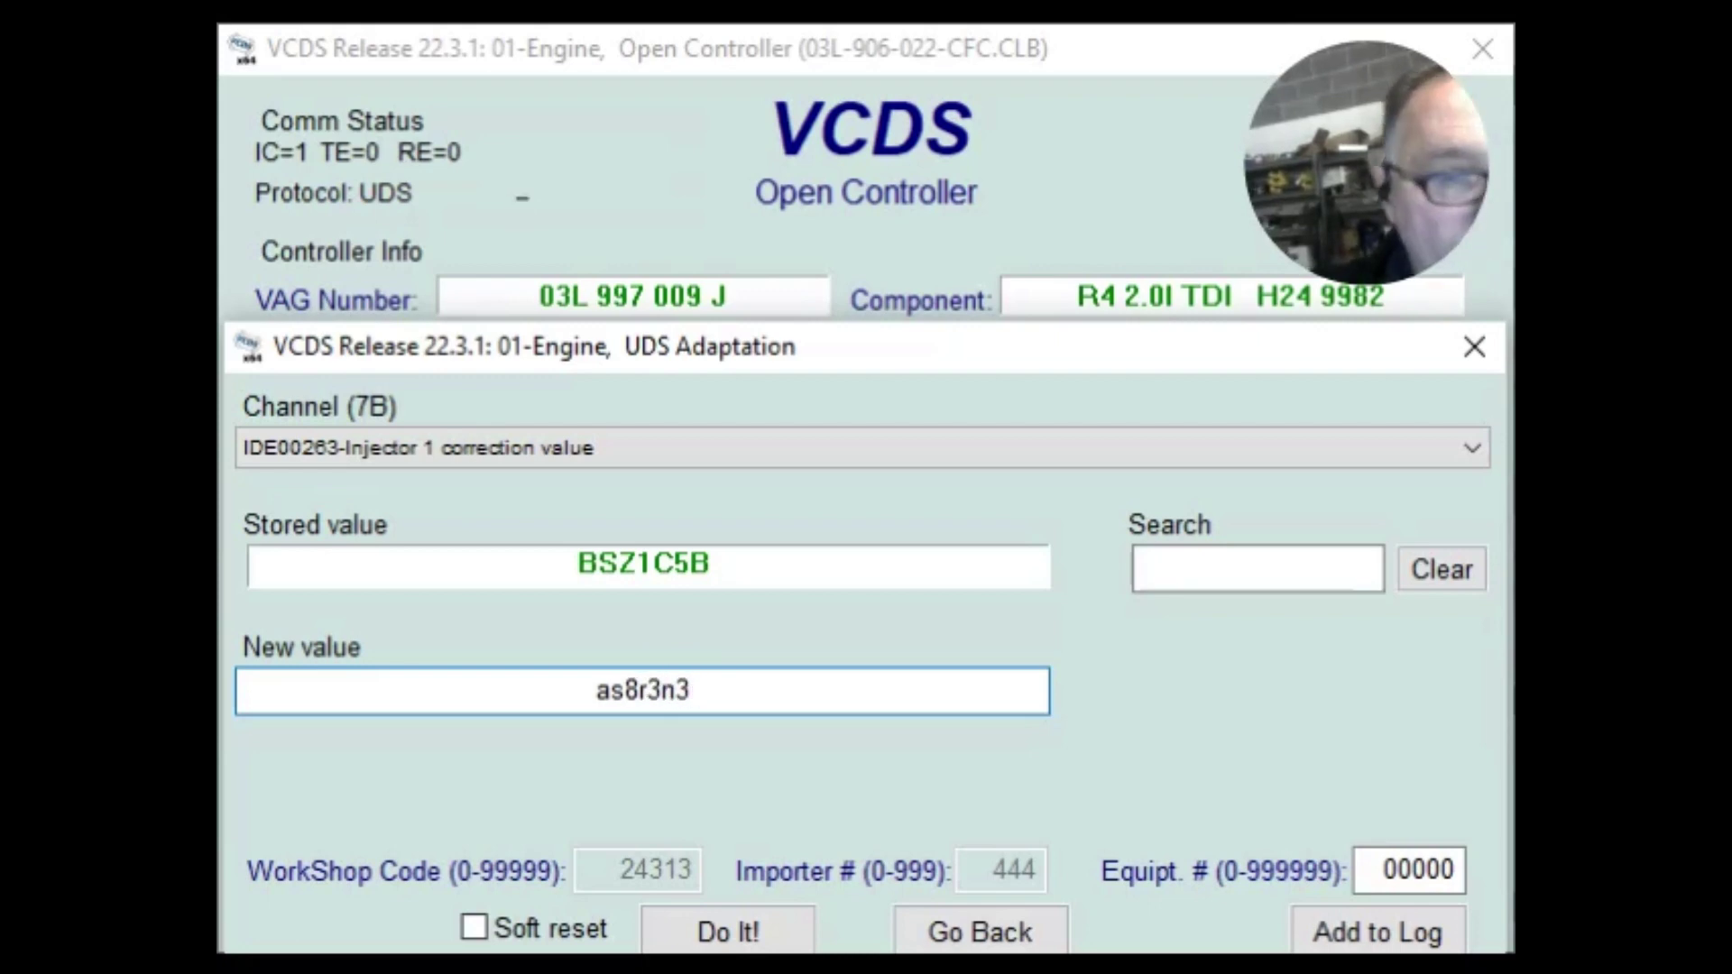
{"action": "left_click", "coordinate": [722, 932]}
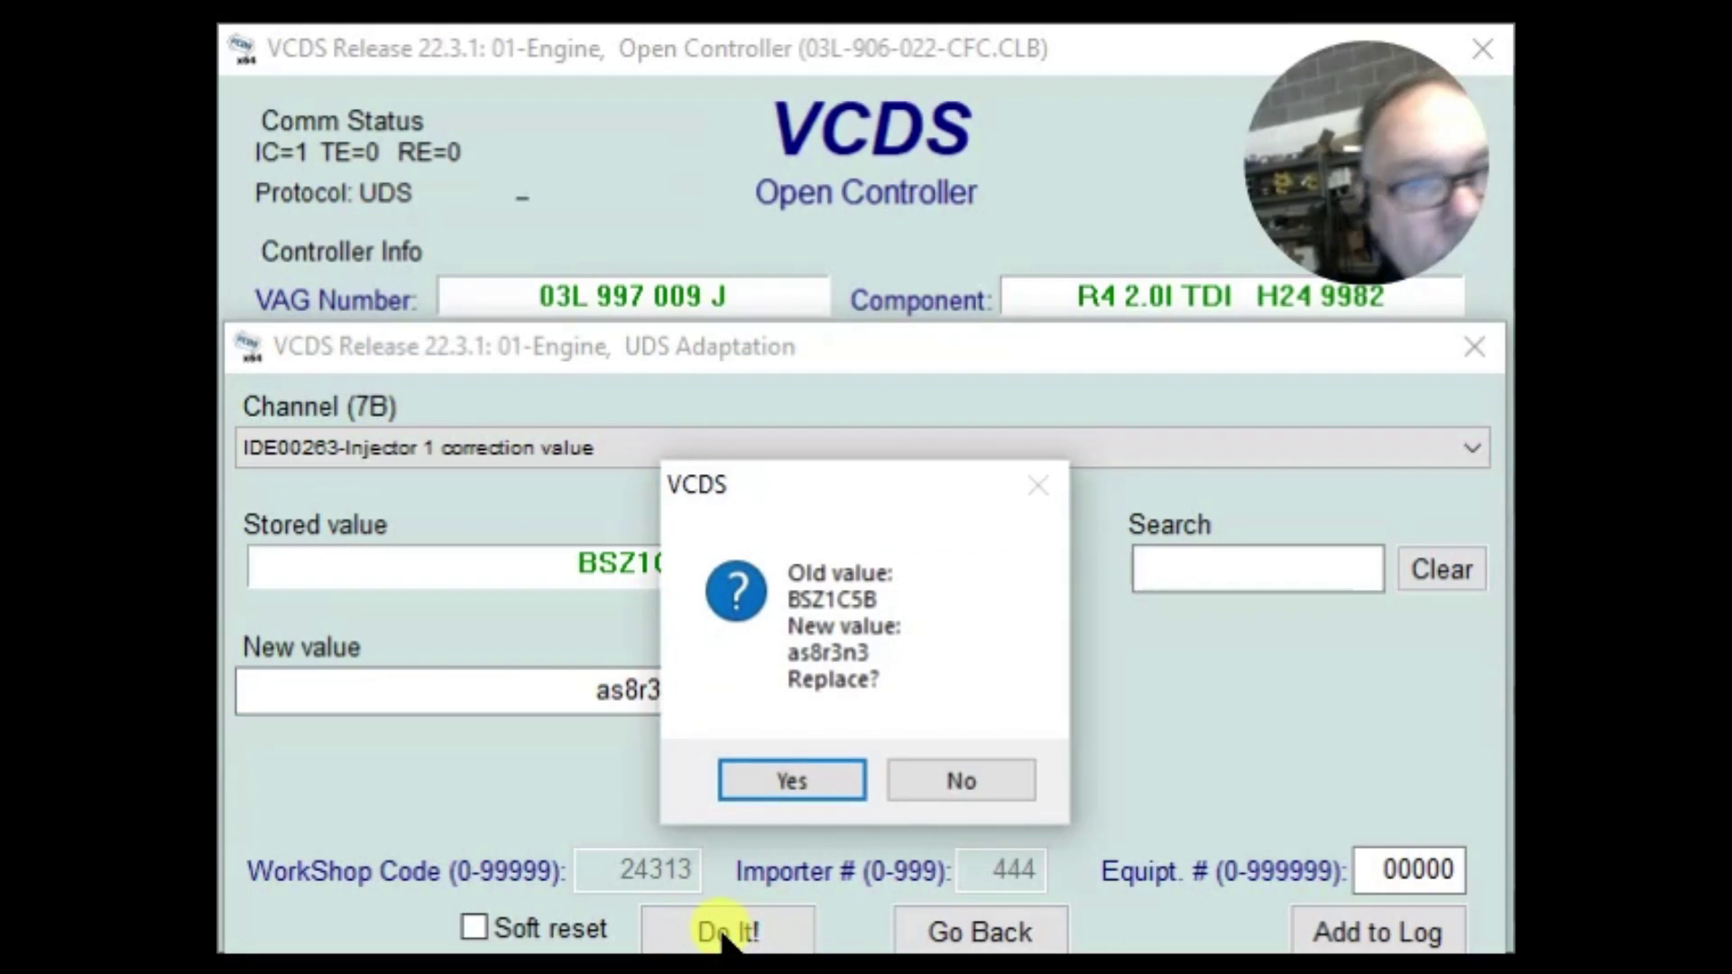
Write as8r3n3 to Injector 1 using default workshop values, dismissing the 'Request out of range' error
{"action": "left_click", "coordinate": [790, 781]}
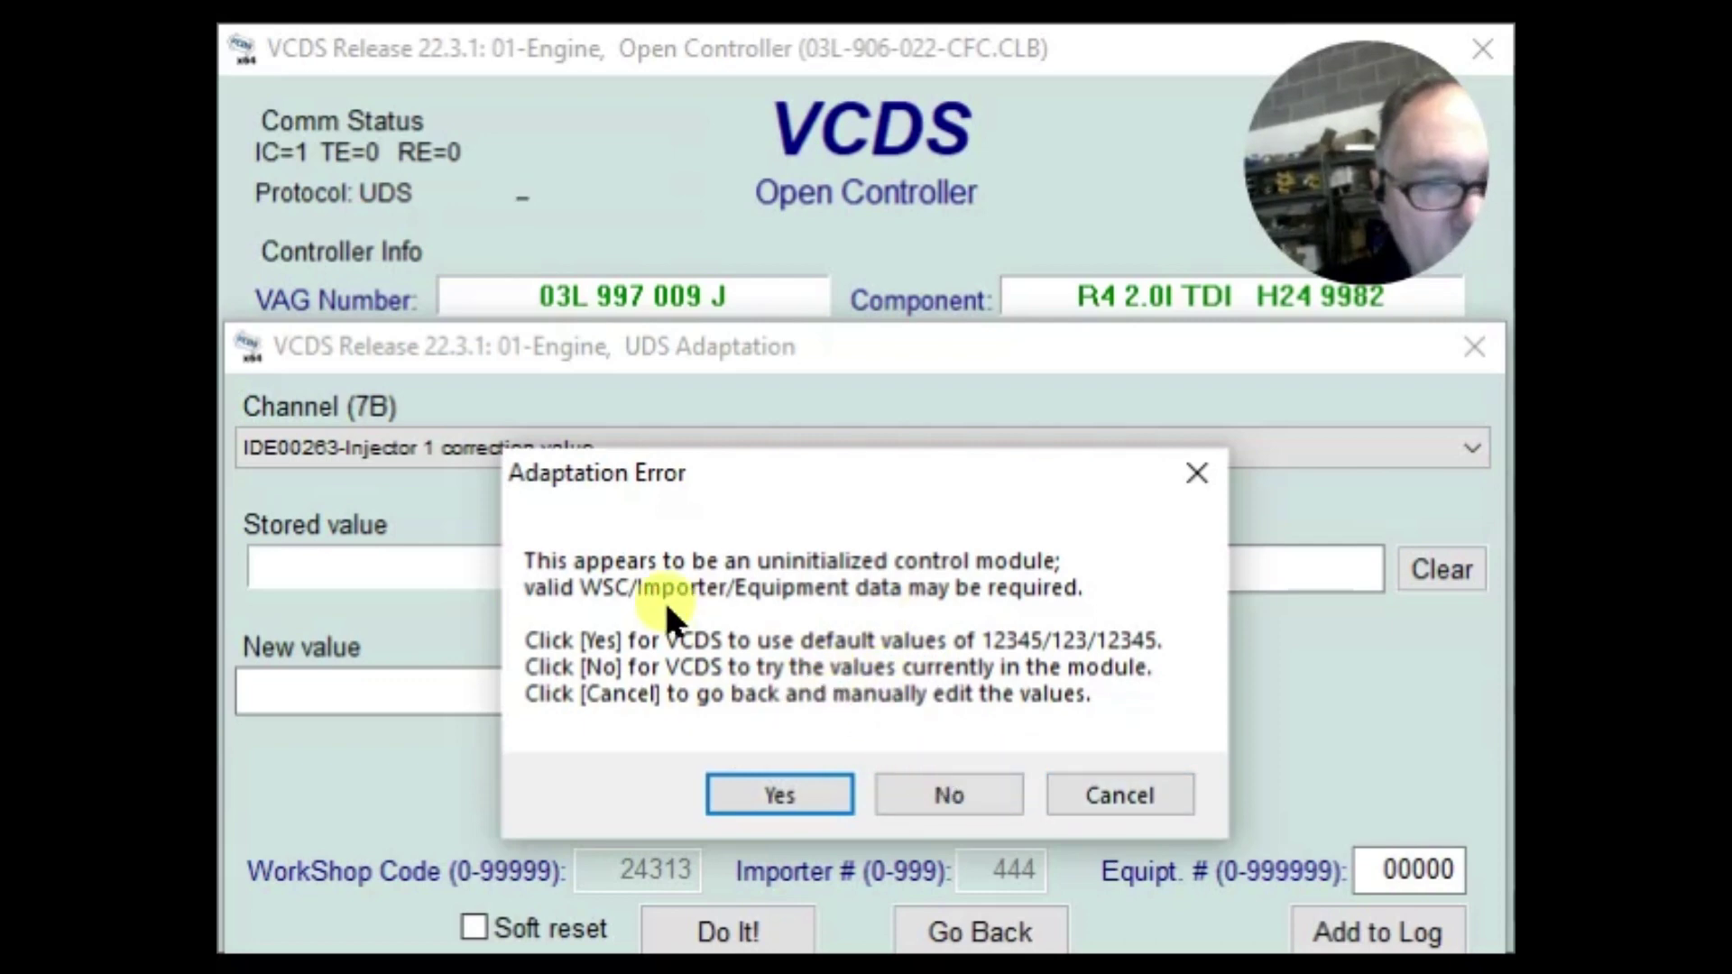
{"action": "left_click", "coordinate": [1088, 791]}
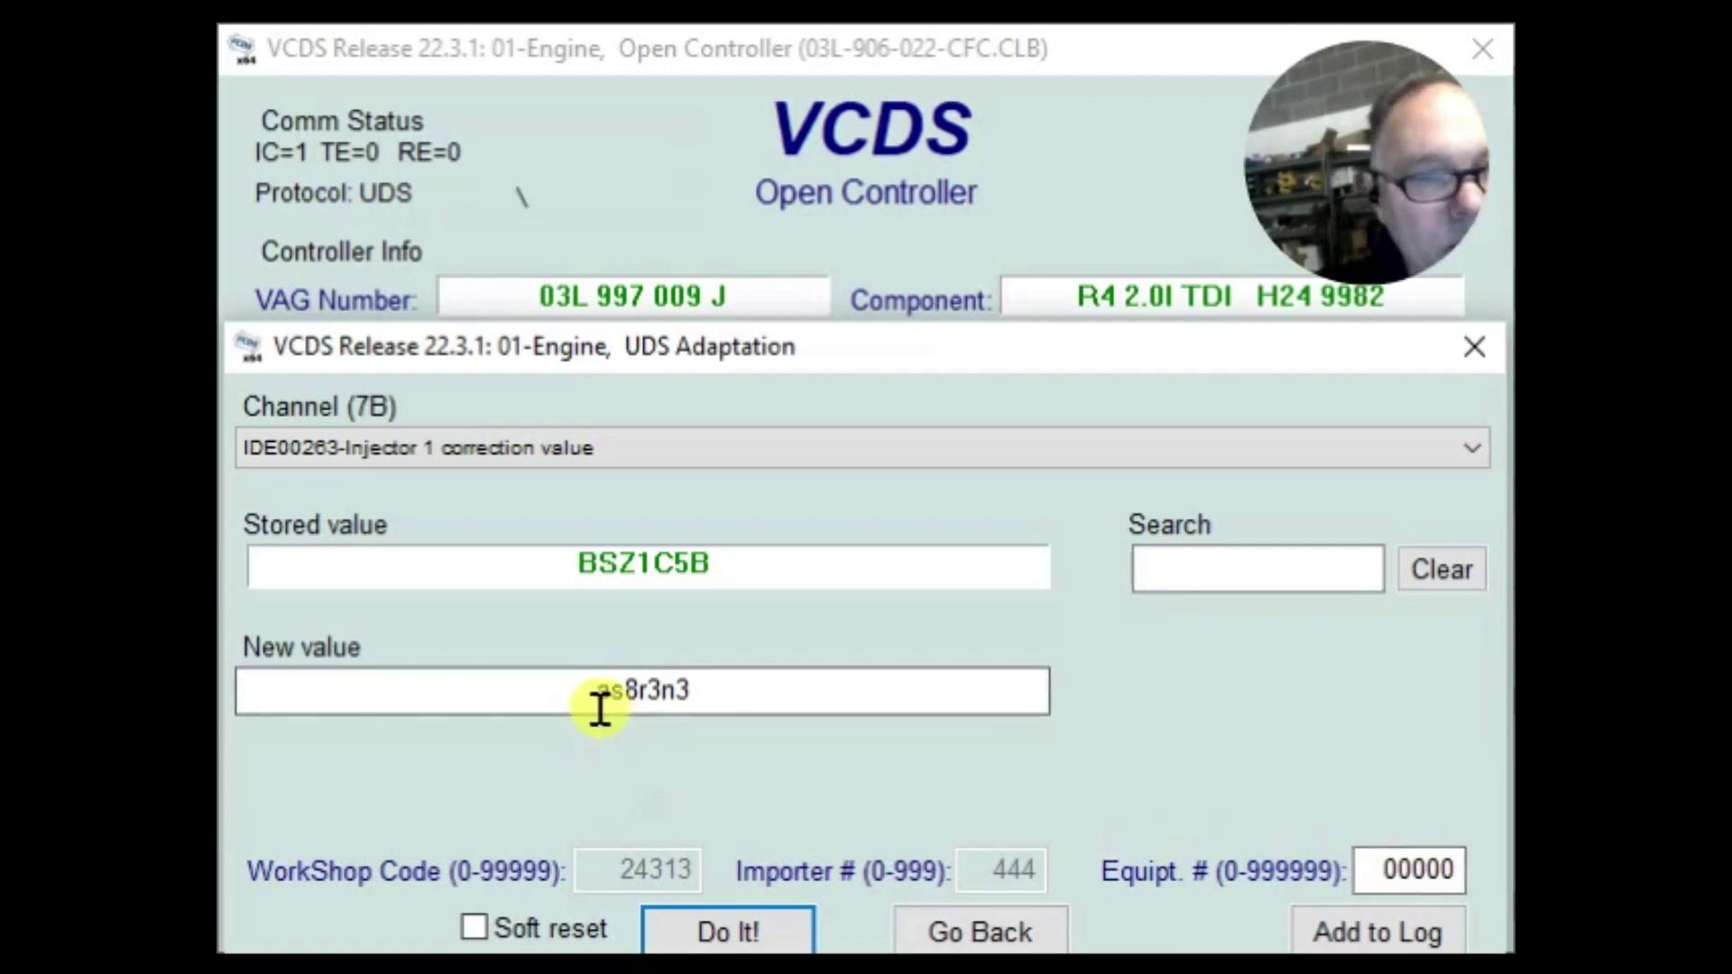
{"action": "left_click", "coordinate": [704, 694]}
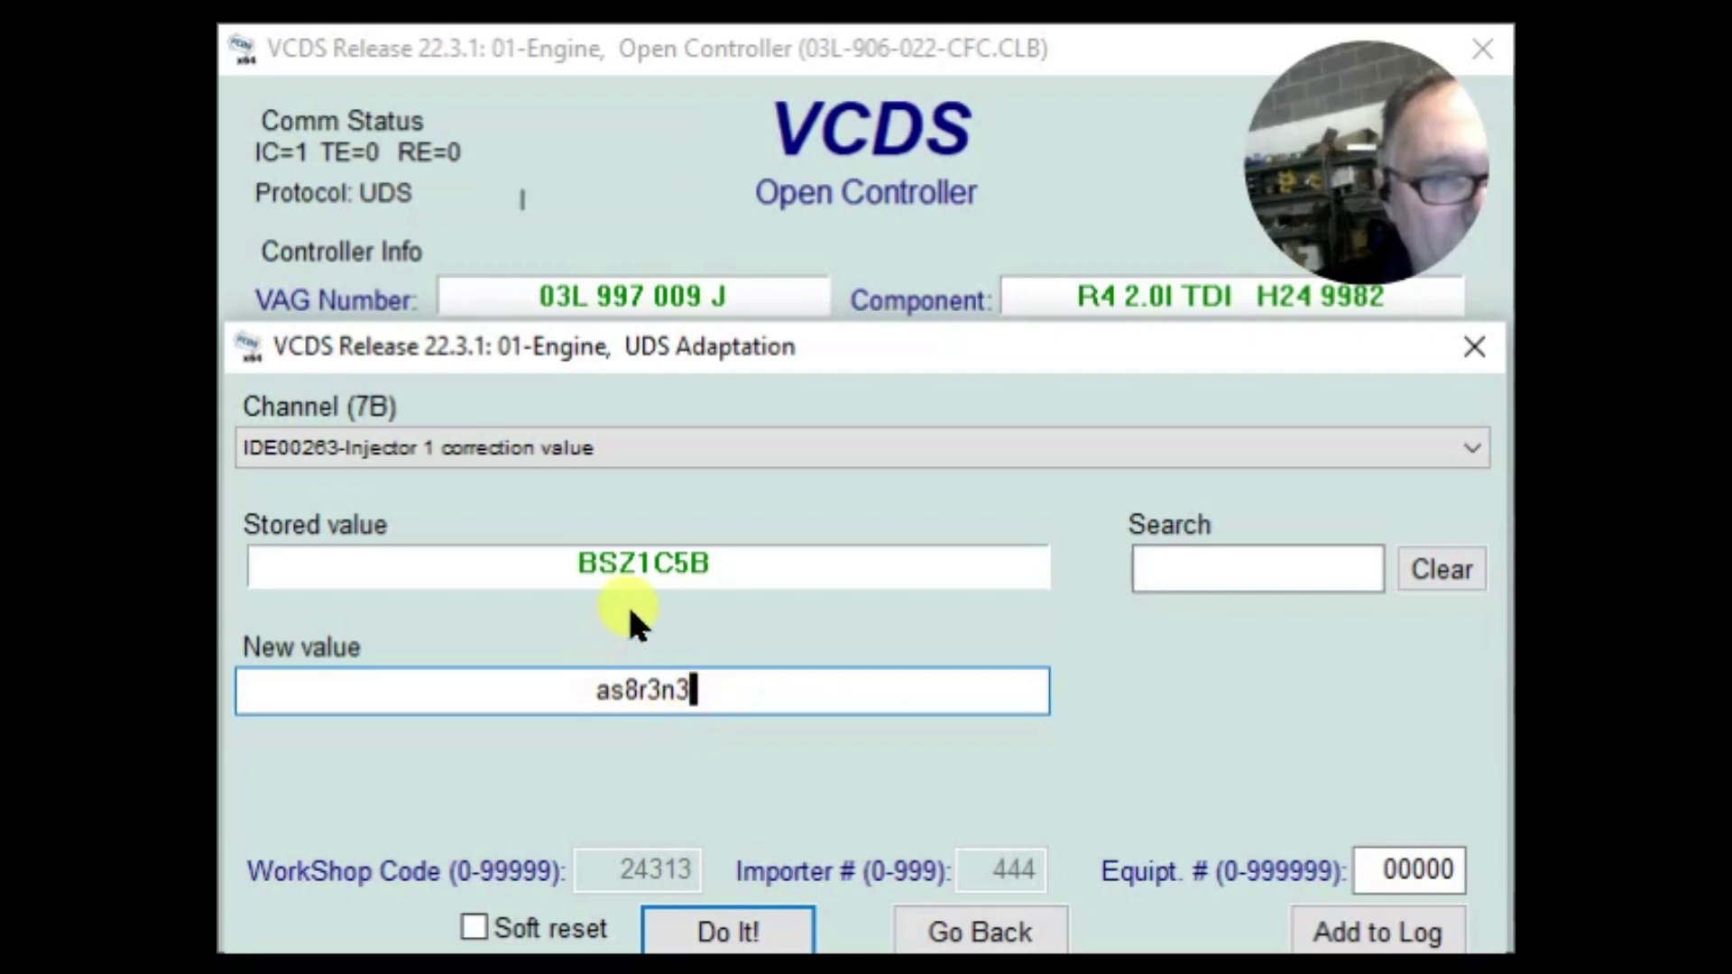
{"action": "left_click", "coordinate": [759, 929]}
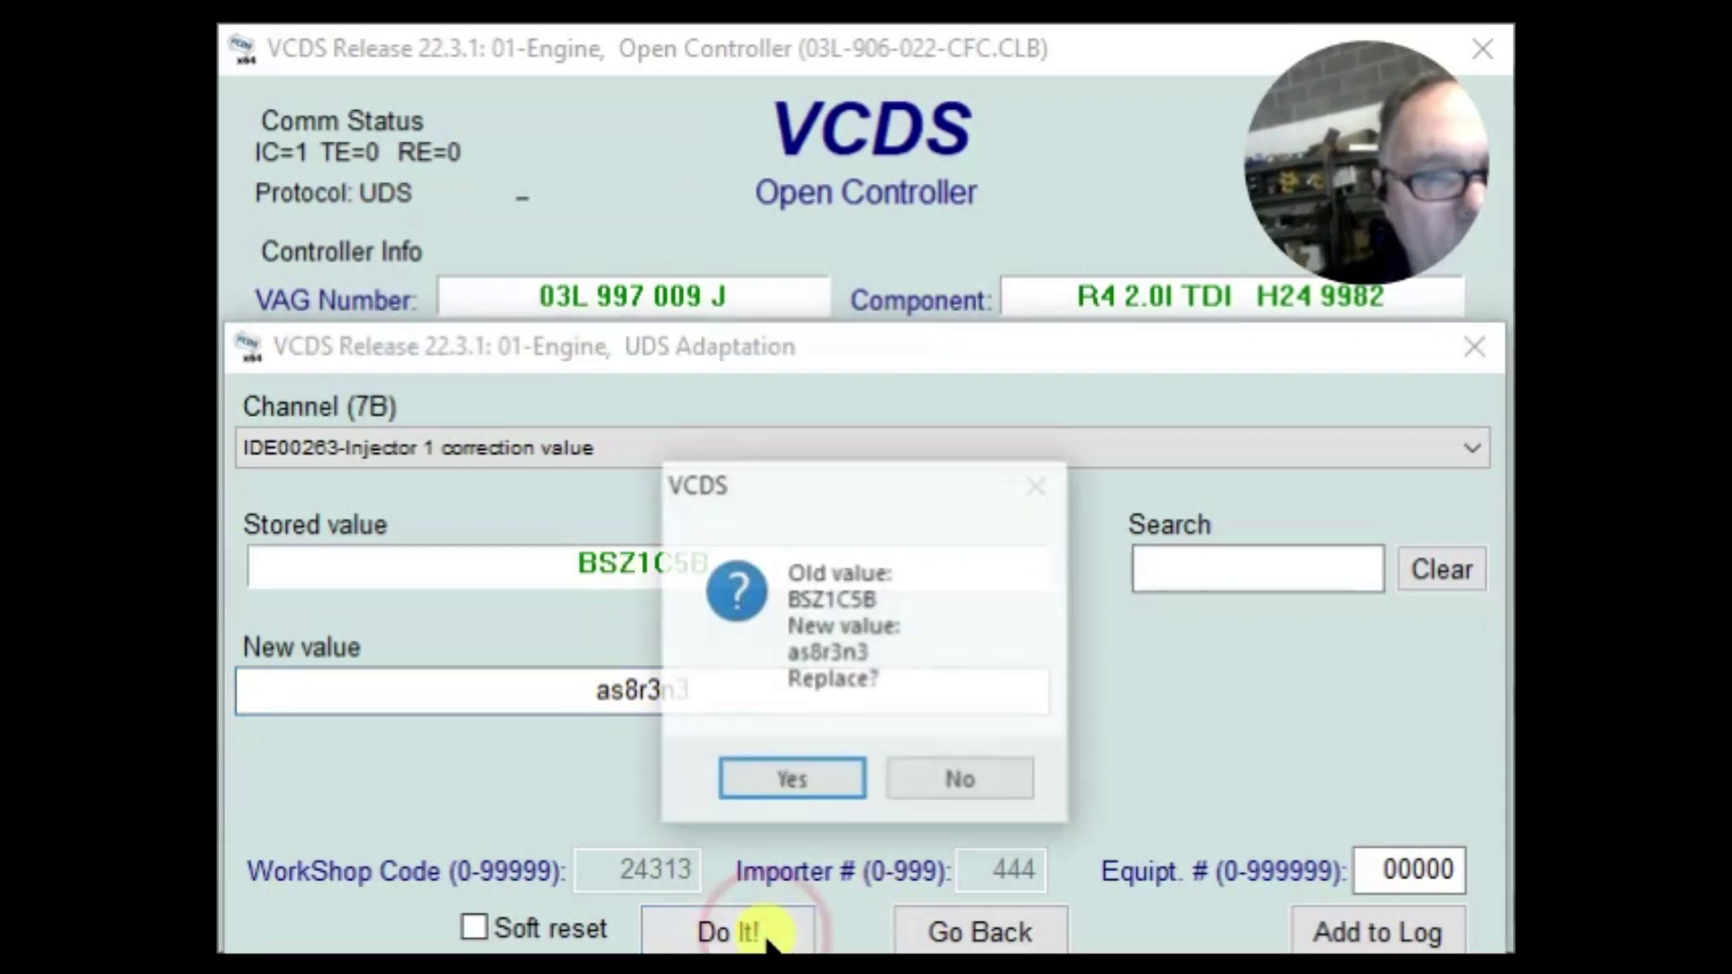
{"action": "left_click", "coordinate": [816, 784]}
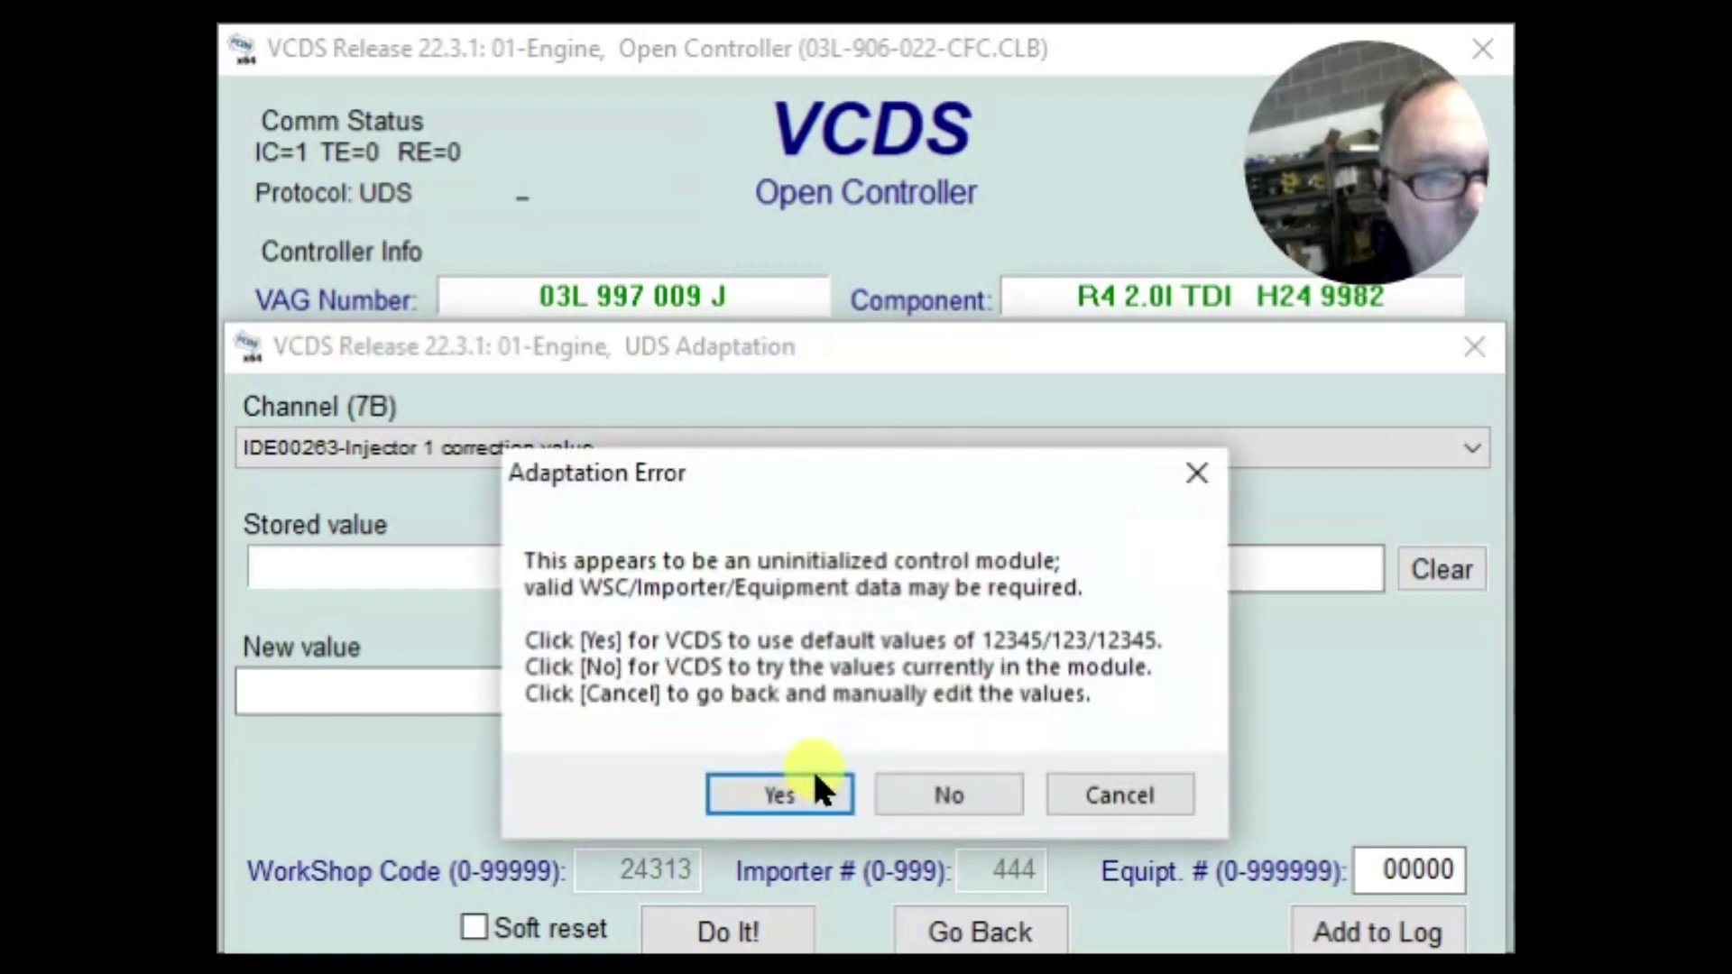
{"action": "left_click", "coordinate": [796, 790]}
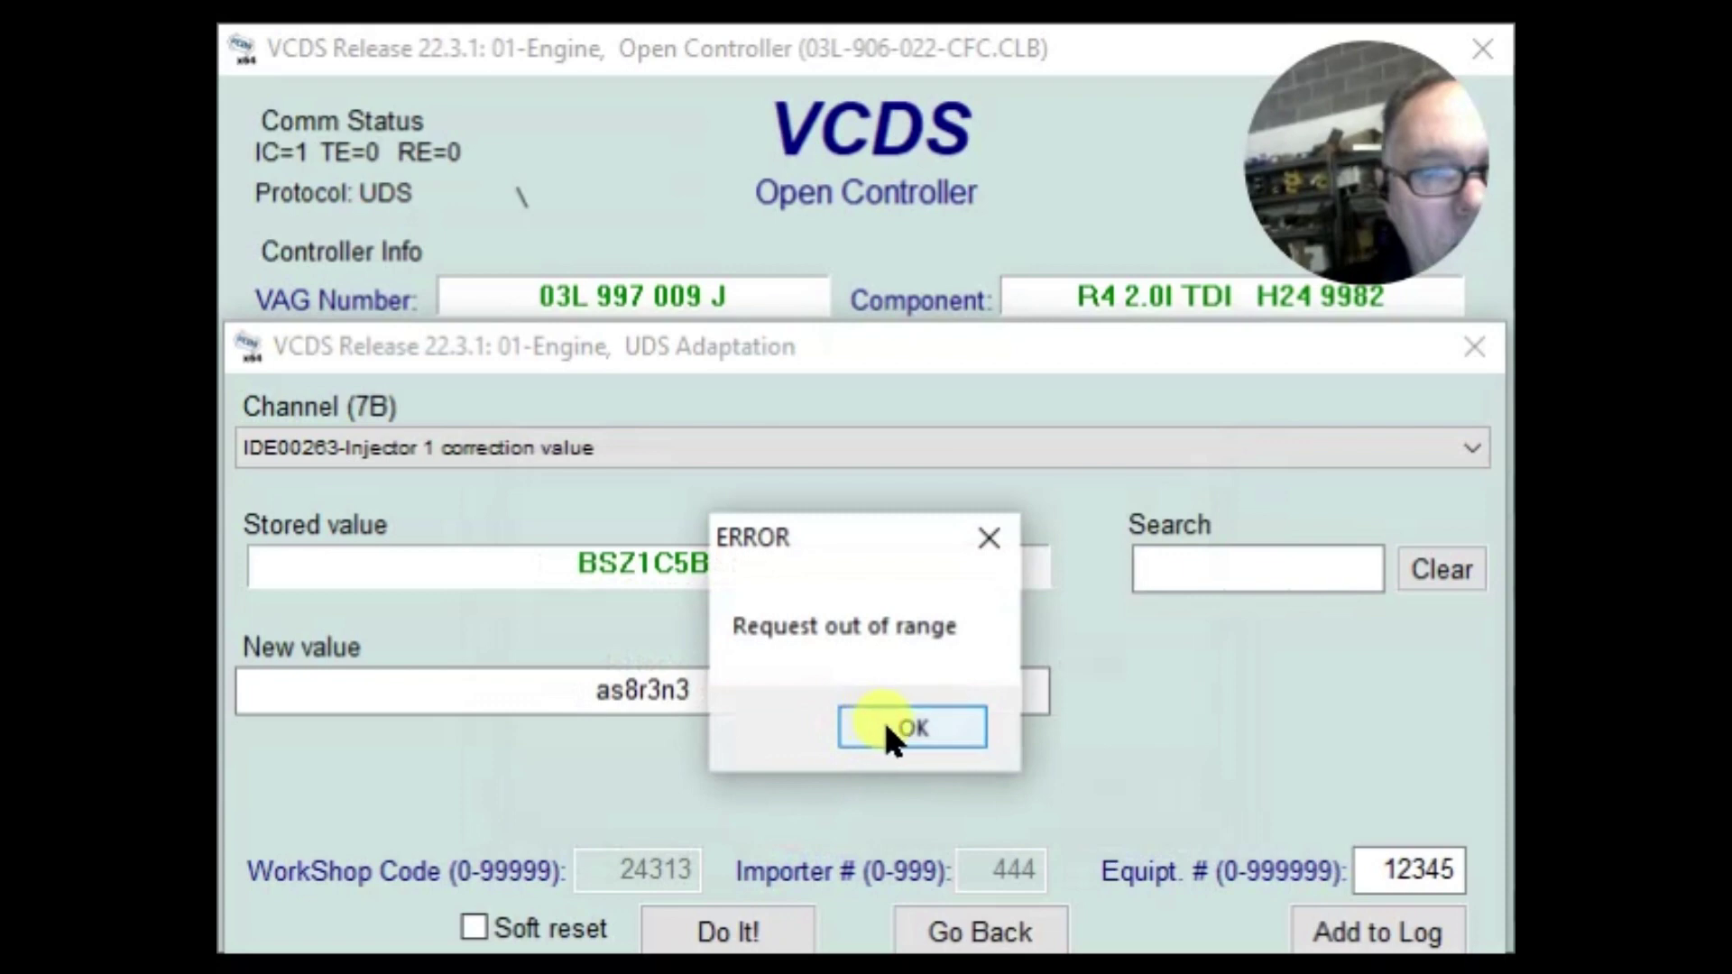
{"action": "left_click", "coordinate": [884, 719]}
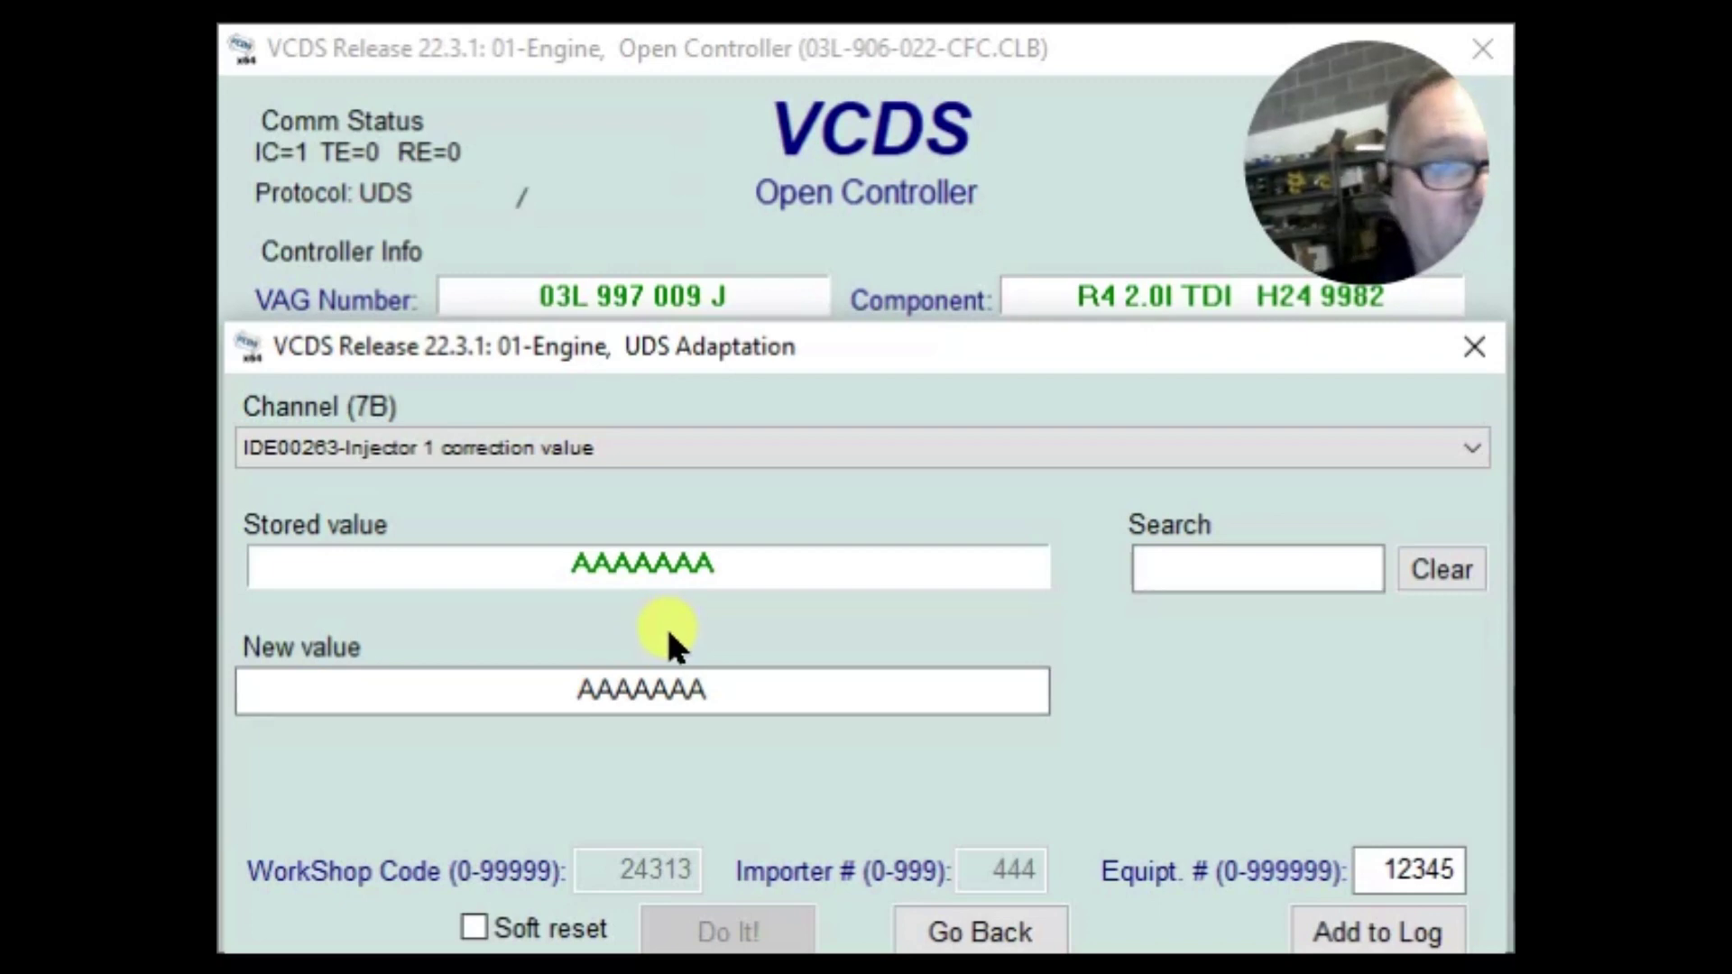
Replace AAAAAAA with BSZ1C5B in New value, write it, and acknowledge the controller's acceptance
{"action": "left_click", "coordinate": [731, 695]}
{"action": "key", "text": "BackSpace"}
{"action": "key", "text": "BackSpace"}
{"action": "key", "text": "BackSpace"}
{"action": "key", "text": "BackSpace"}
{"action": "key", "text": "BackSpace"}
{"action": "key", "text": "BackSpace"}
{"action": "key", "text": "BackSpace"}
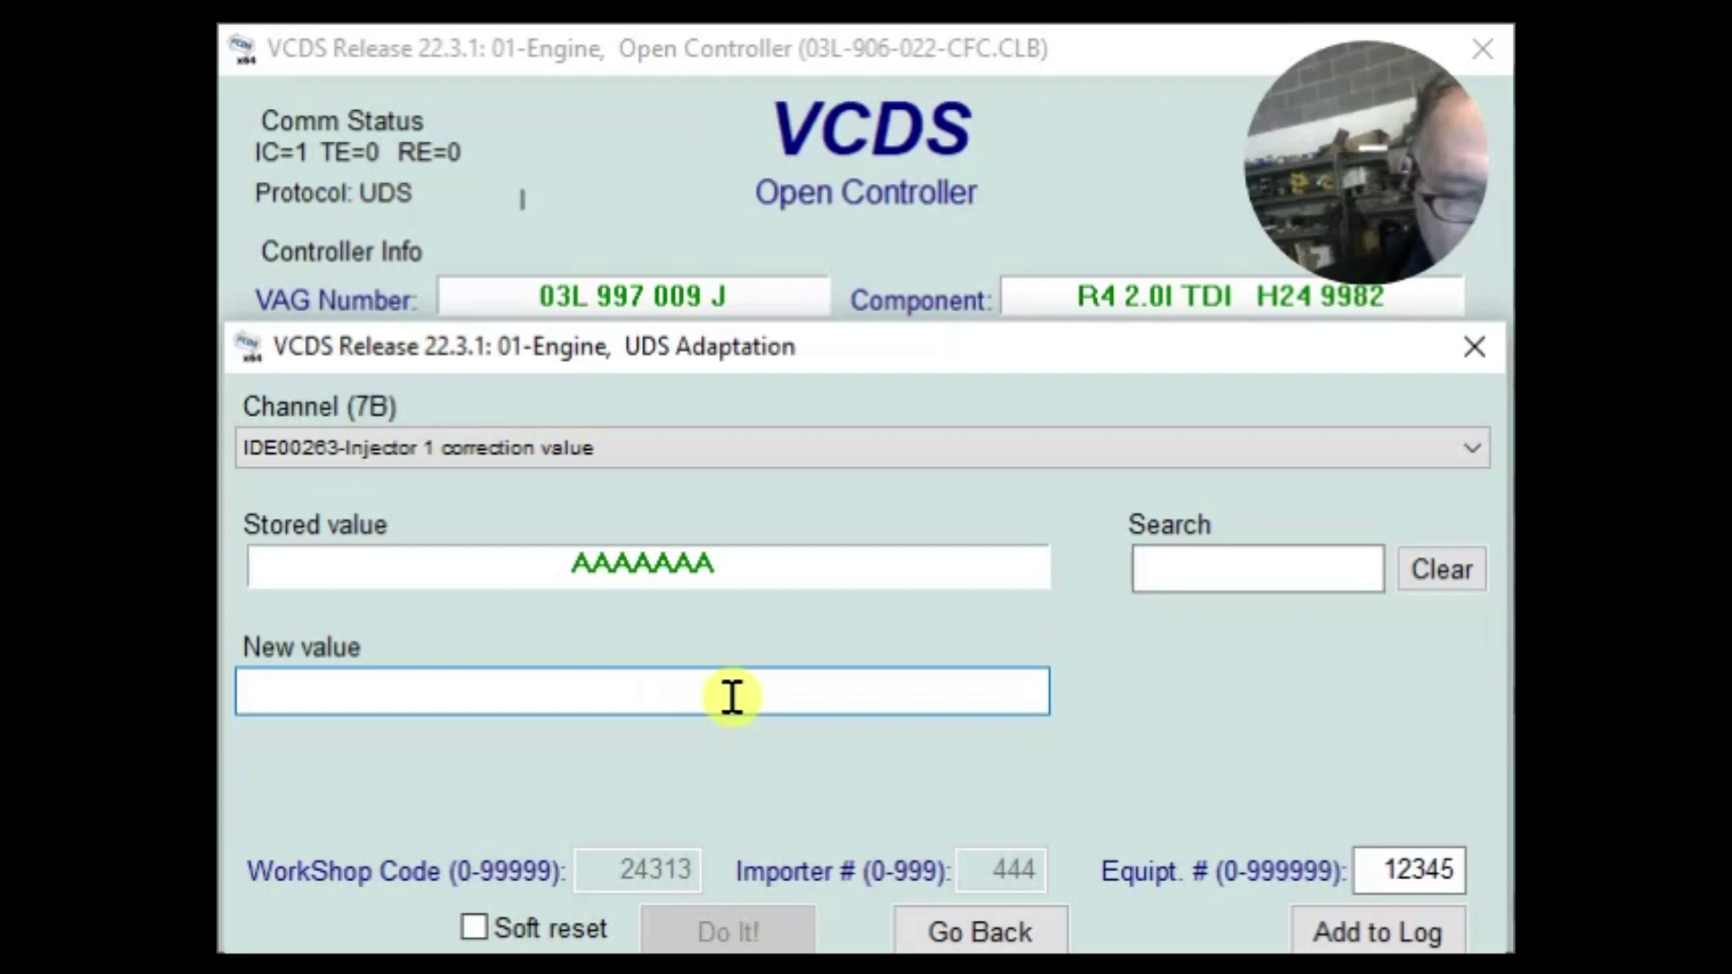
{"action": "type", "text": "b"}
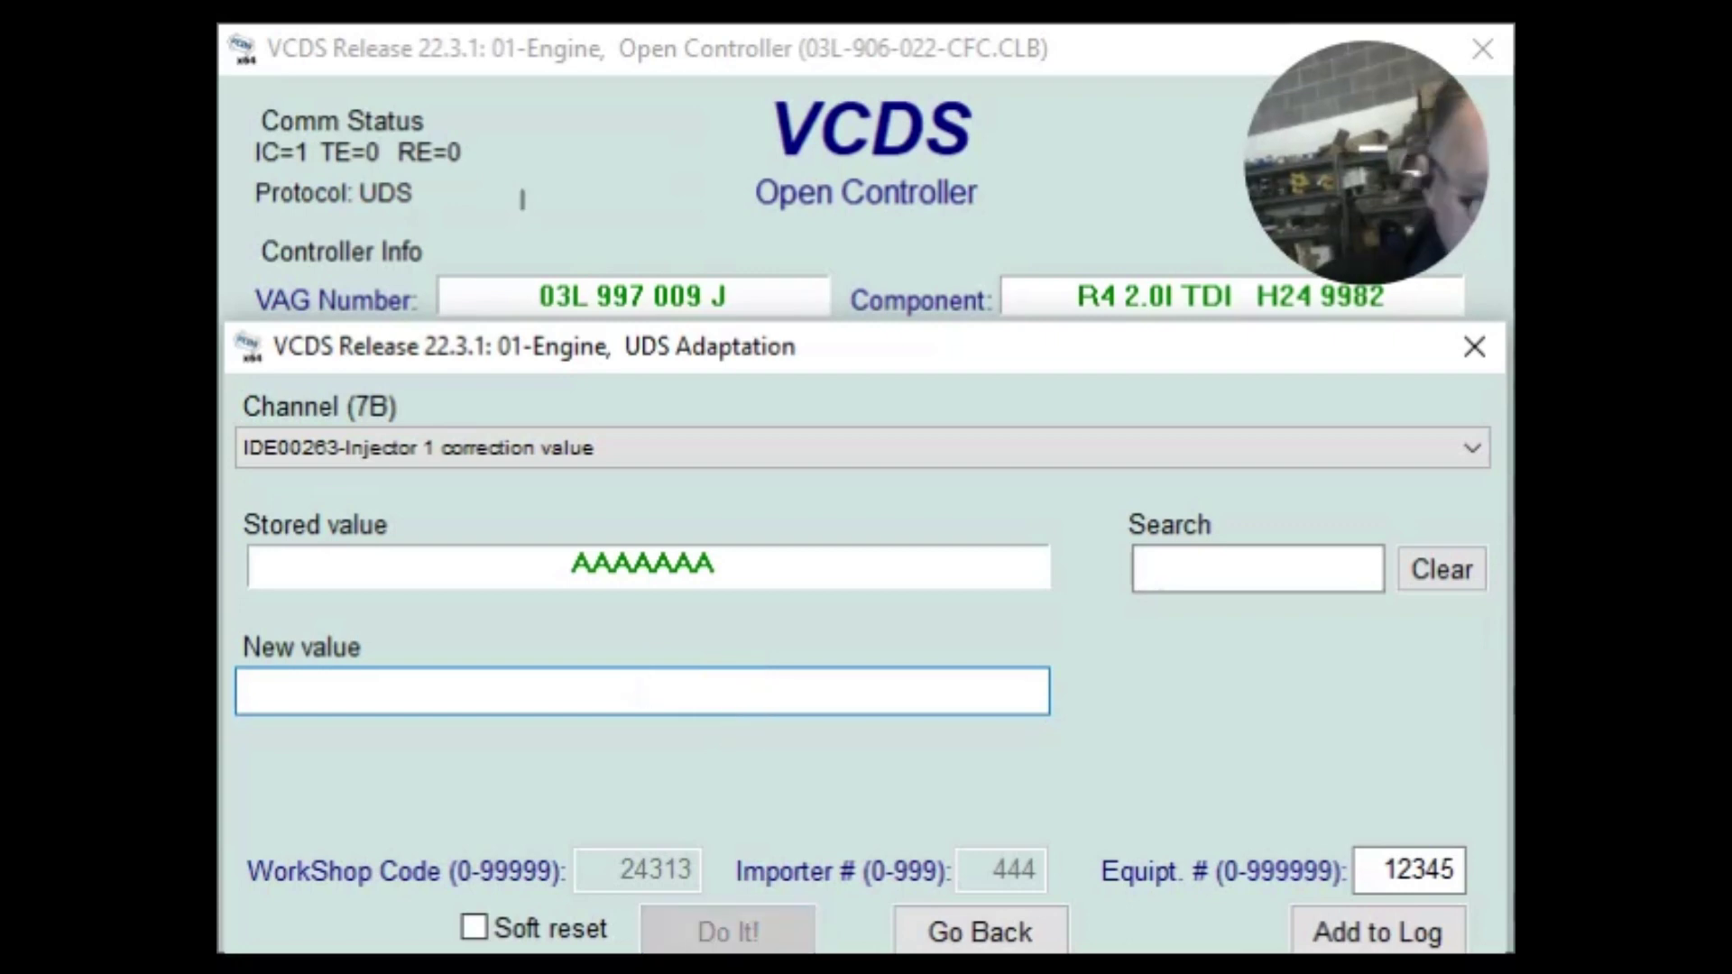
{"action": "type", "text": "B"}
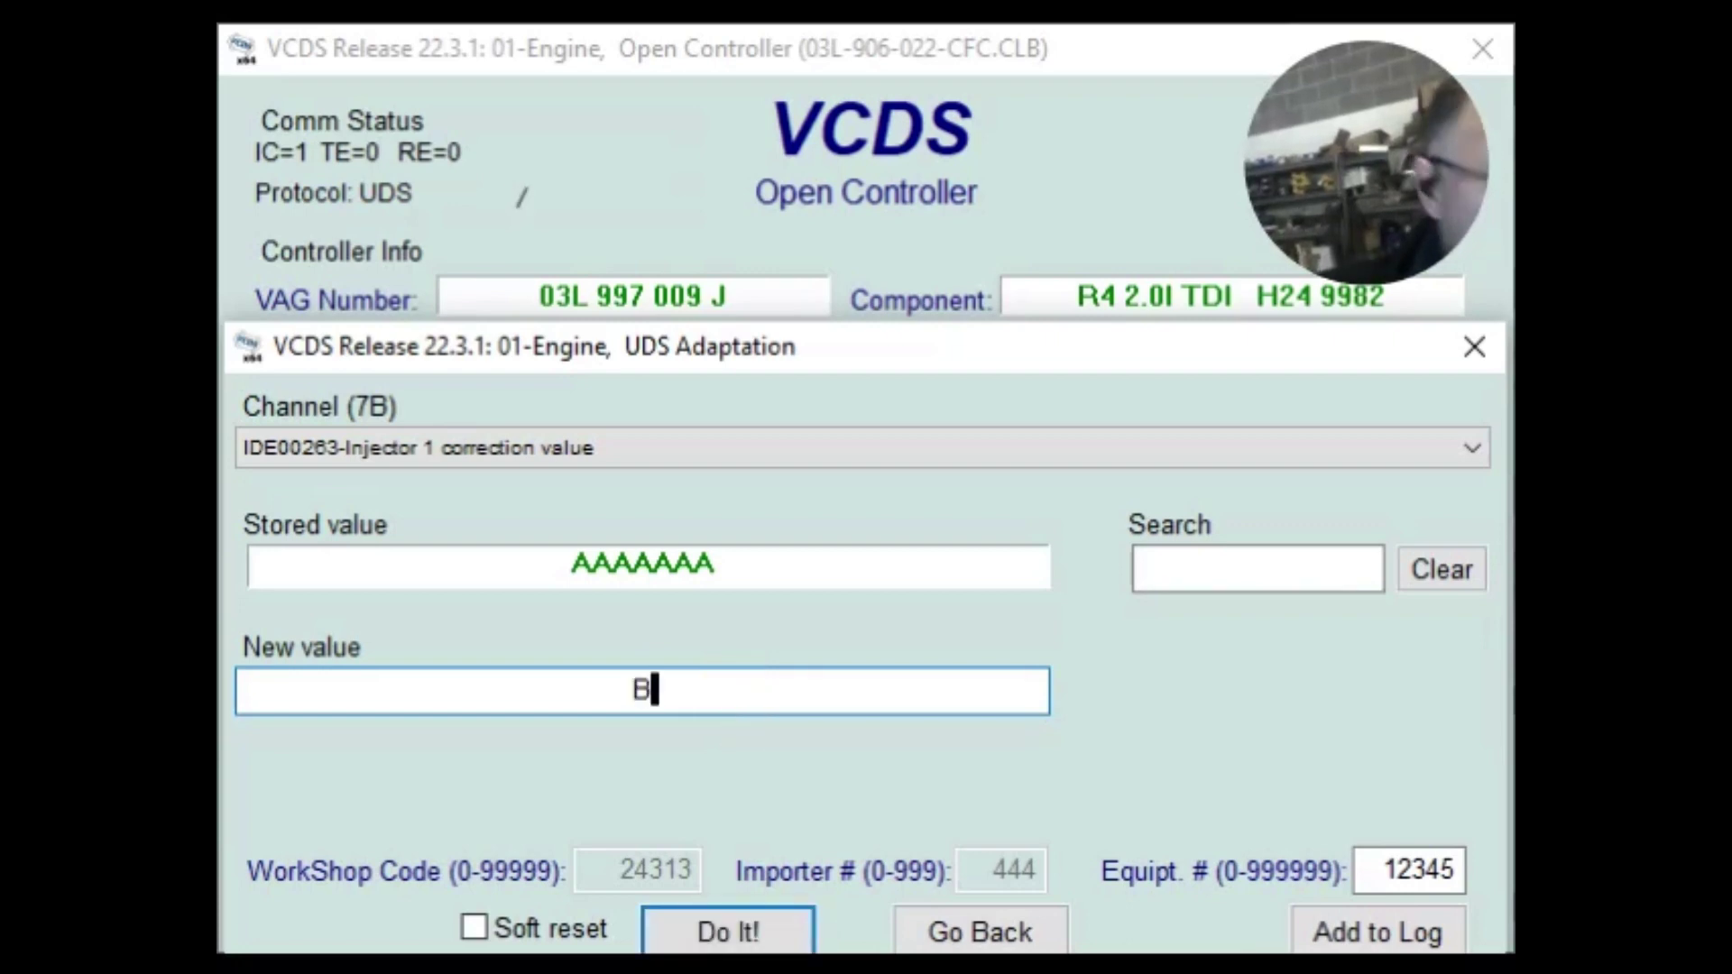
{"action": "type", "text": "SZ"}
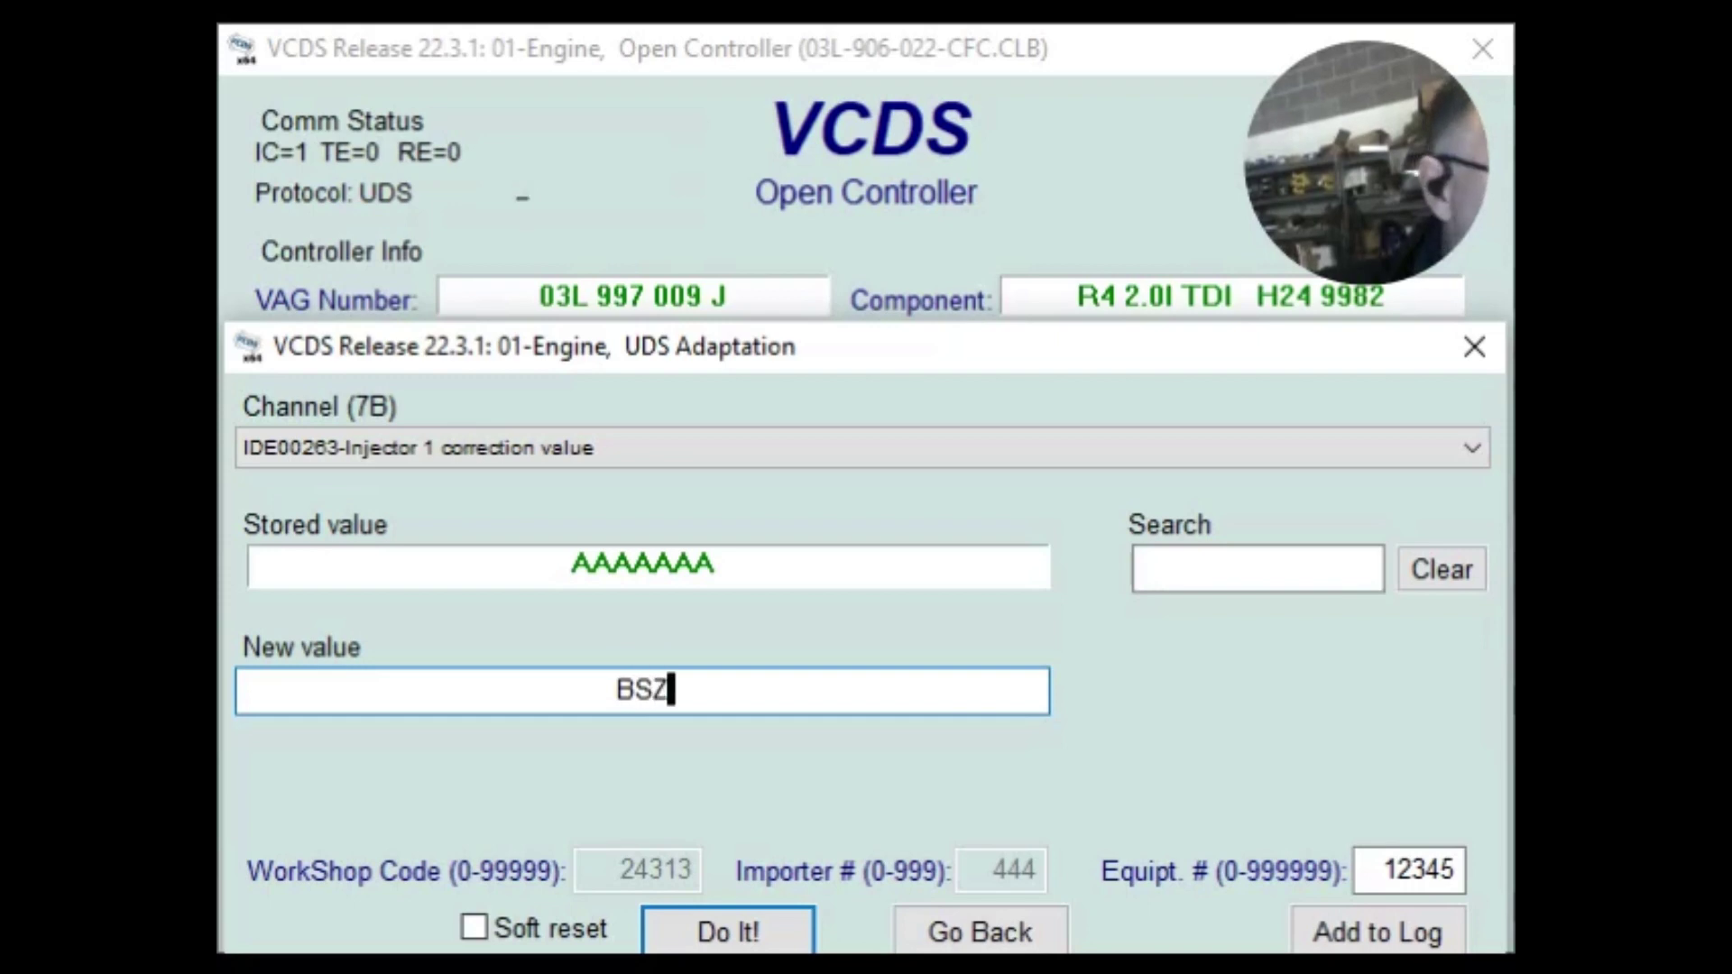
{"action": "type", "text": "1C"}
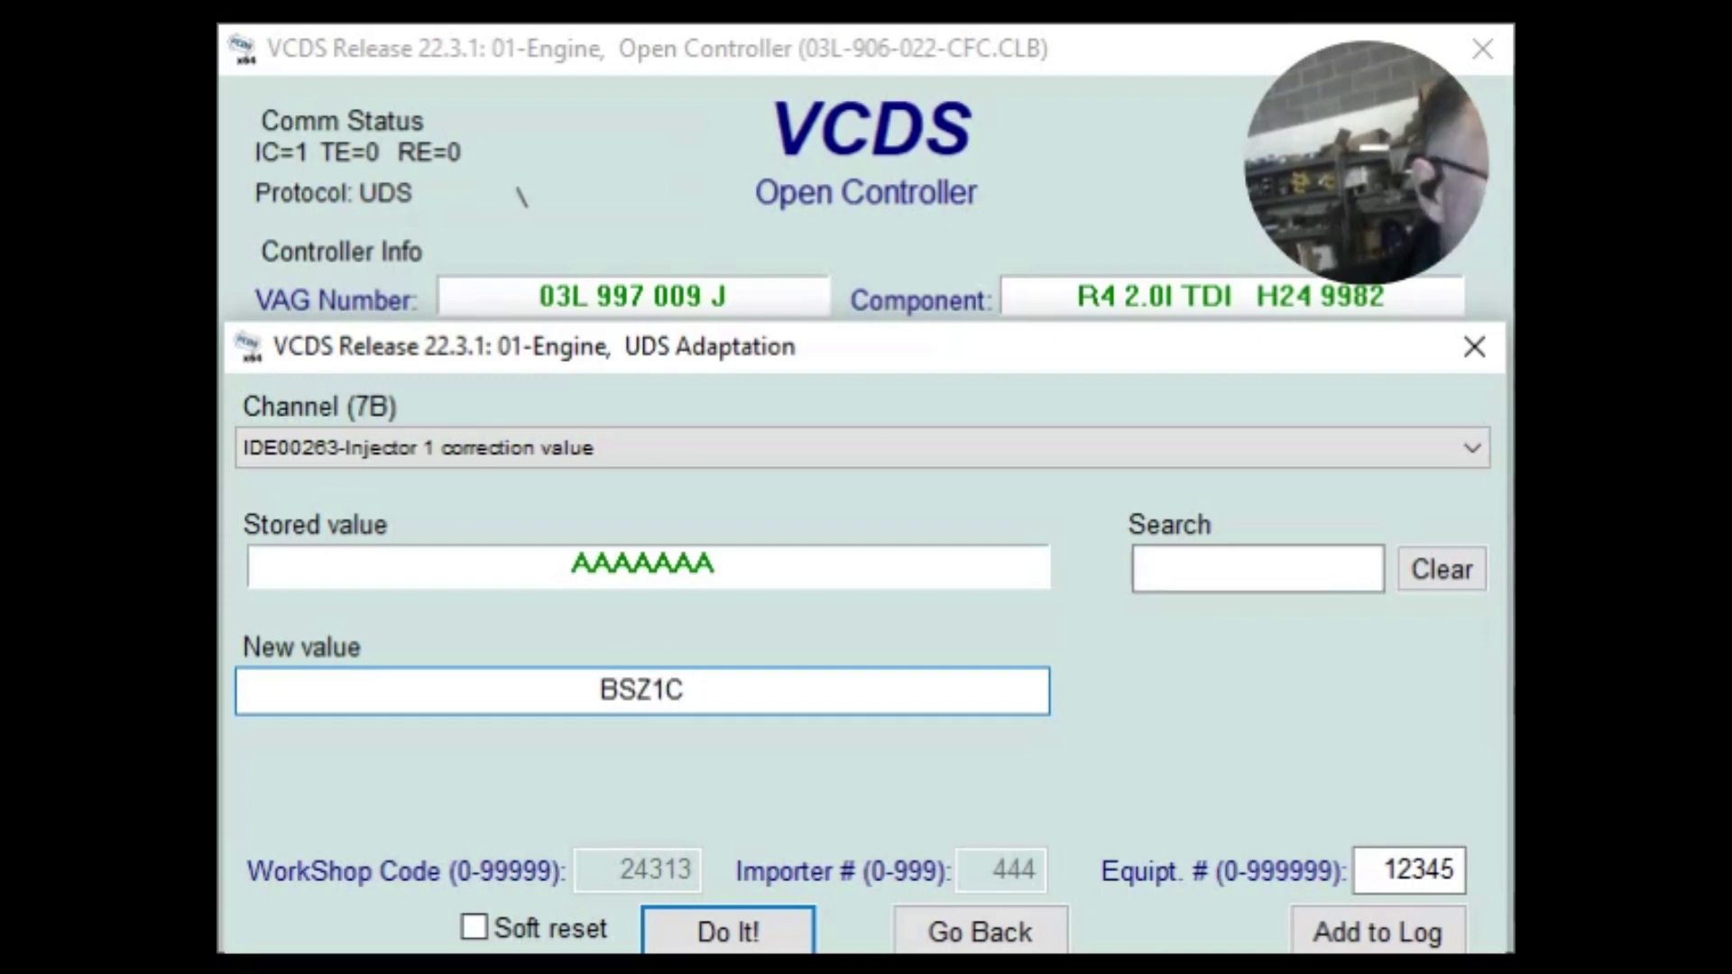
{"action": "type", "text": "5B"}
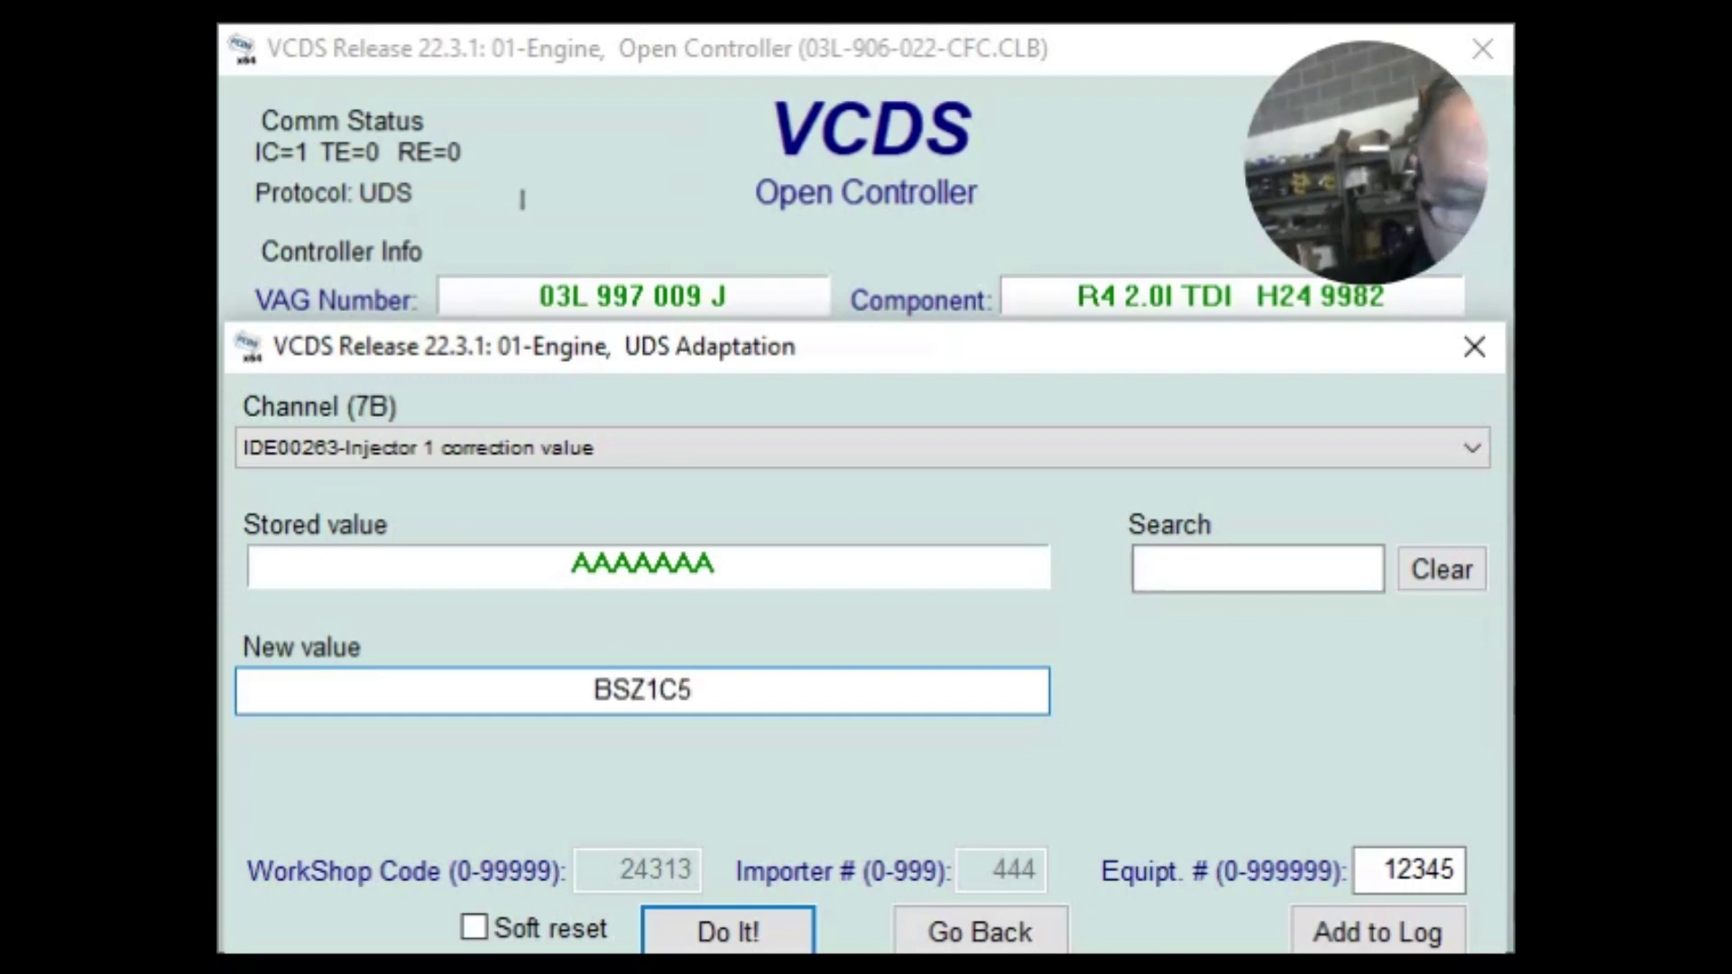
{"action": "left_click", "coordinate": [734, 931]}
{"action": "left_click", "coordinate": [794, 781]}
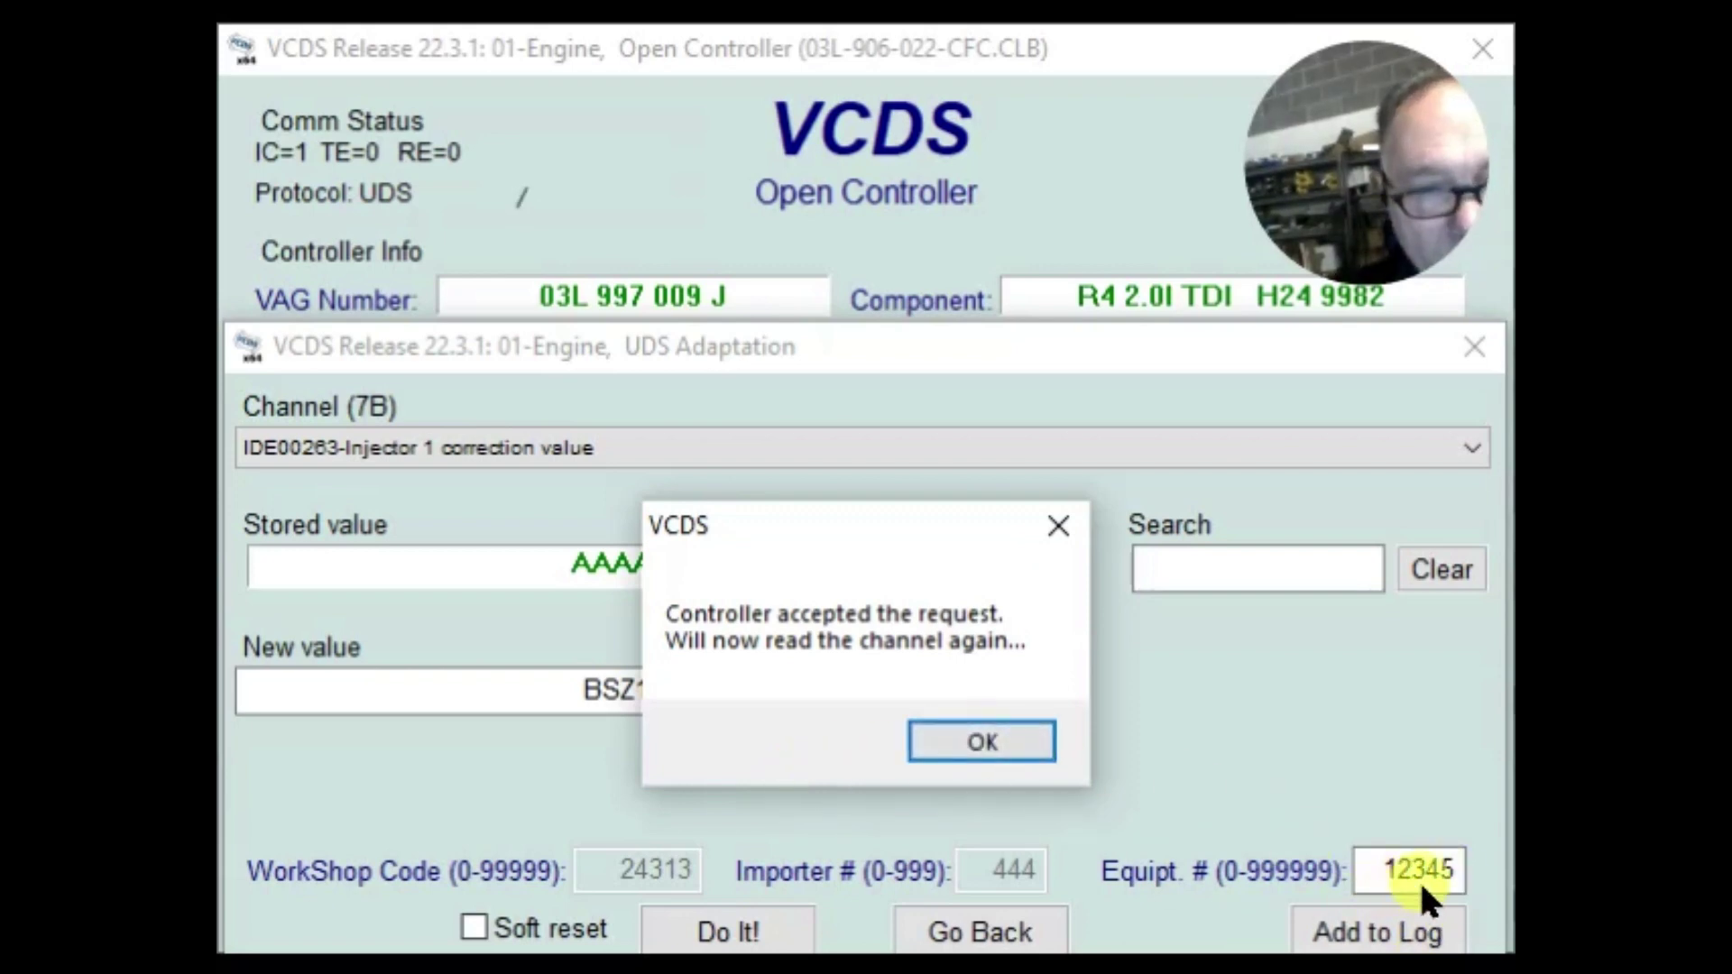
{"action": "left_click", "coordinate": [963, 745]}
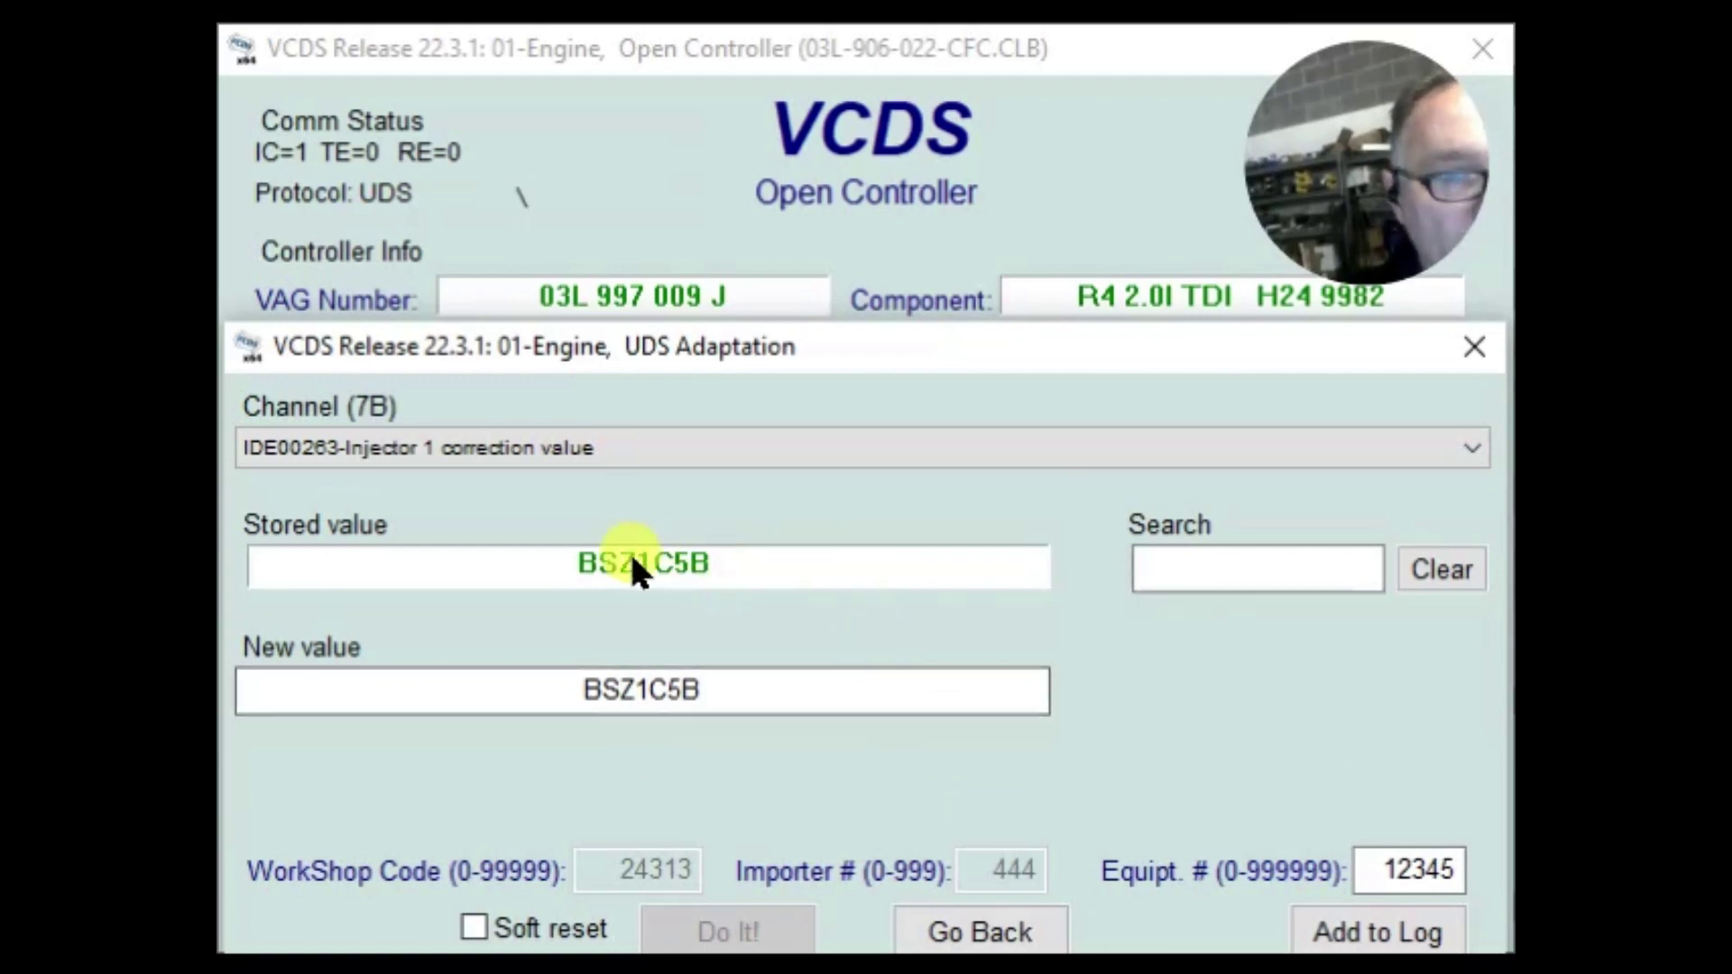
Enter AS8R3N3 in place of BSZ1C5B, write it, and acknowledge the controller's acceptance
{"action": "left_click", "coordinate": [724, 695]}
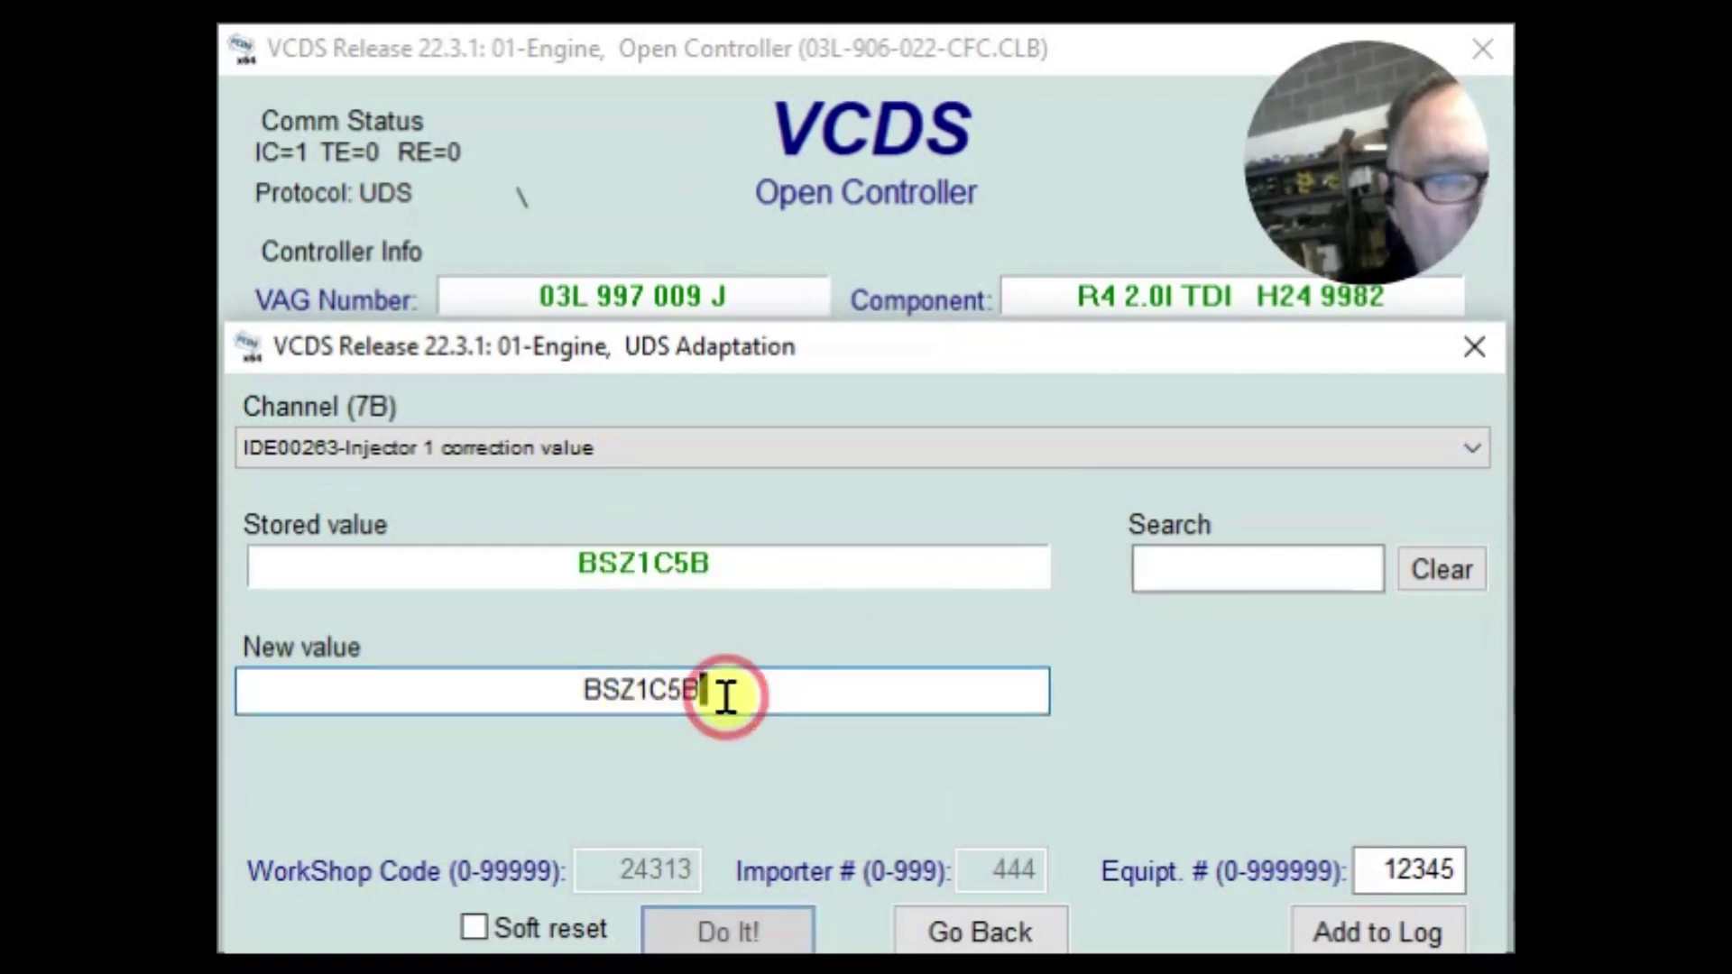
{"action": "key", "text": "BackSpace"}
{"action": "key", "text": "BackSpace"}
{"action": "key", "text": "BackSpace"}
{"action": "key", "text": "BackSpace"}
{"action": "key", "text": "BackSpace"}
{"action": "key", "text": "BackSpace"}
{"action": "key", "text": "BackSpace"}
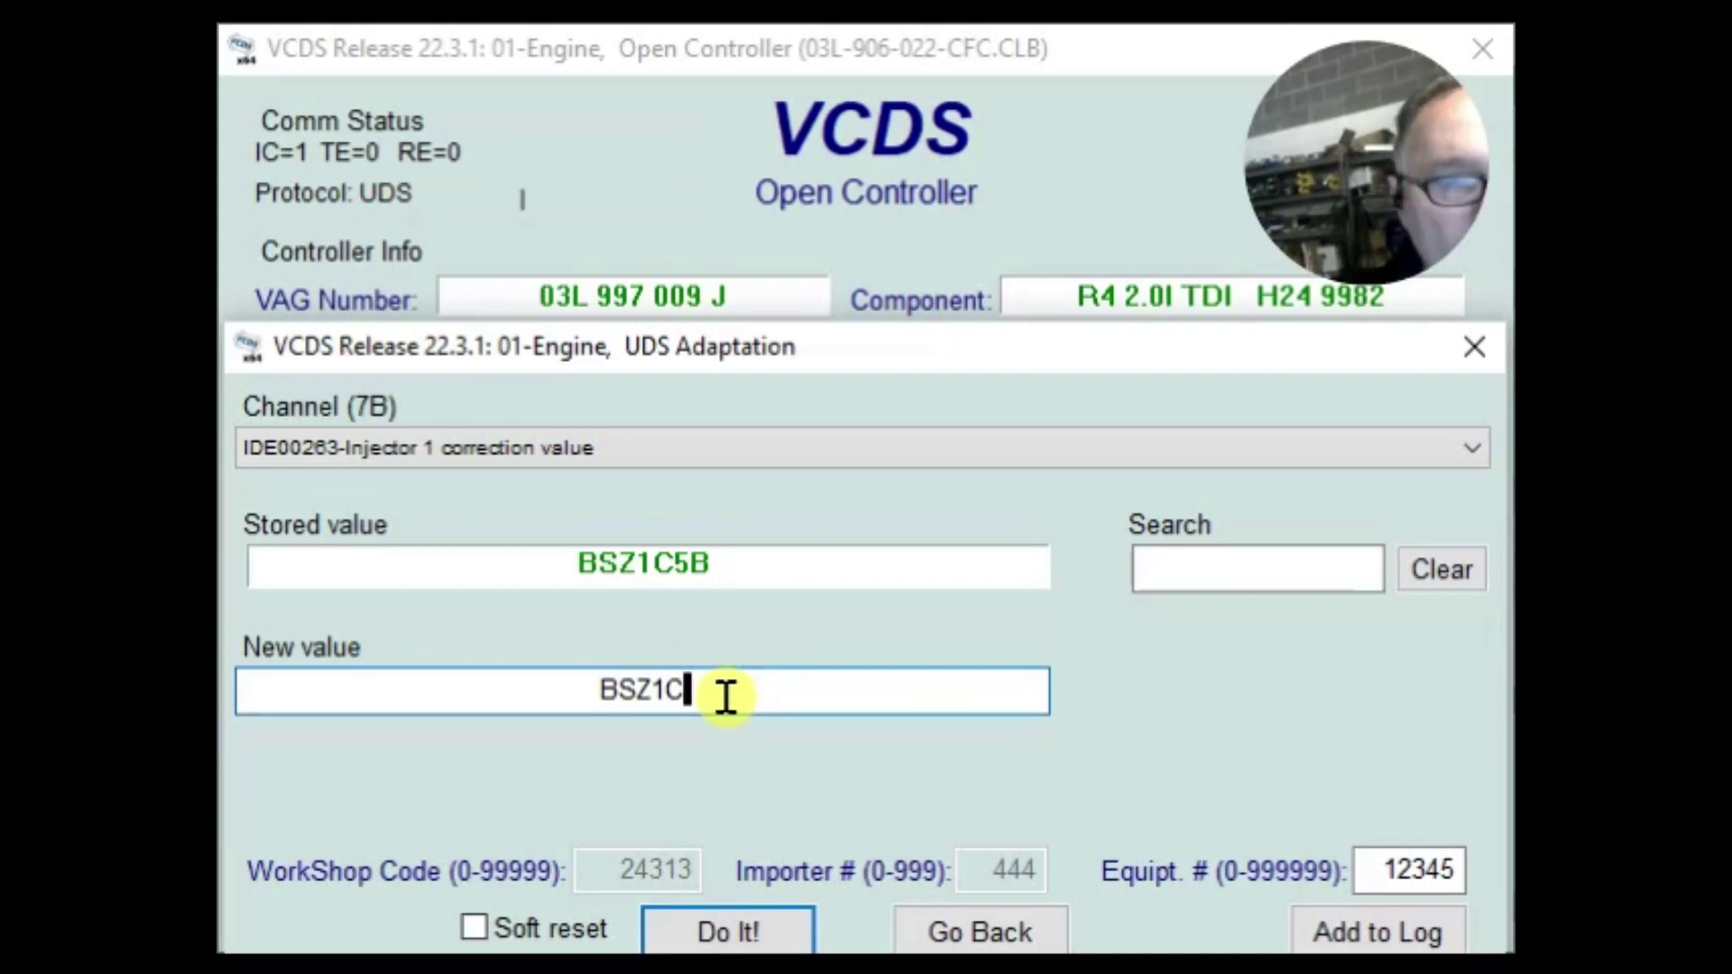
{"action": "type", "text": "AS"}
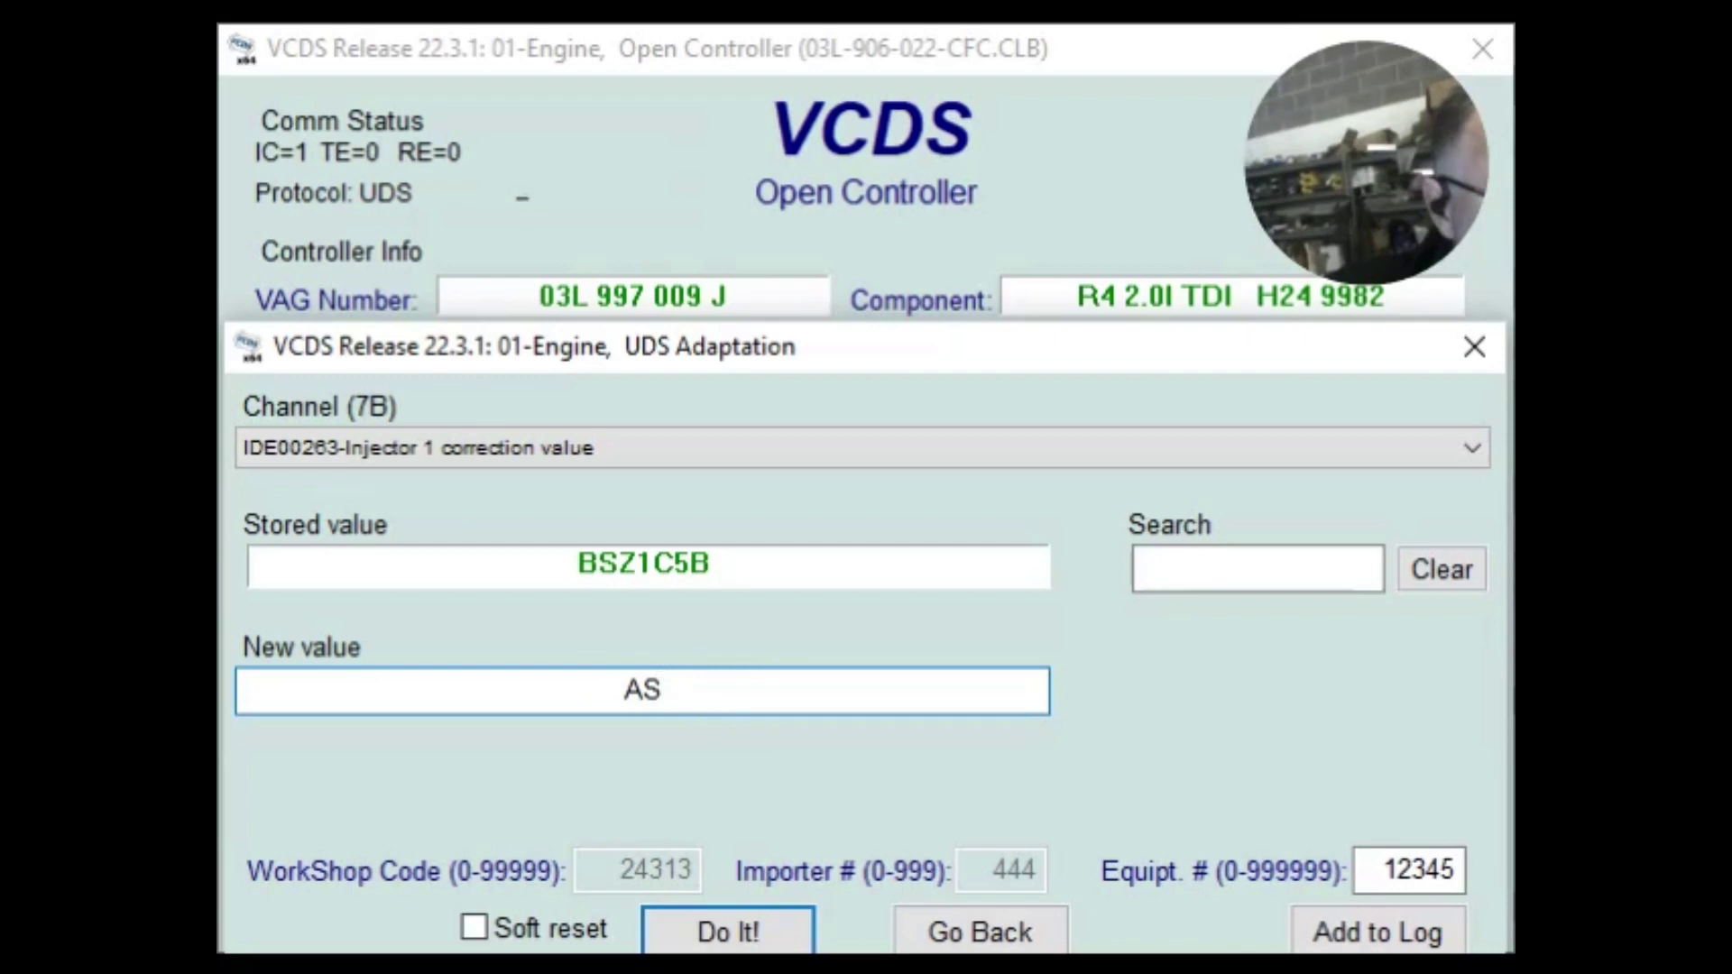
{"action": "type", "text": "8"}
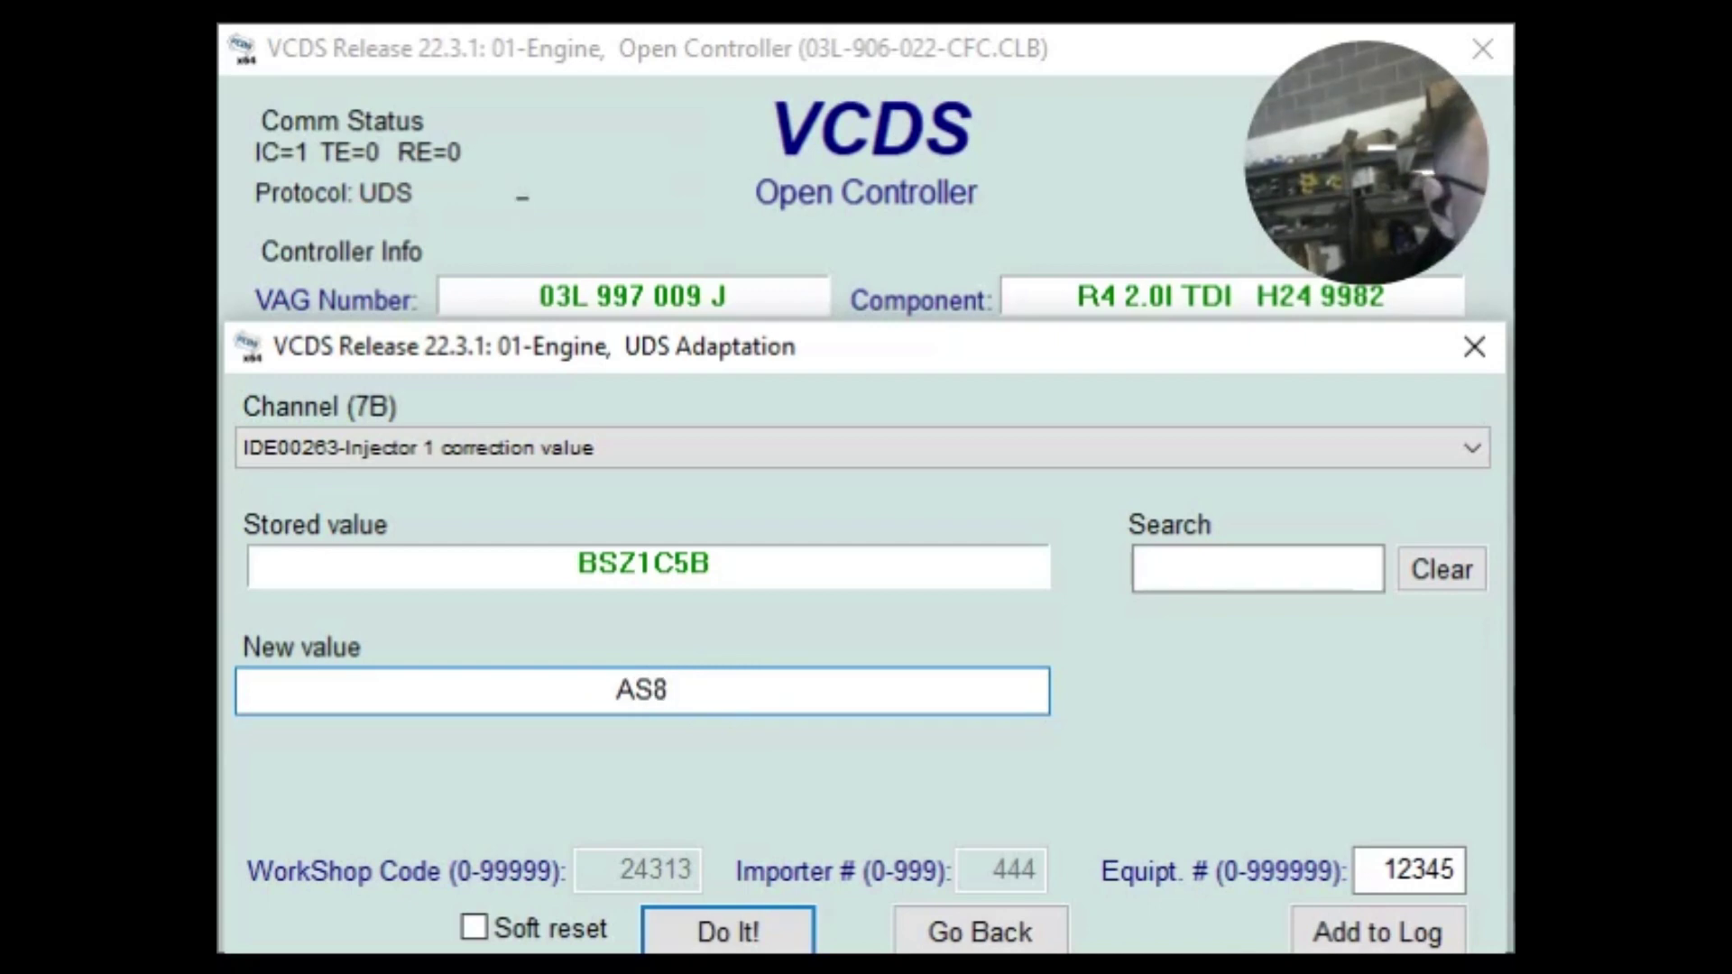
{"action": "type", "text": "R"}
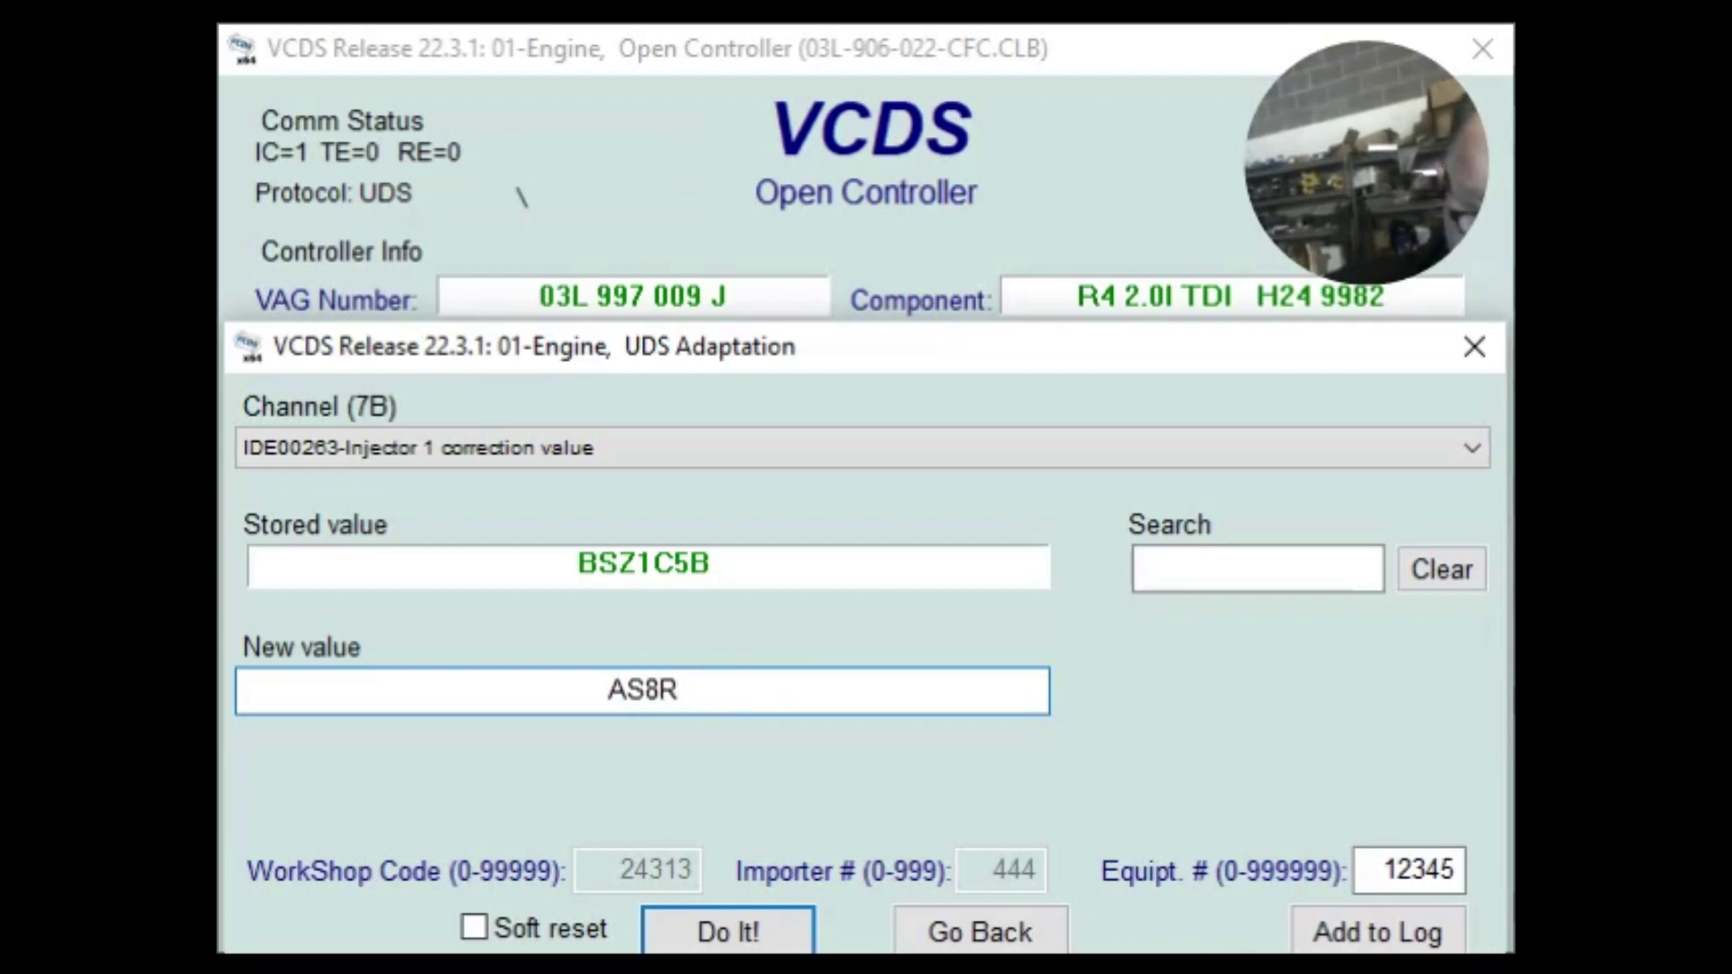
{"action": "type", "text": "N"}
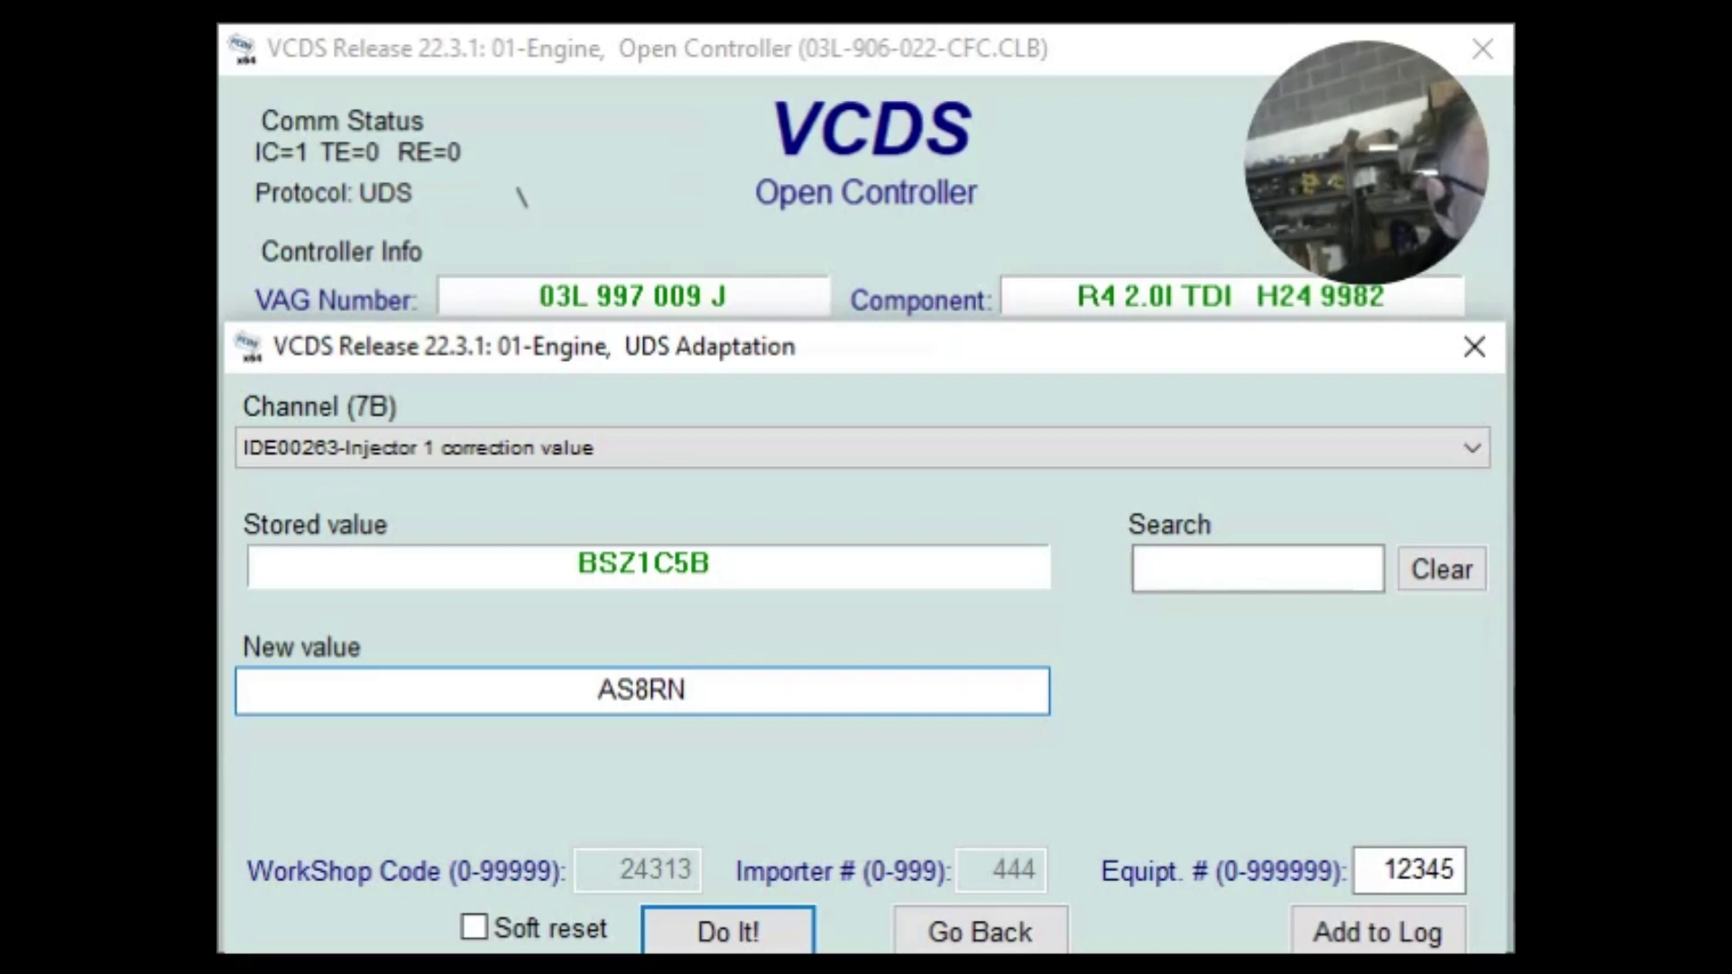
{"action": "key", "text": "BackSpace"}
{"action": "type", "text": "3N"}
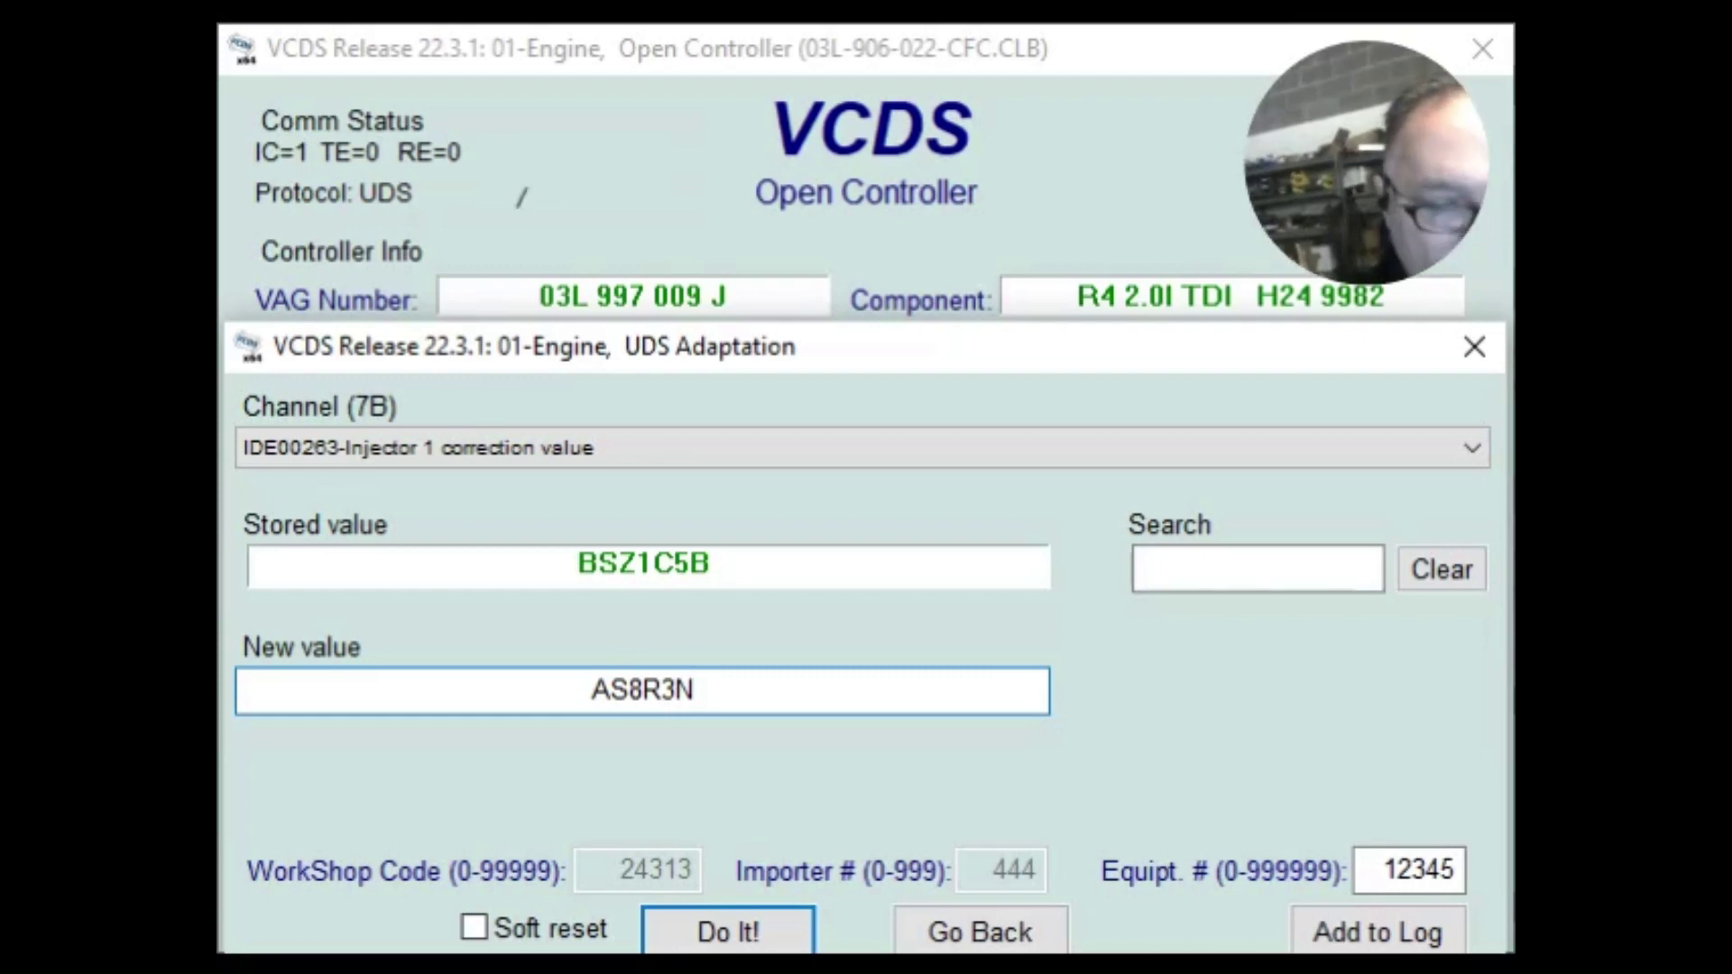
{"action": "type", "text": "3"}
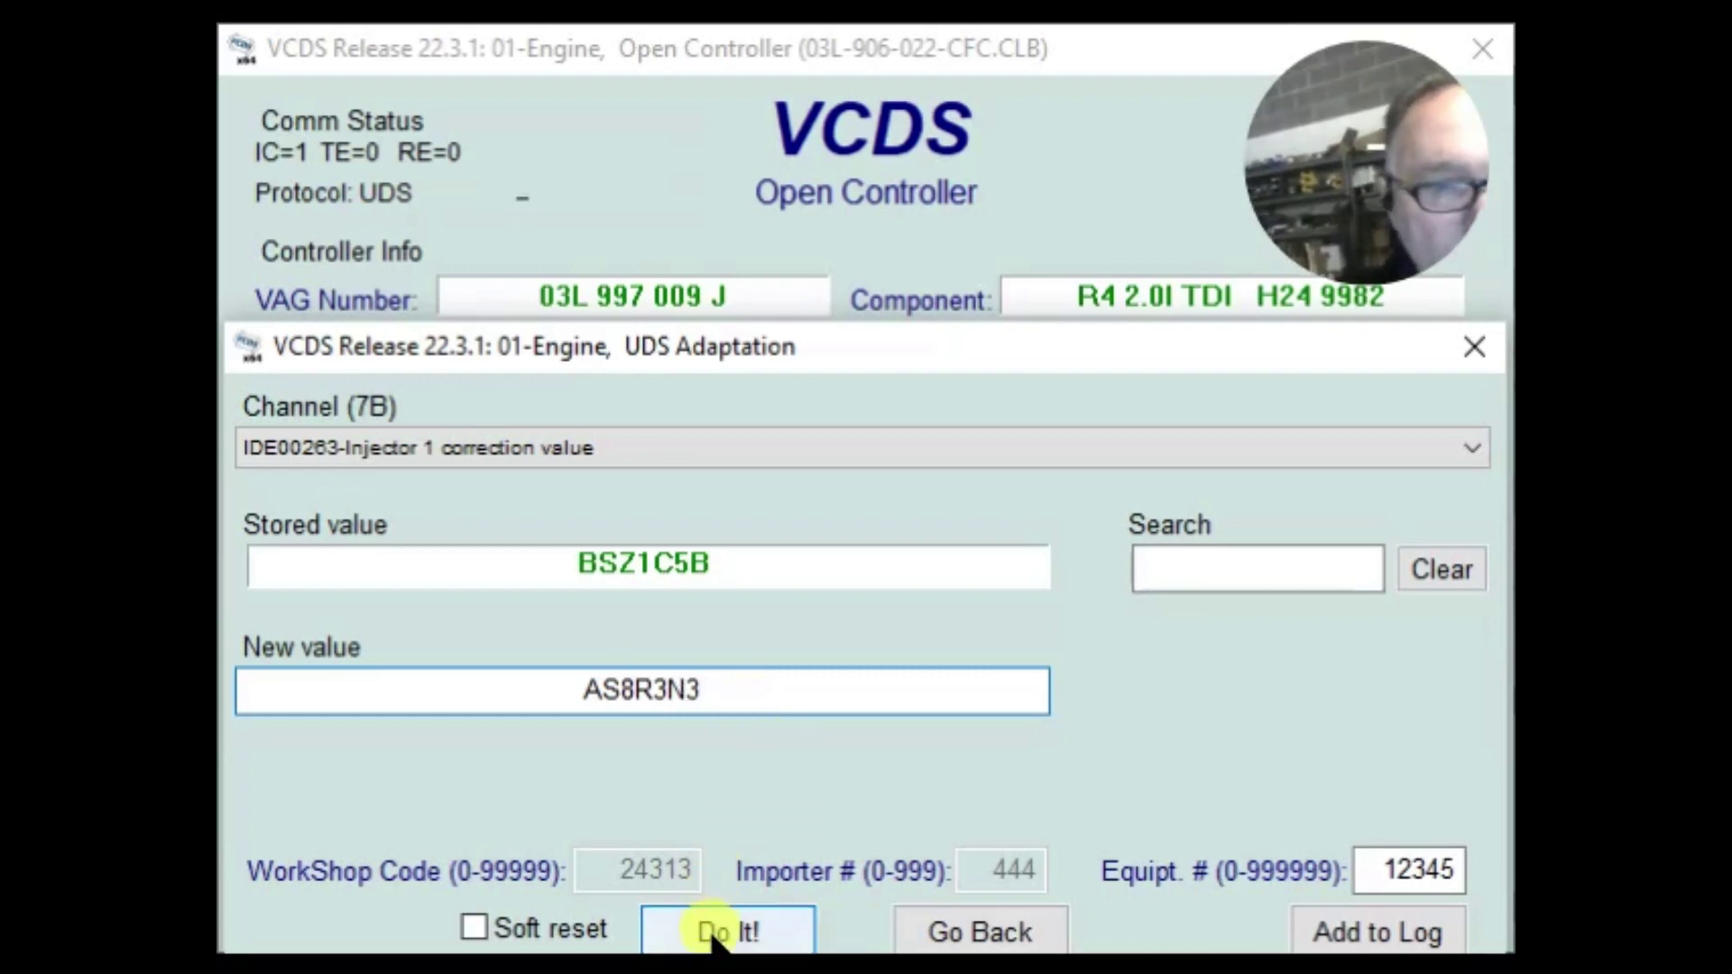
{"action": "left_click", "coordinate": [714, 935]}
{"action": "left_click", "coordinate": [749, 778]}
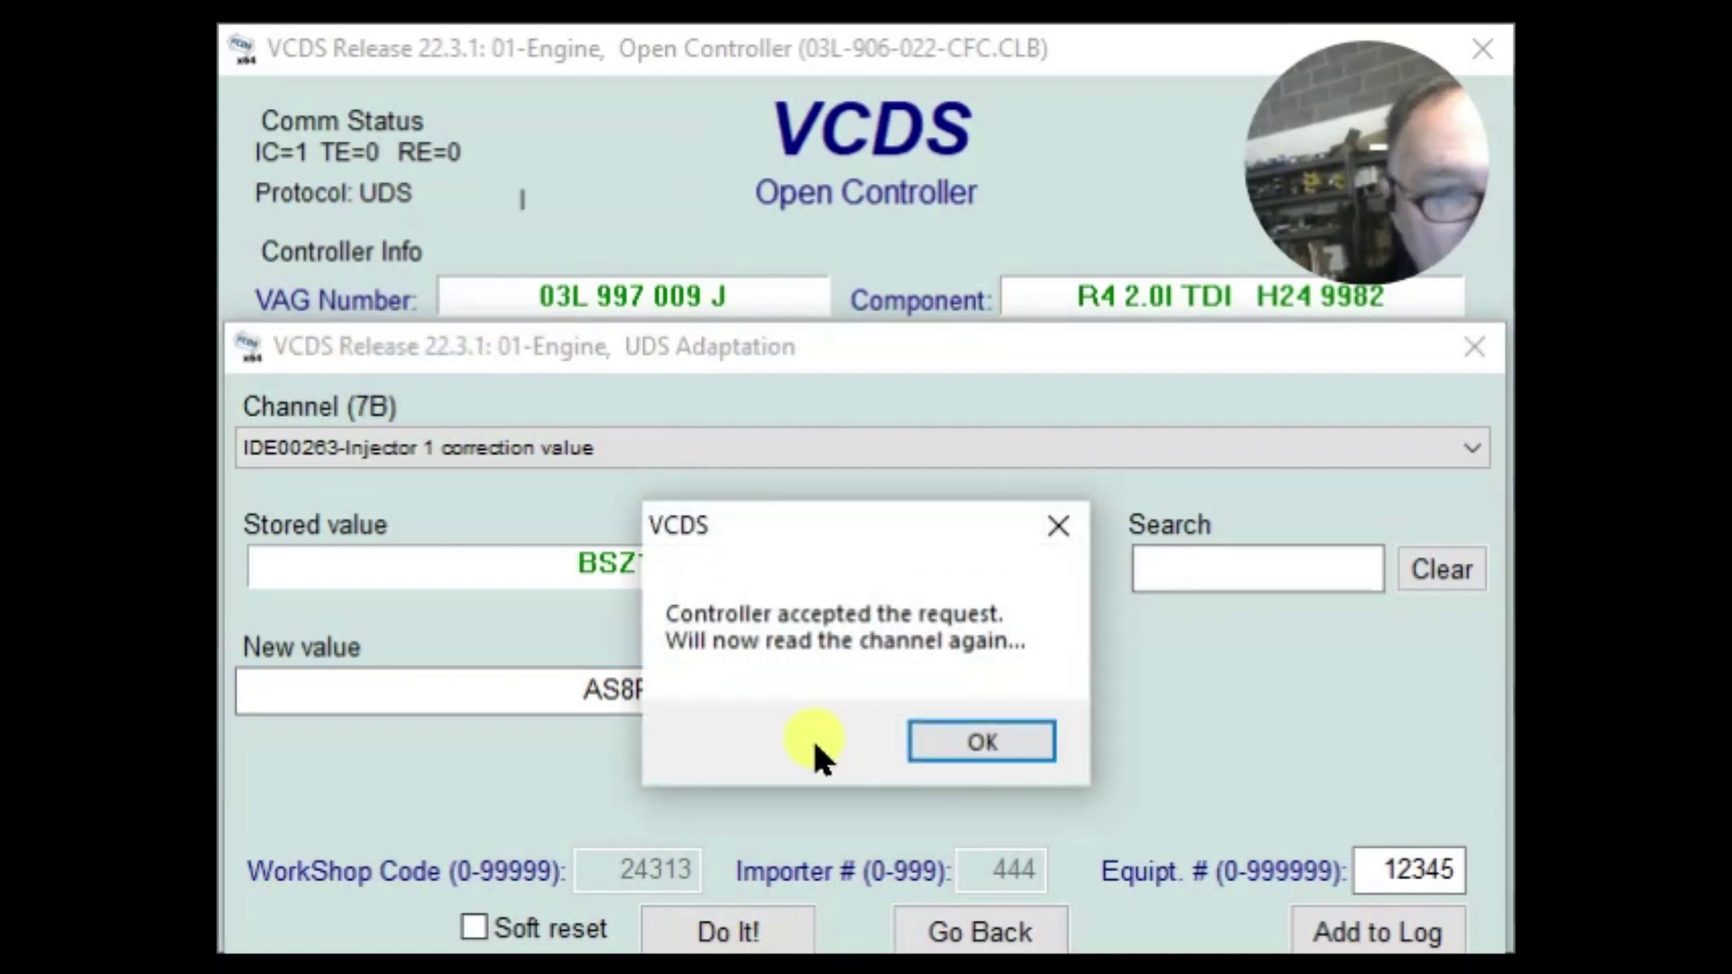
{"action": "left_click", "coordinate": [929, 724]}
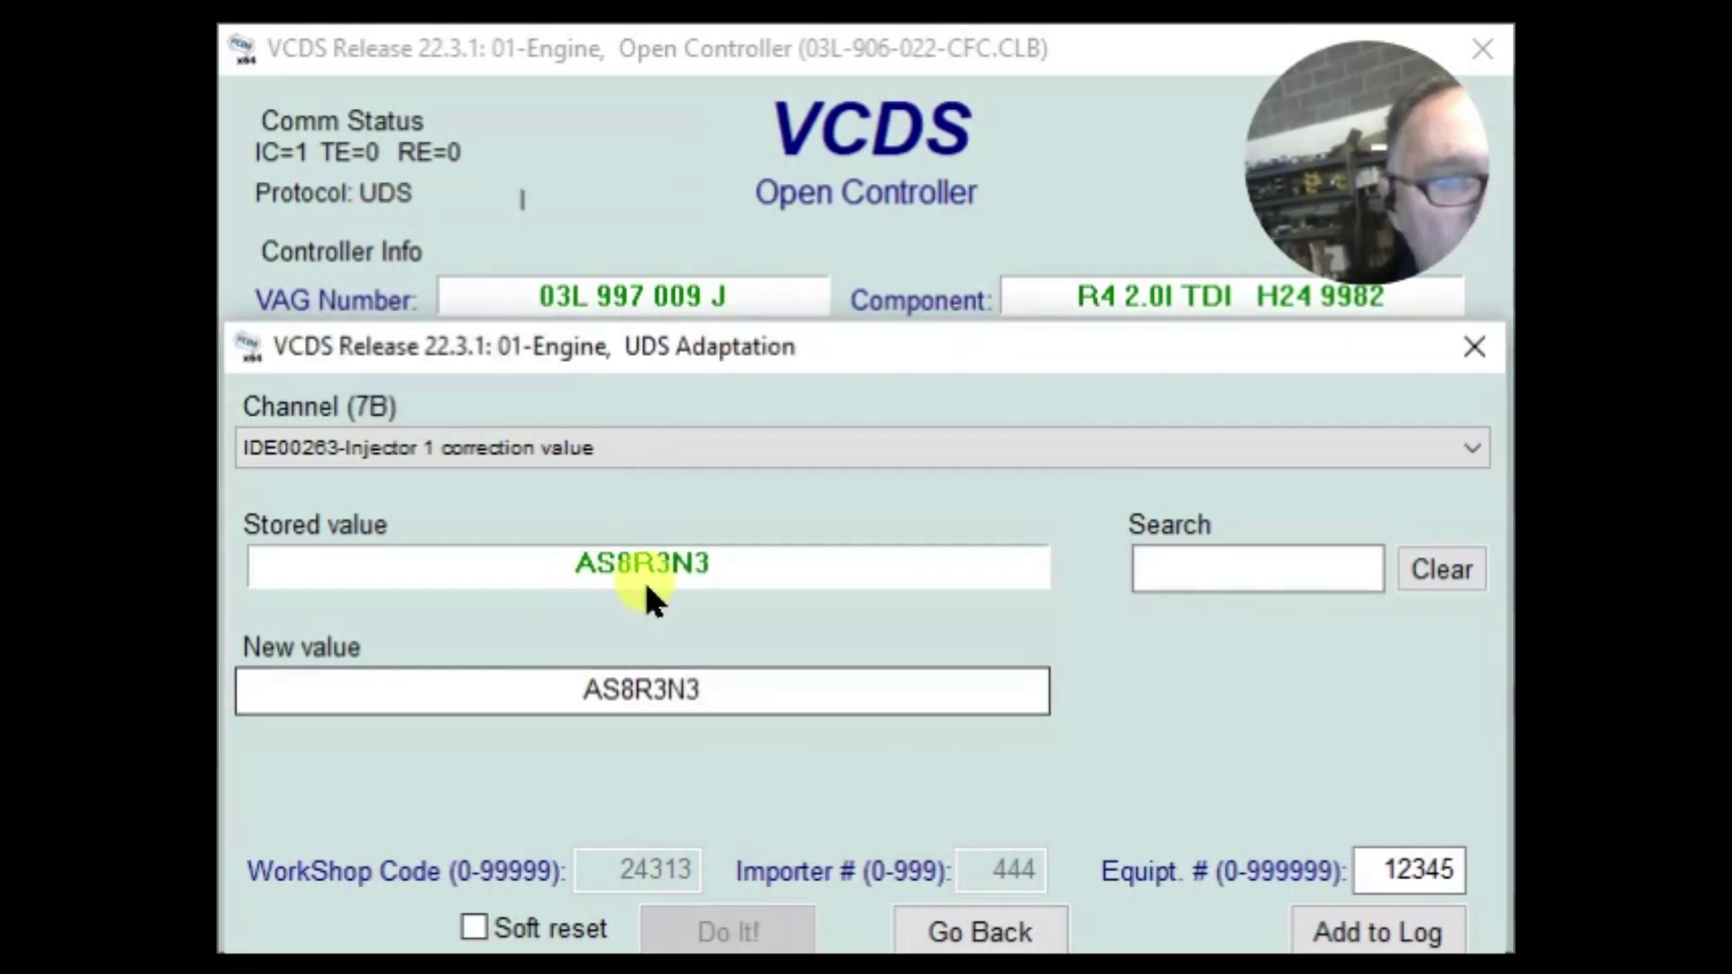
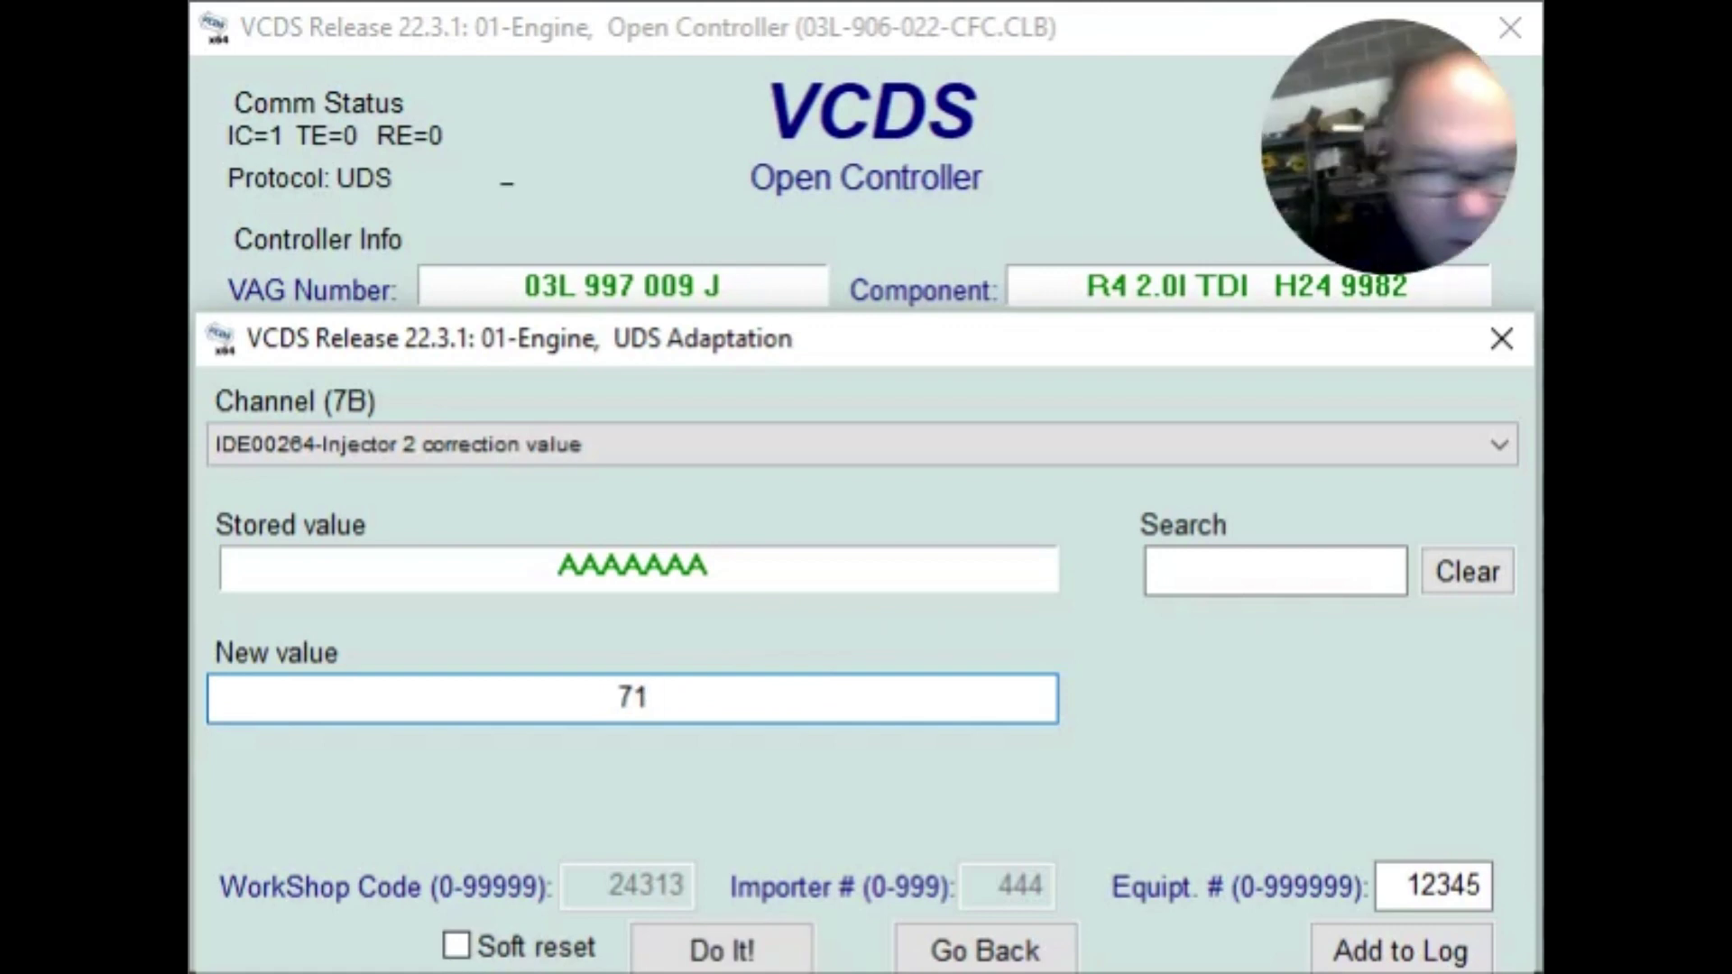
{"action": "type", "text": "RH"}
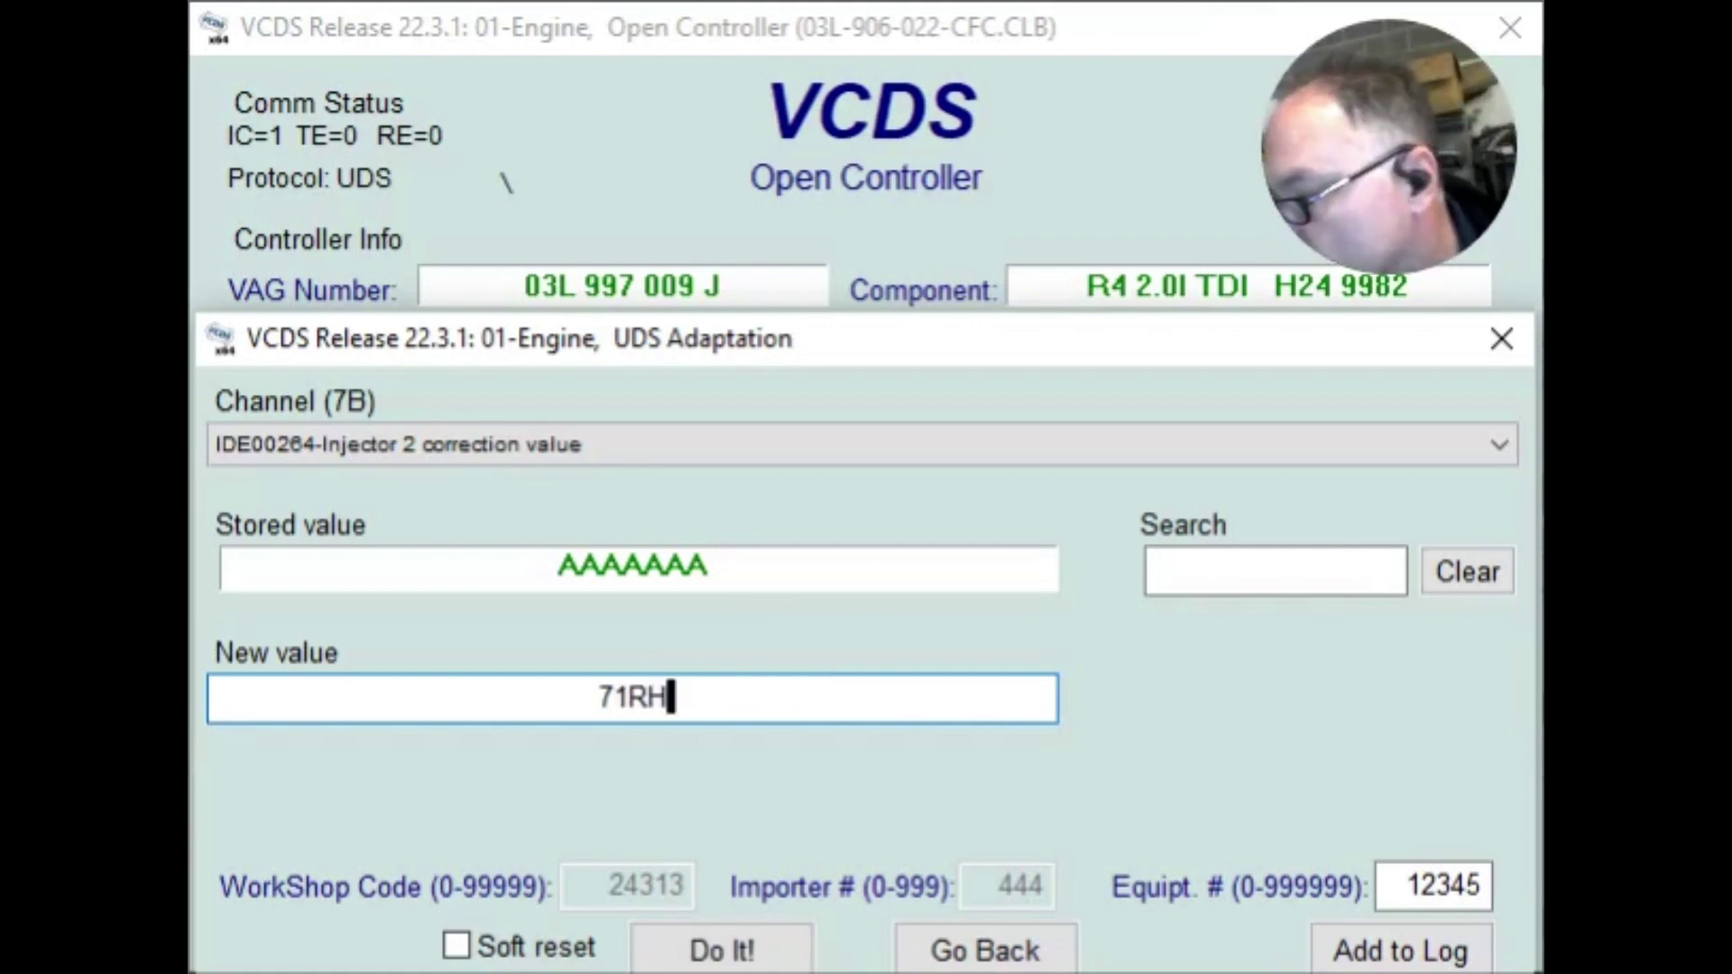
{"action": "type", "text": "Z"}
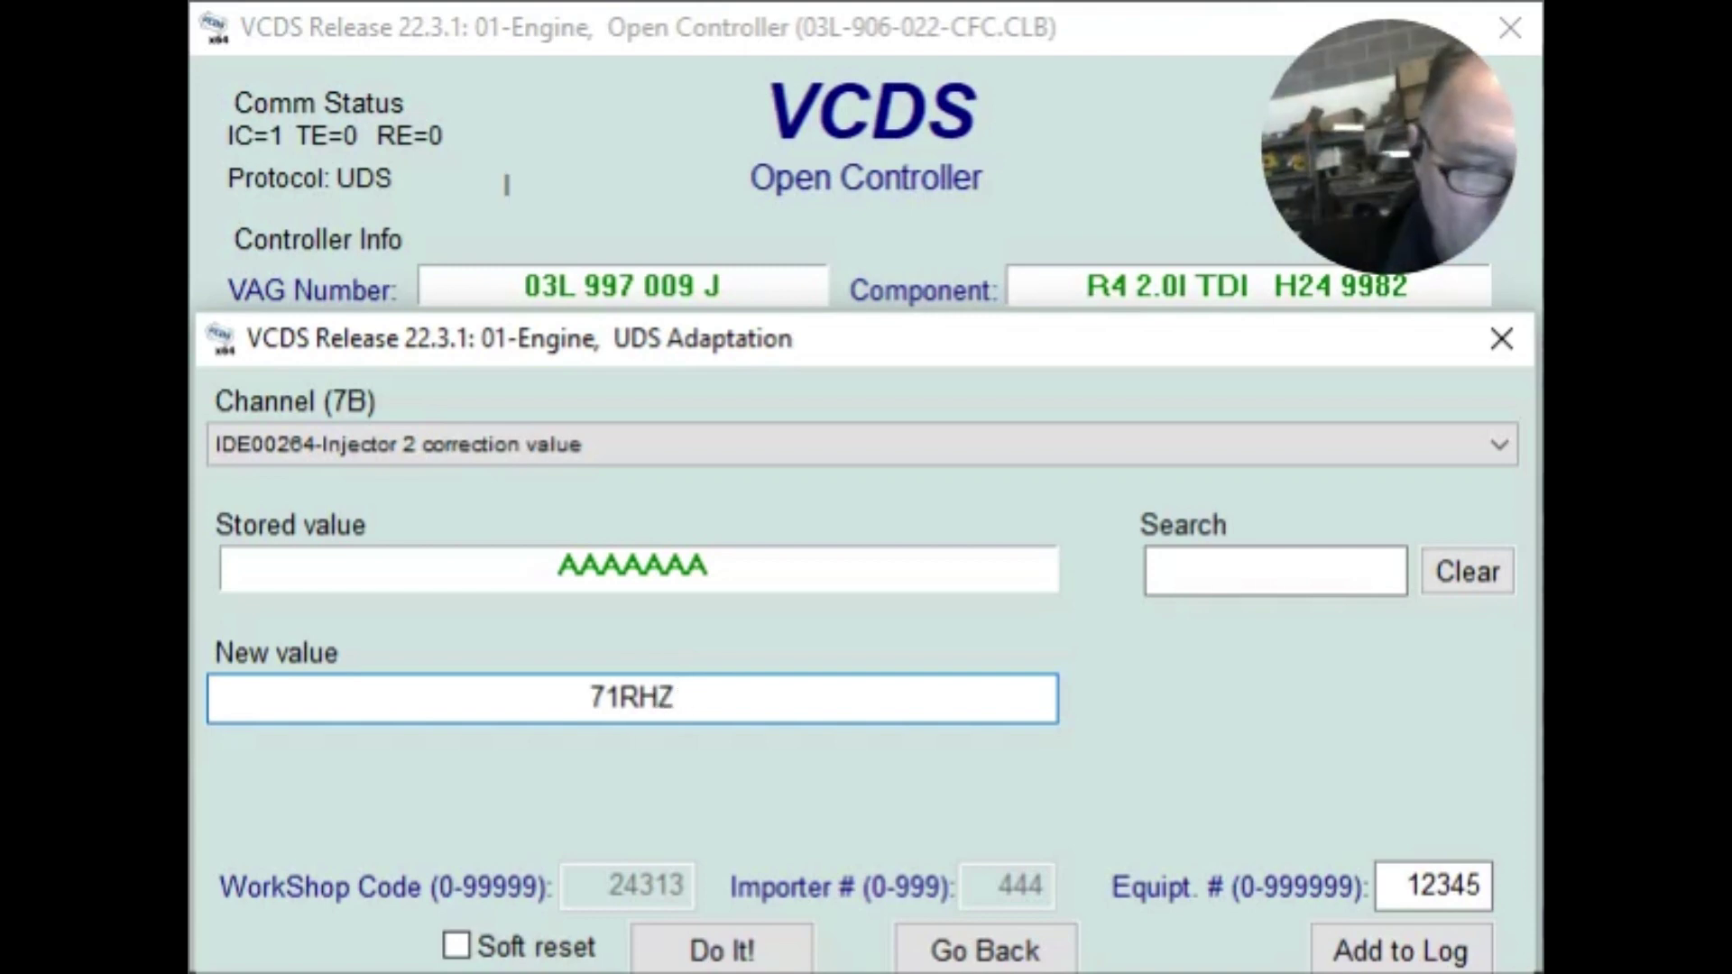
{"action": "type", "text": "51"}
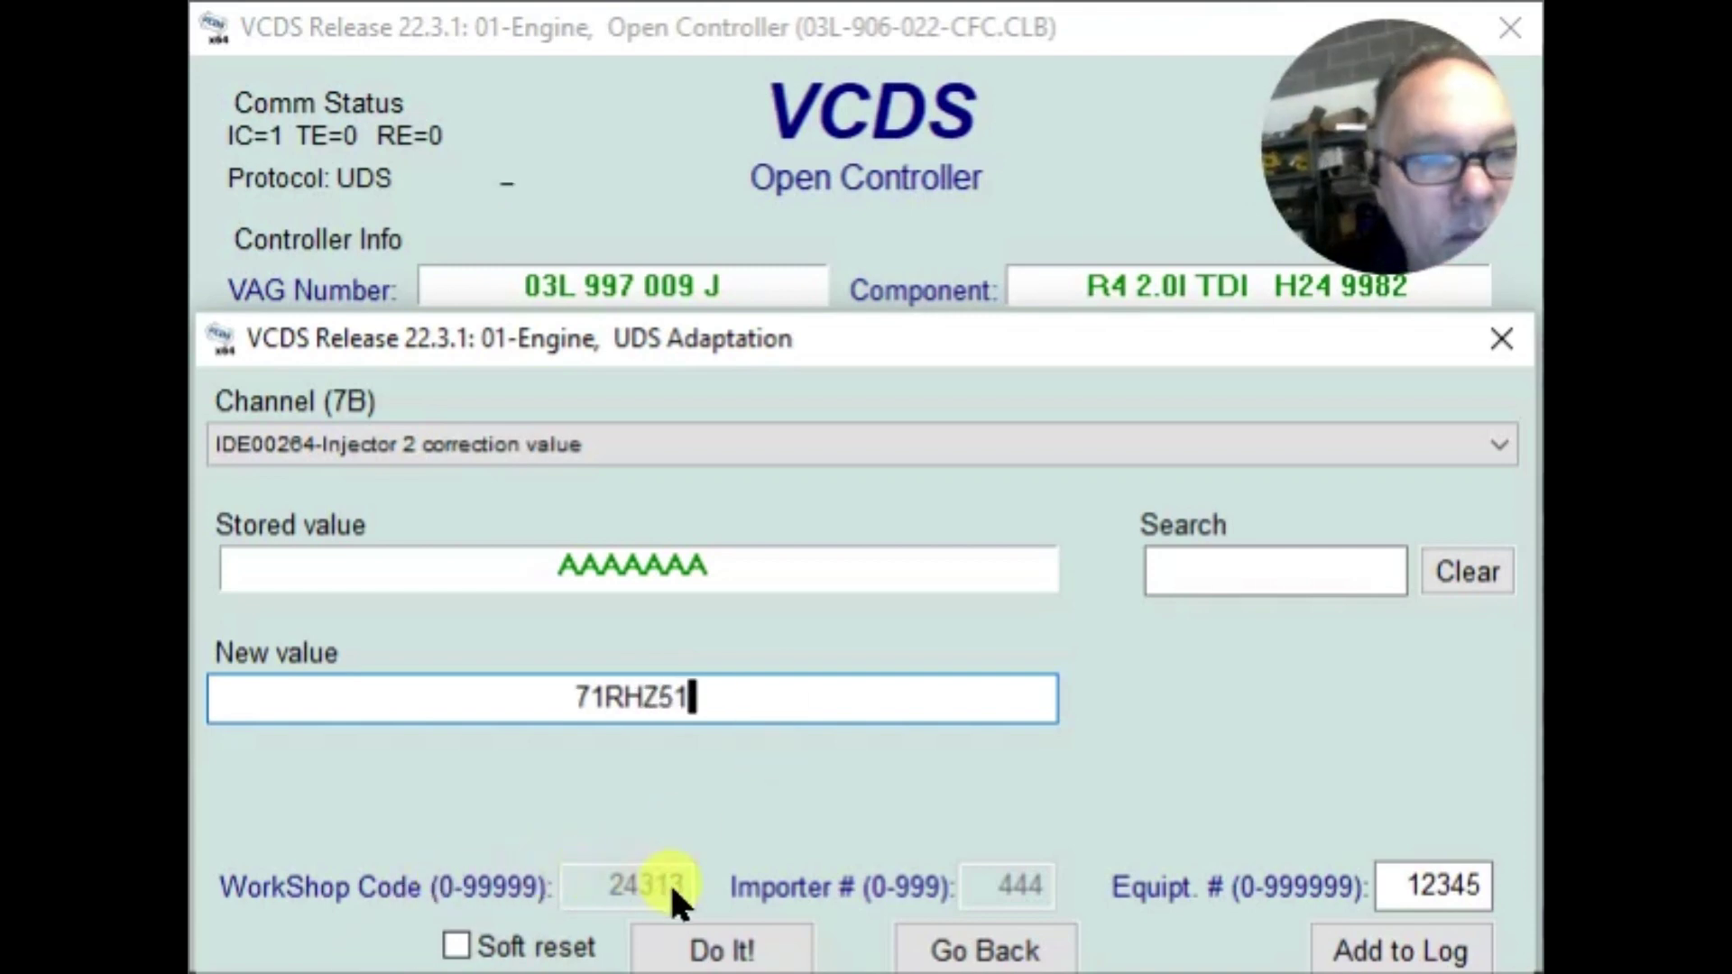
{"action": "left_click", "coordinate": [735, 950]}
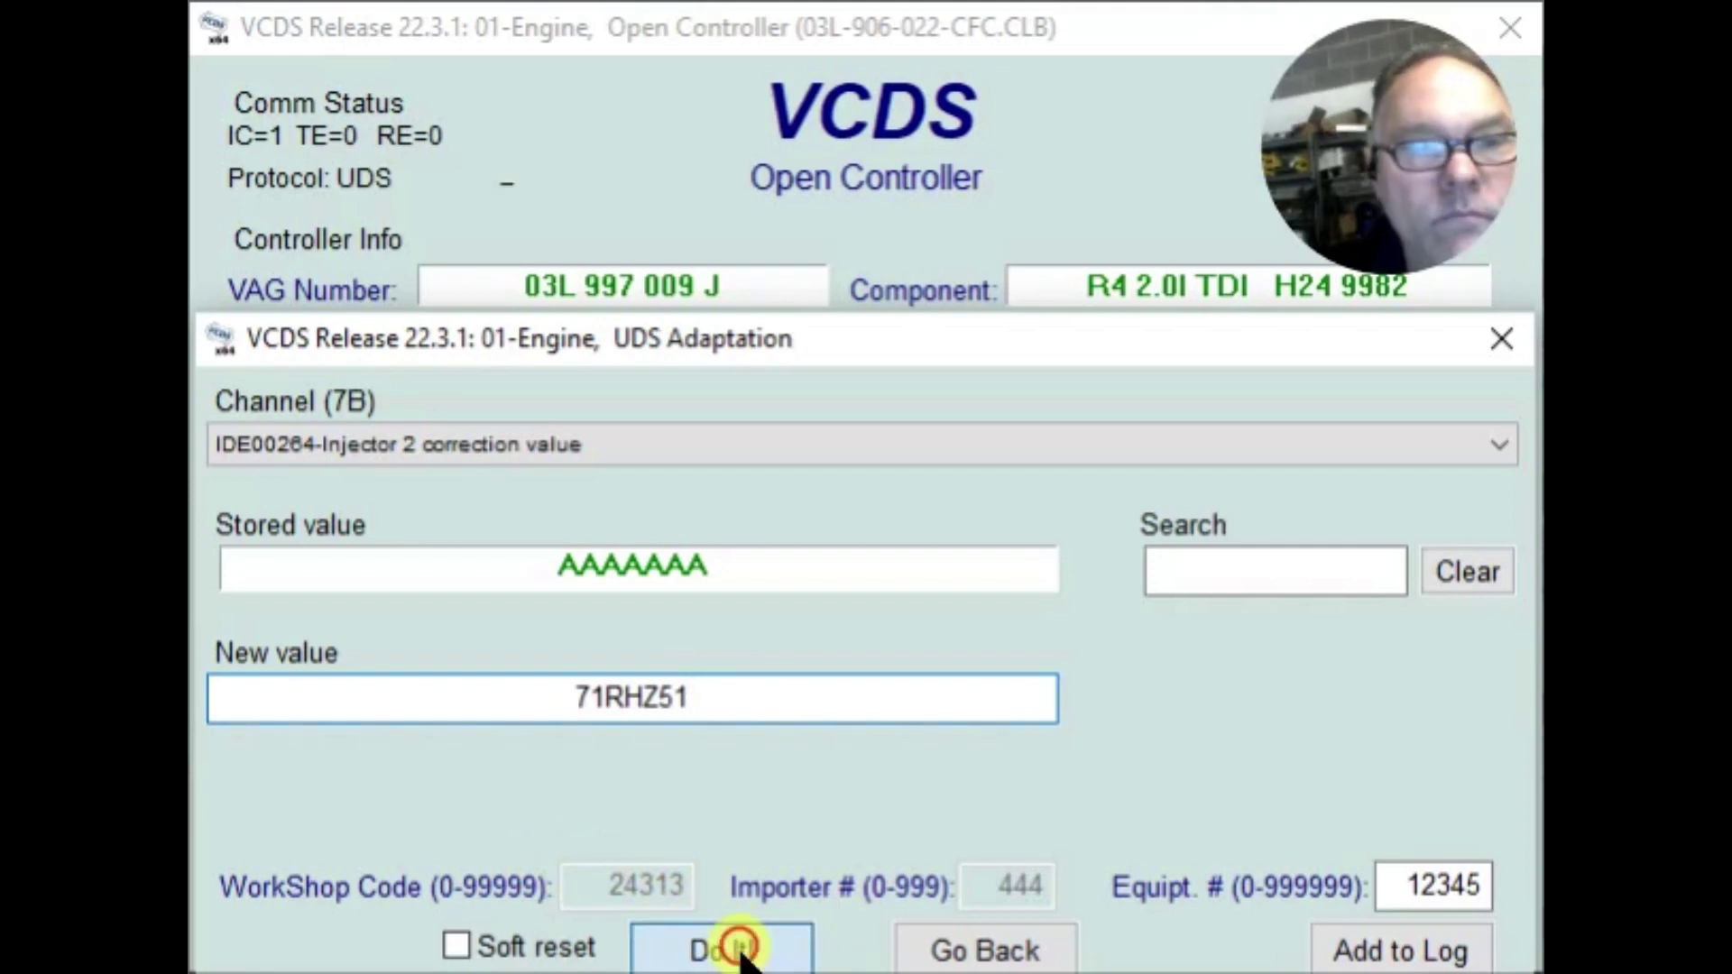
{"action": "left_click", "coordinate": [792, 787]}
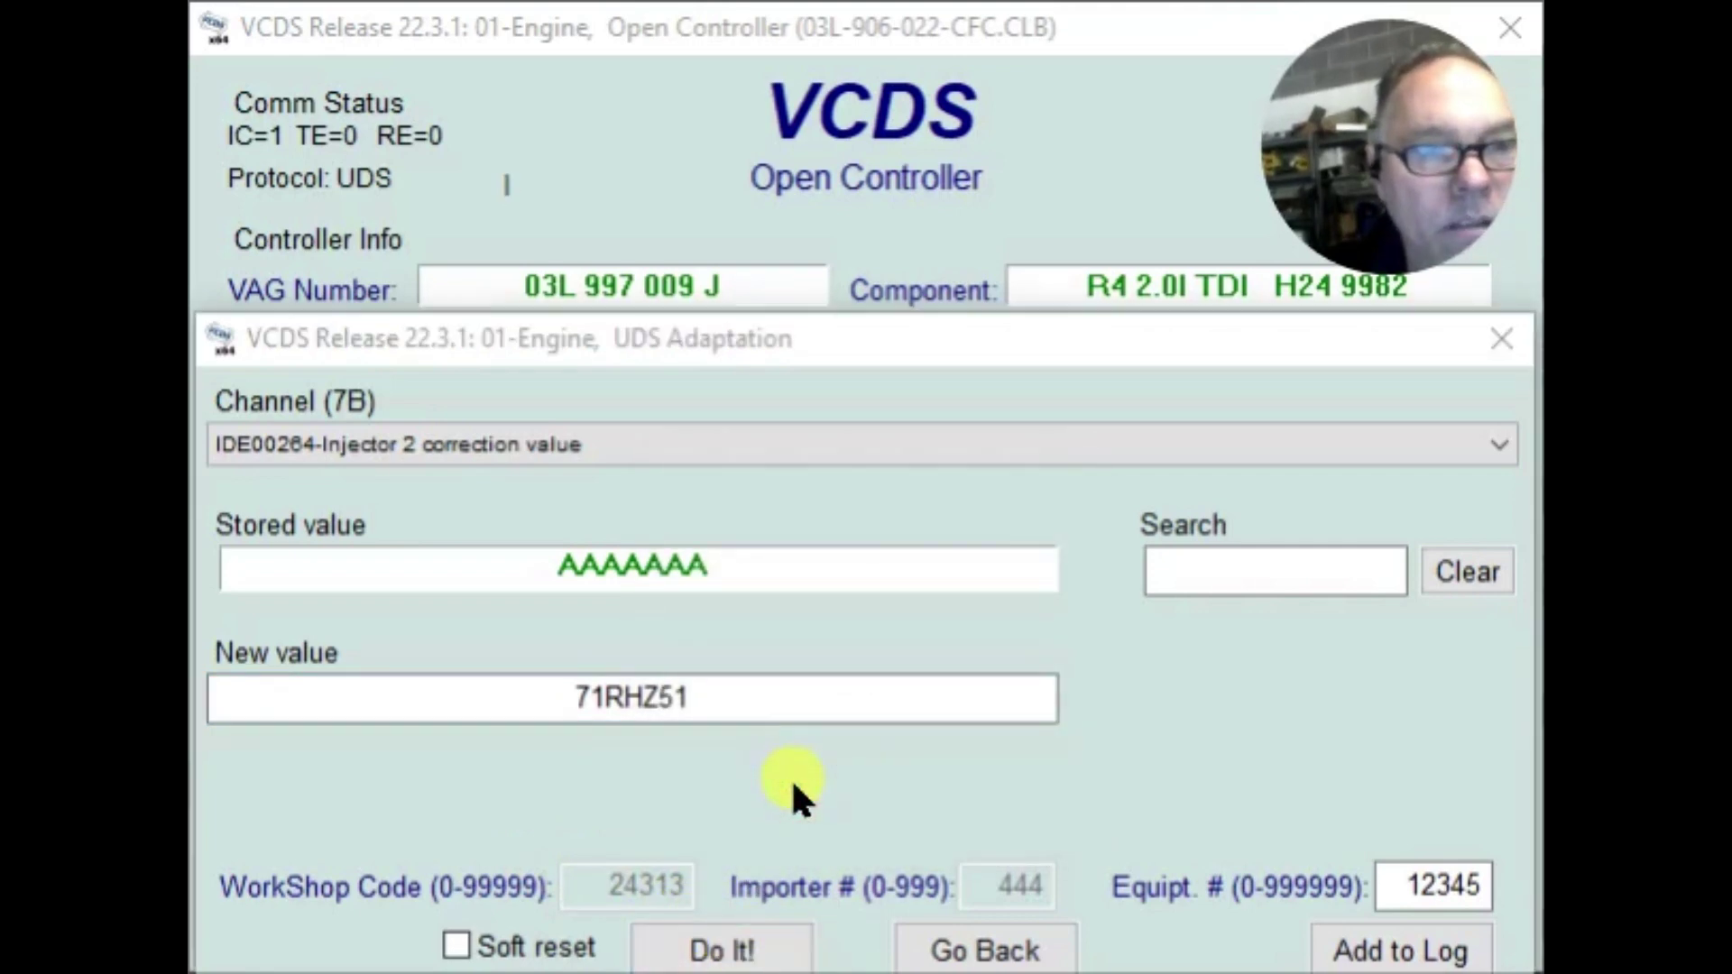
{"action": "left_click", "coordinate": [880, 731]}
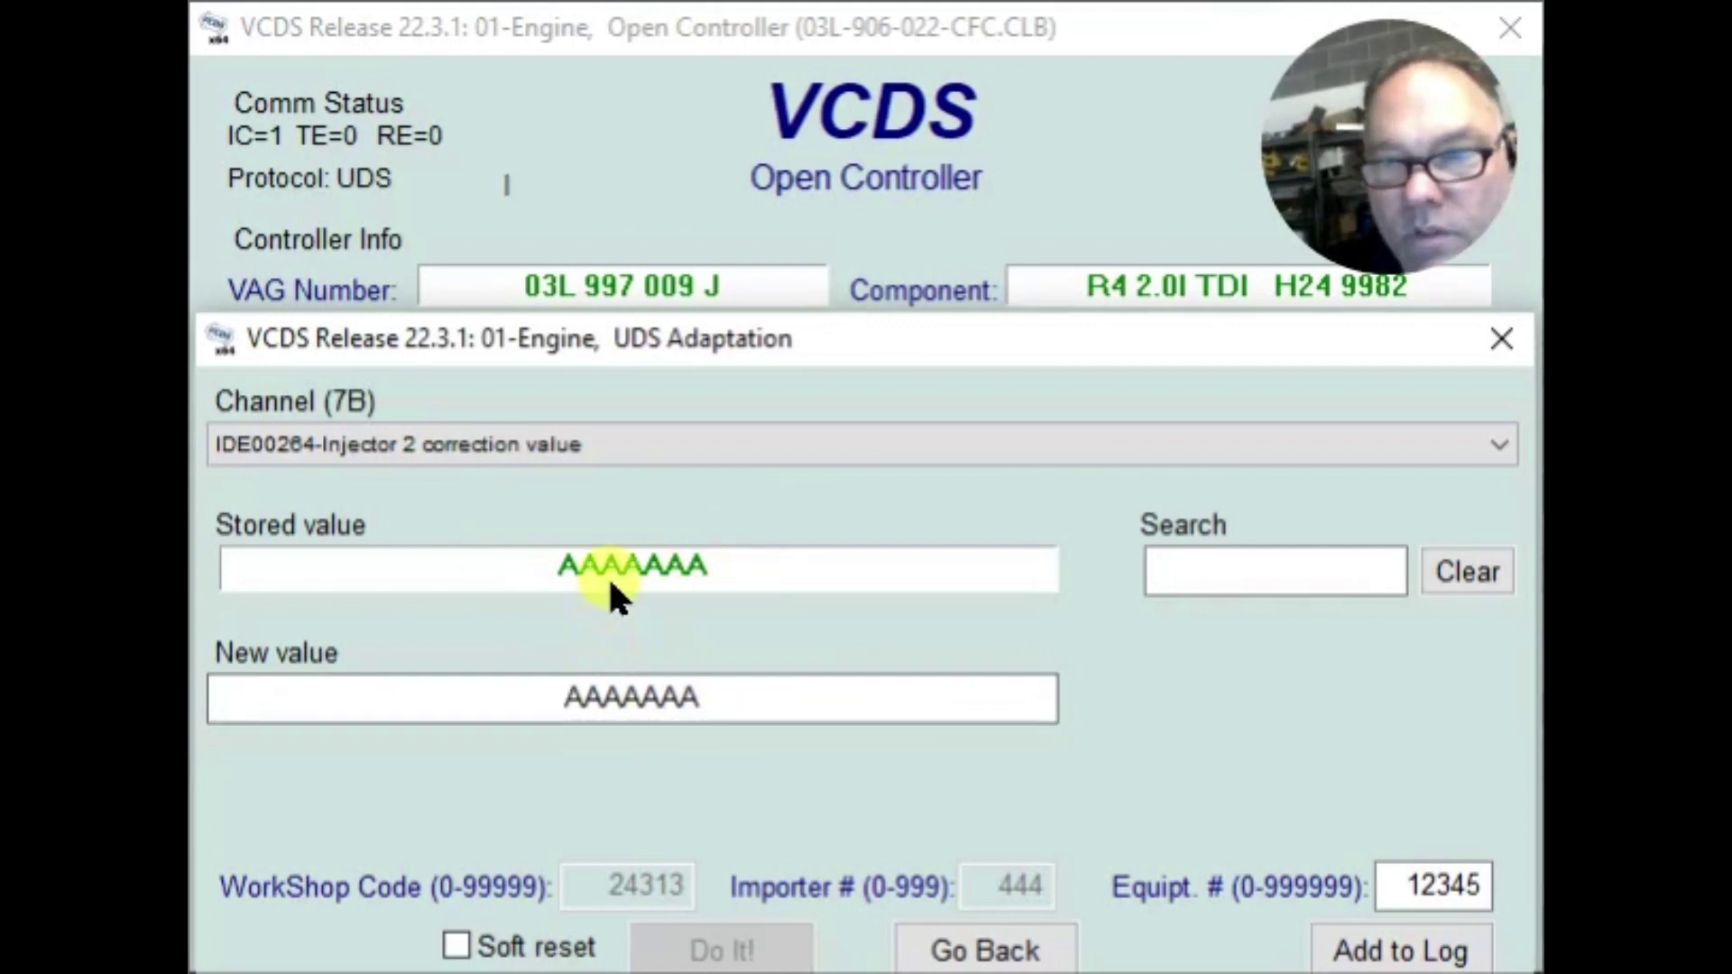
{"action": "left_click", "coordinate": [733, 695]}
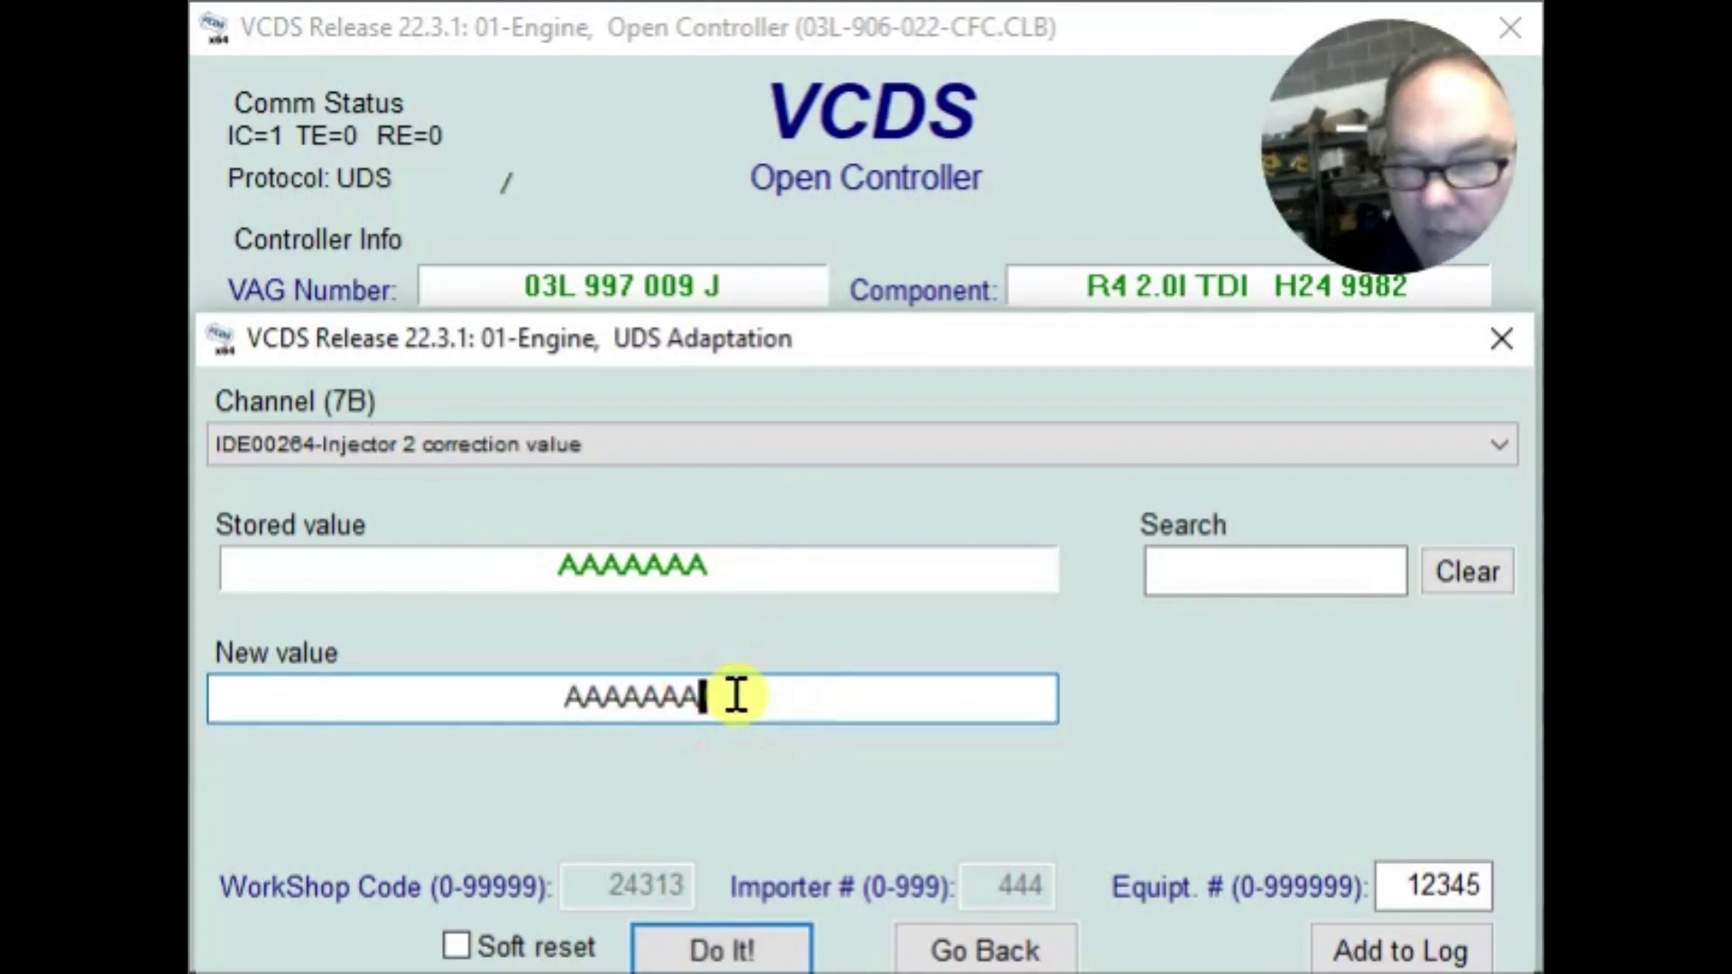
{"action": "key", "text": "BackSpace"}
{"action": "key", "text": "BackSpace"}
{"action": "key", "text": "BackSpace"}
{"action": "key", "text": "BackSpace"}
{"action": "key", "text": "BackSpace"}
{"action": "key", "text": "BackSpace"}
{"action": "key", "text": "BackSpace"}
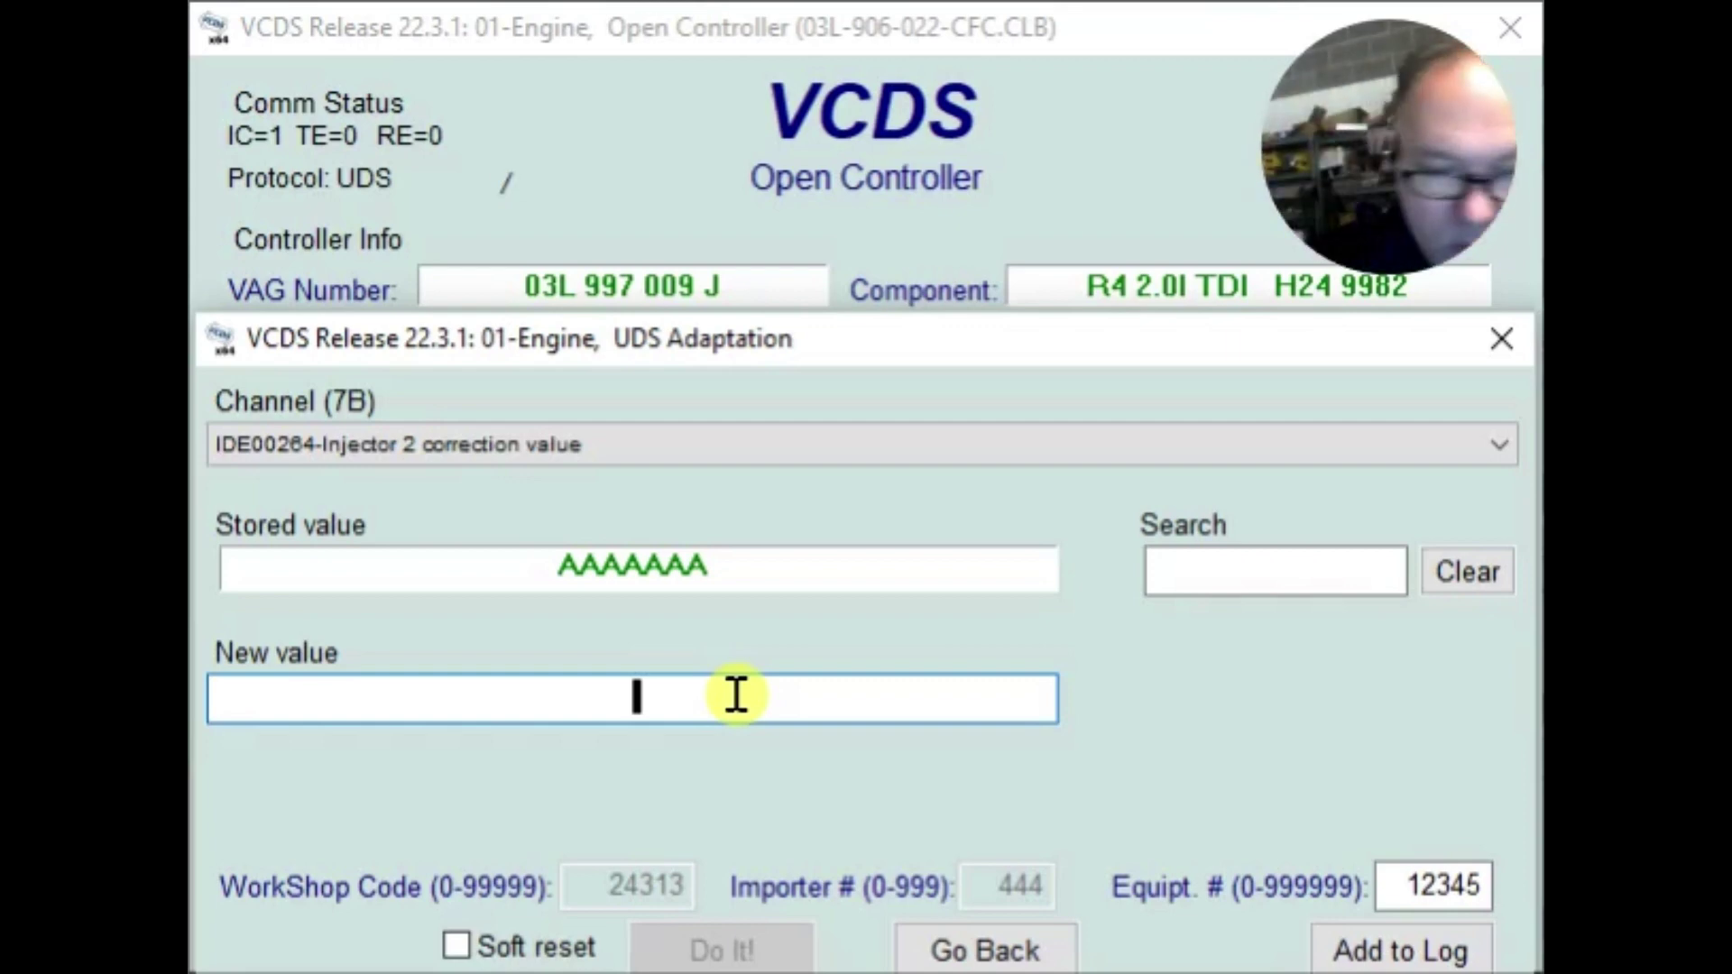
{"action": "type", "text": "7L"}
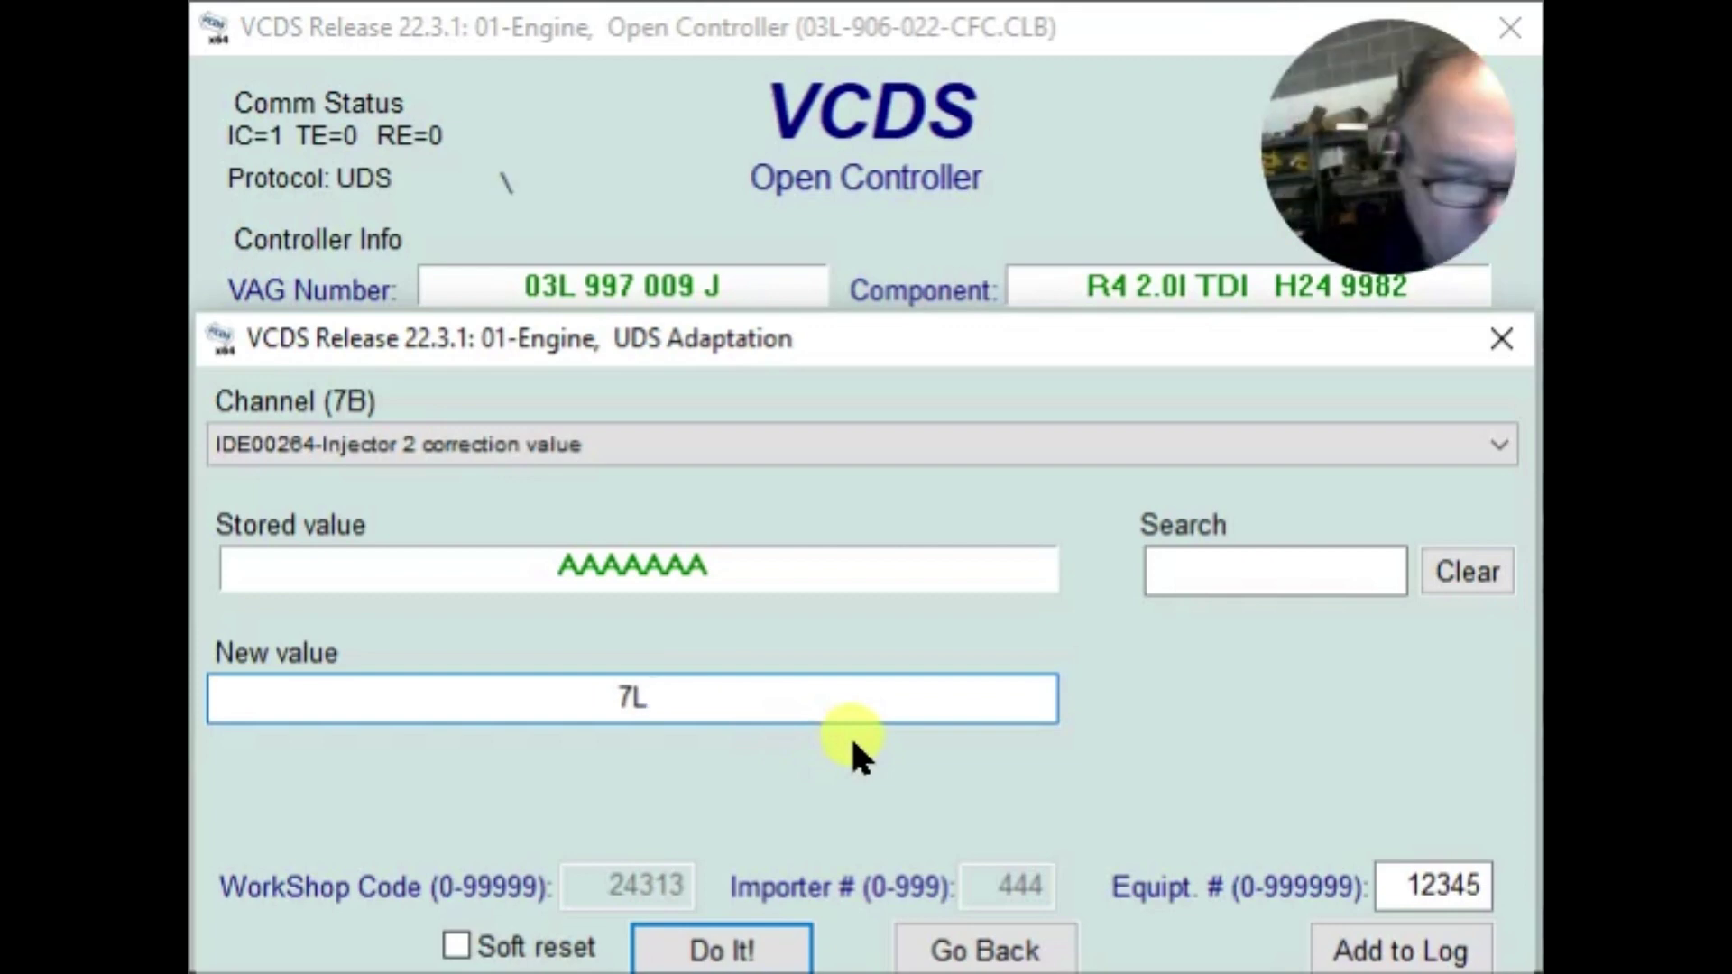
{"action": "type", "text": "RH"}
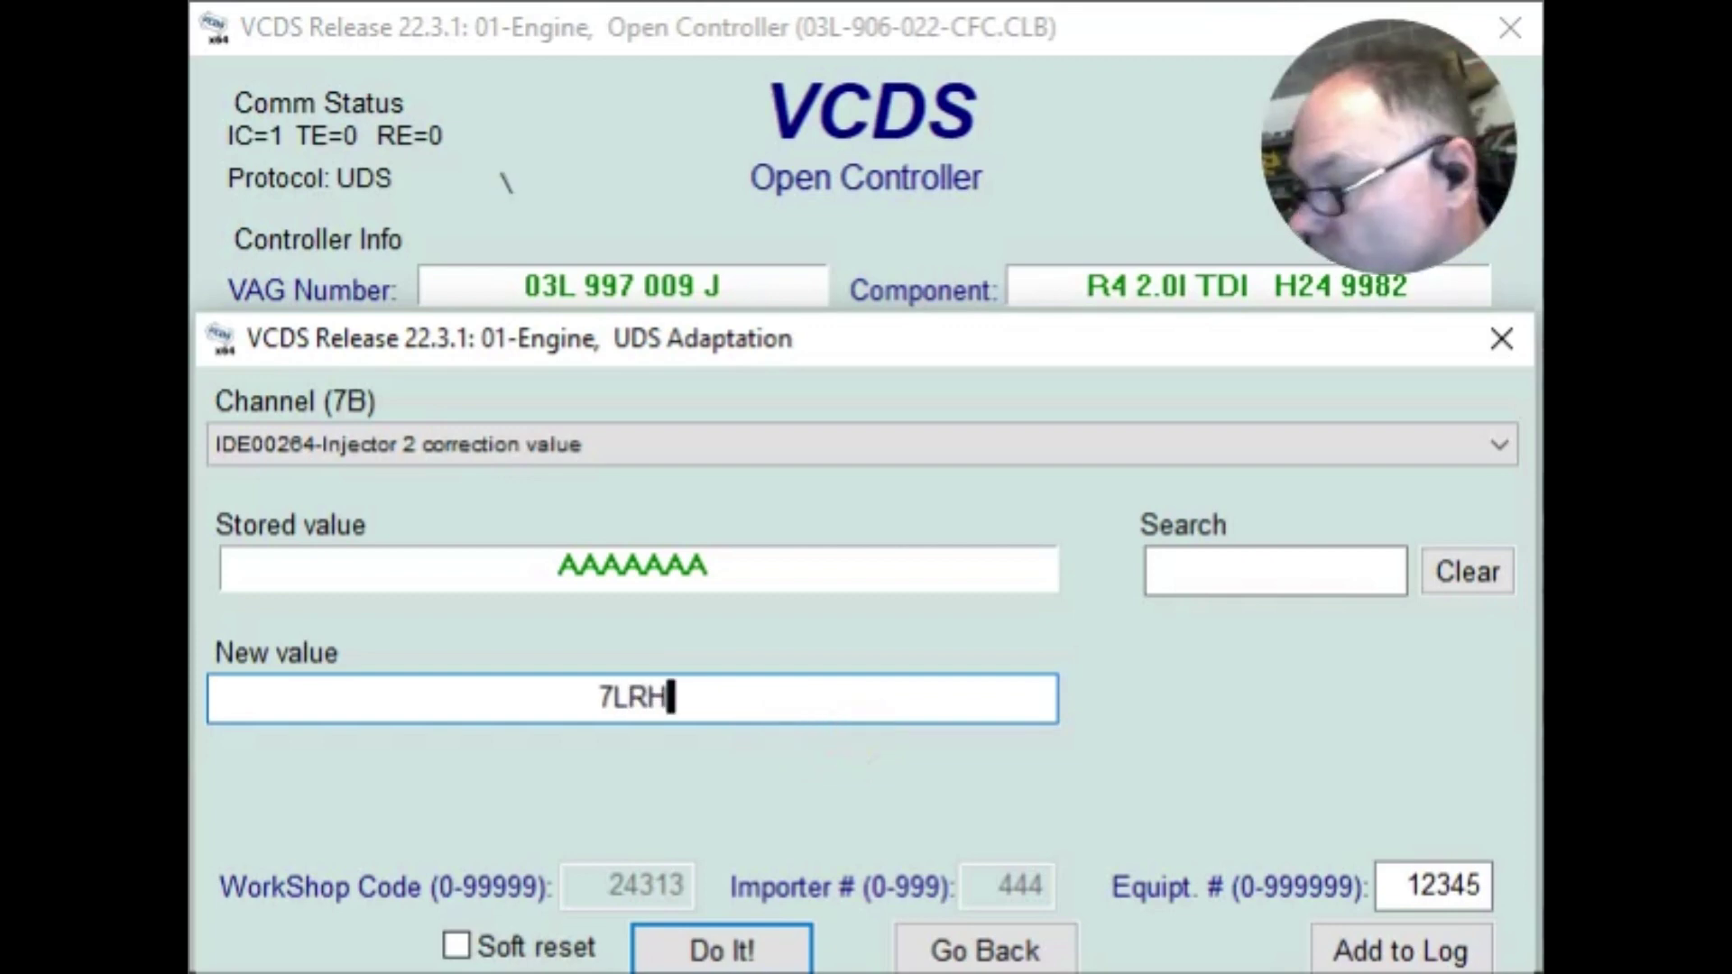
{"action": "type", "text": "2"}
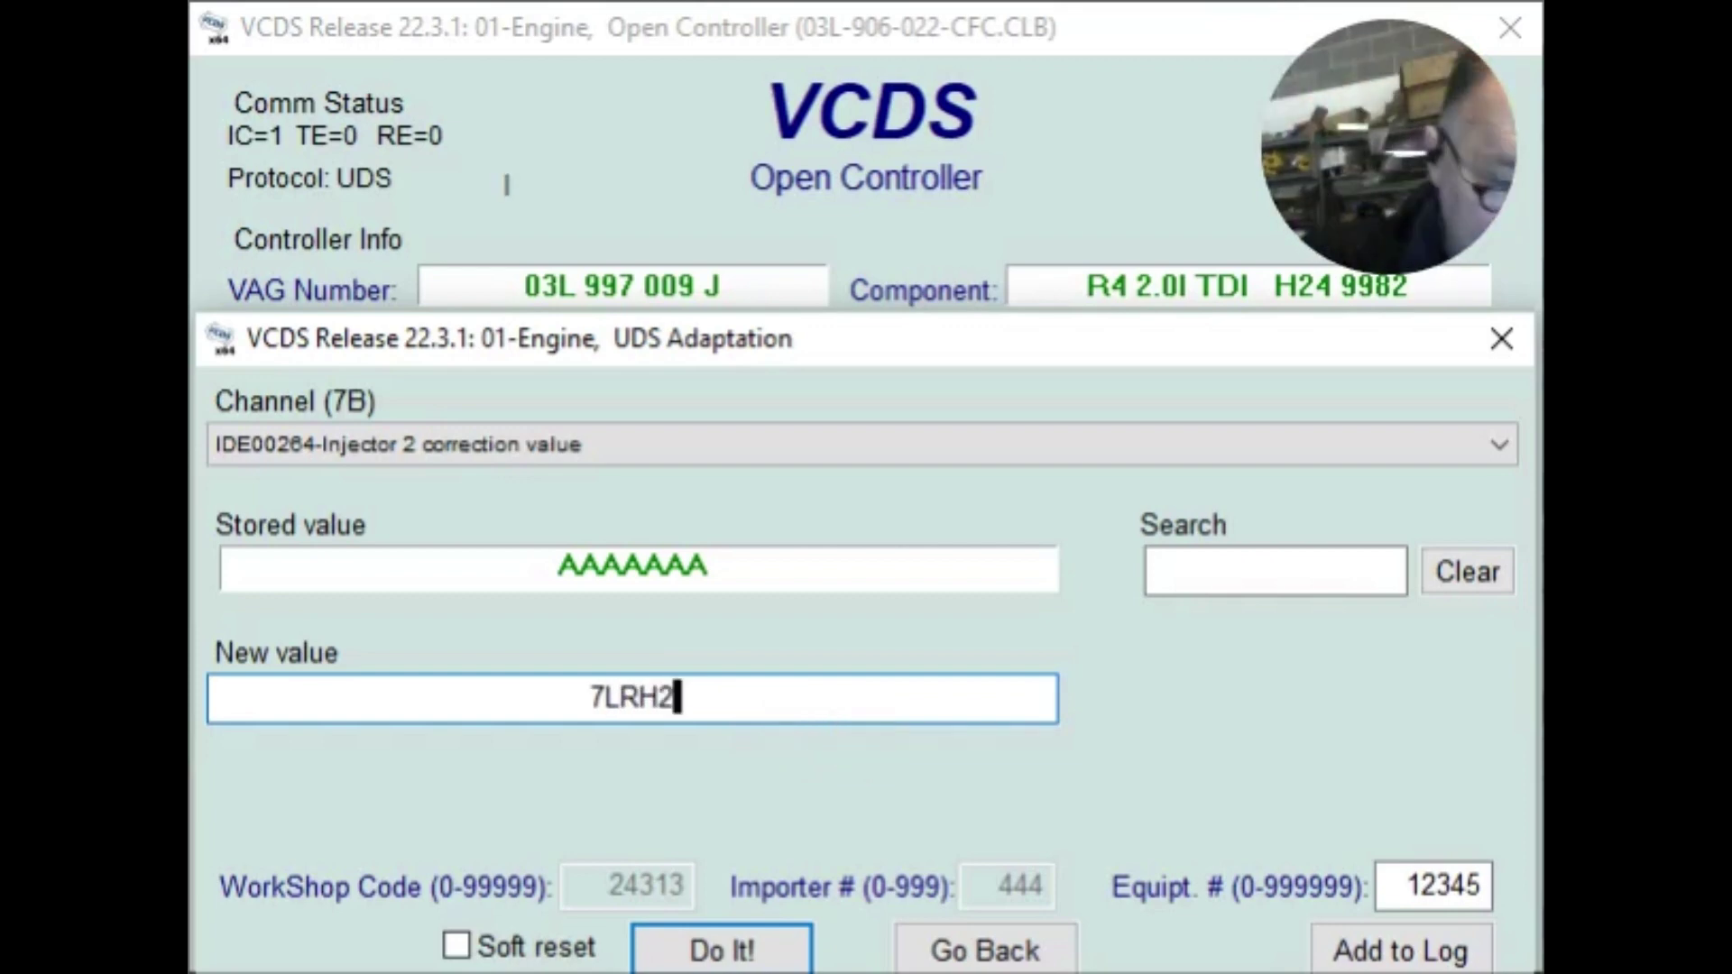
{"action": "type", "text": "51"}
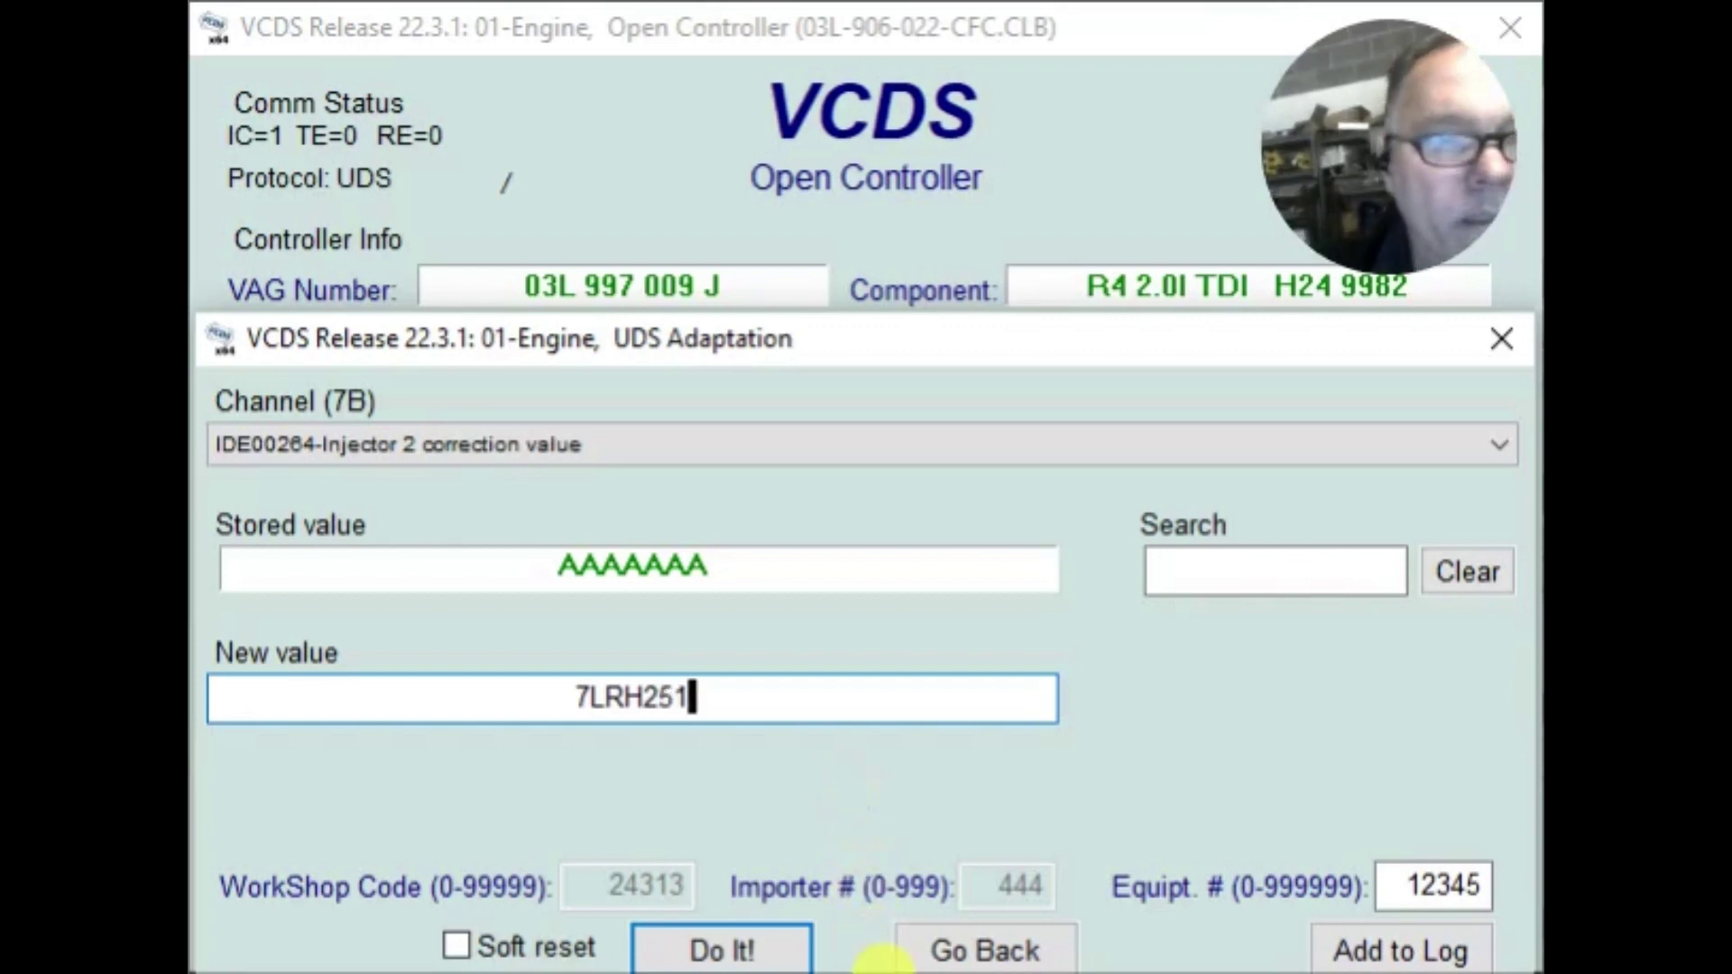
{"action": "left_click", "coordinate": [747, 952]}
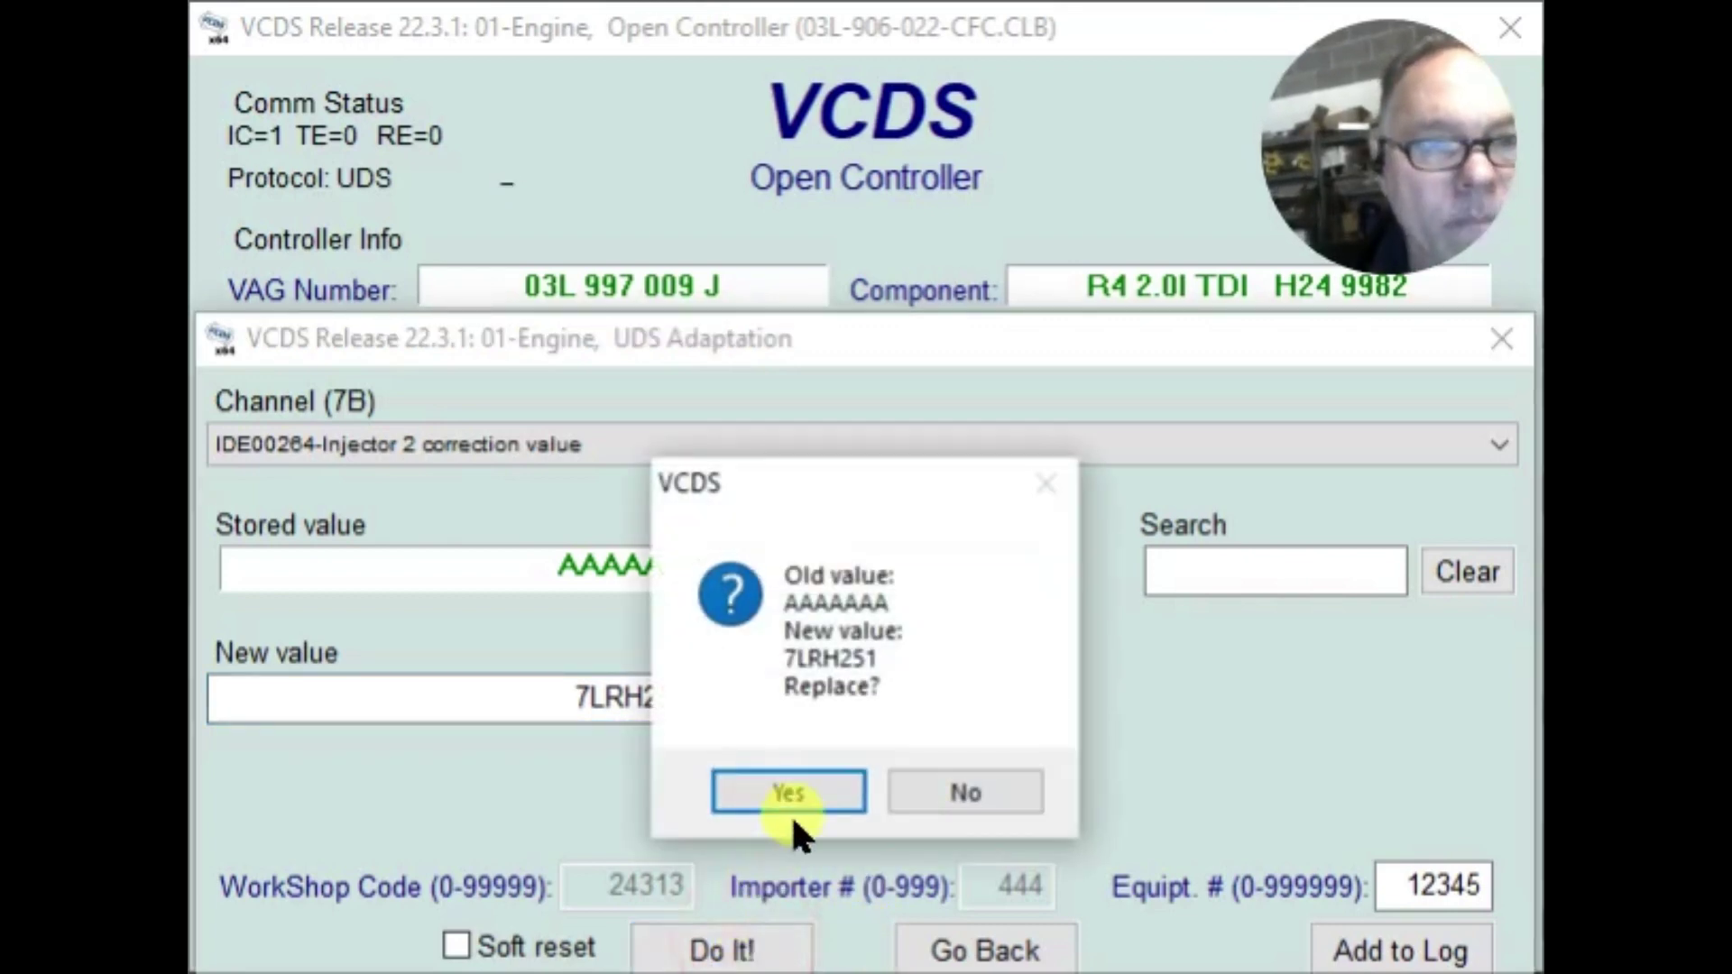
{"action": "left_click", "coordinate": [804, 794]}
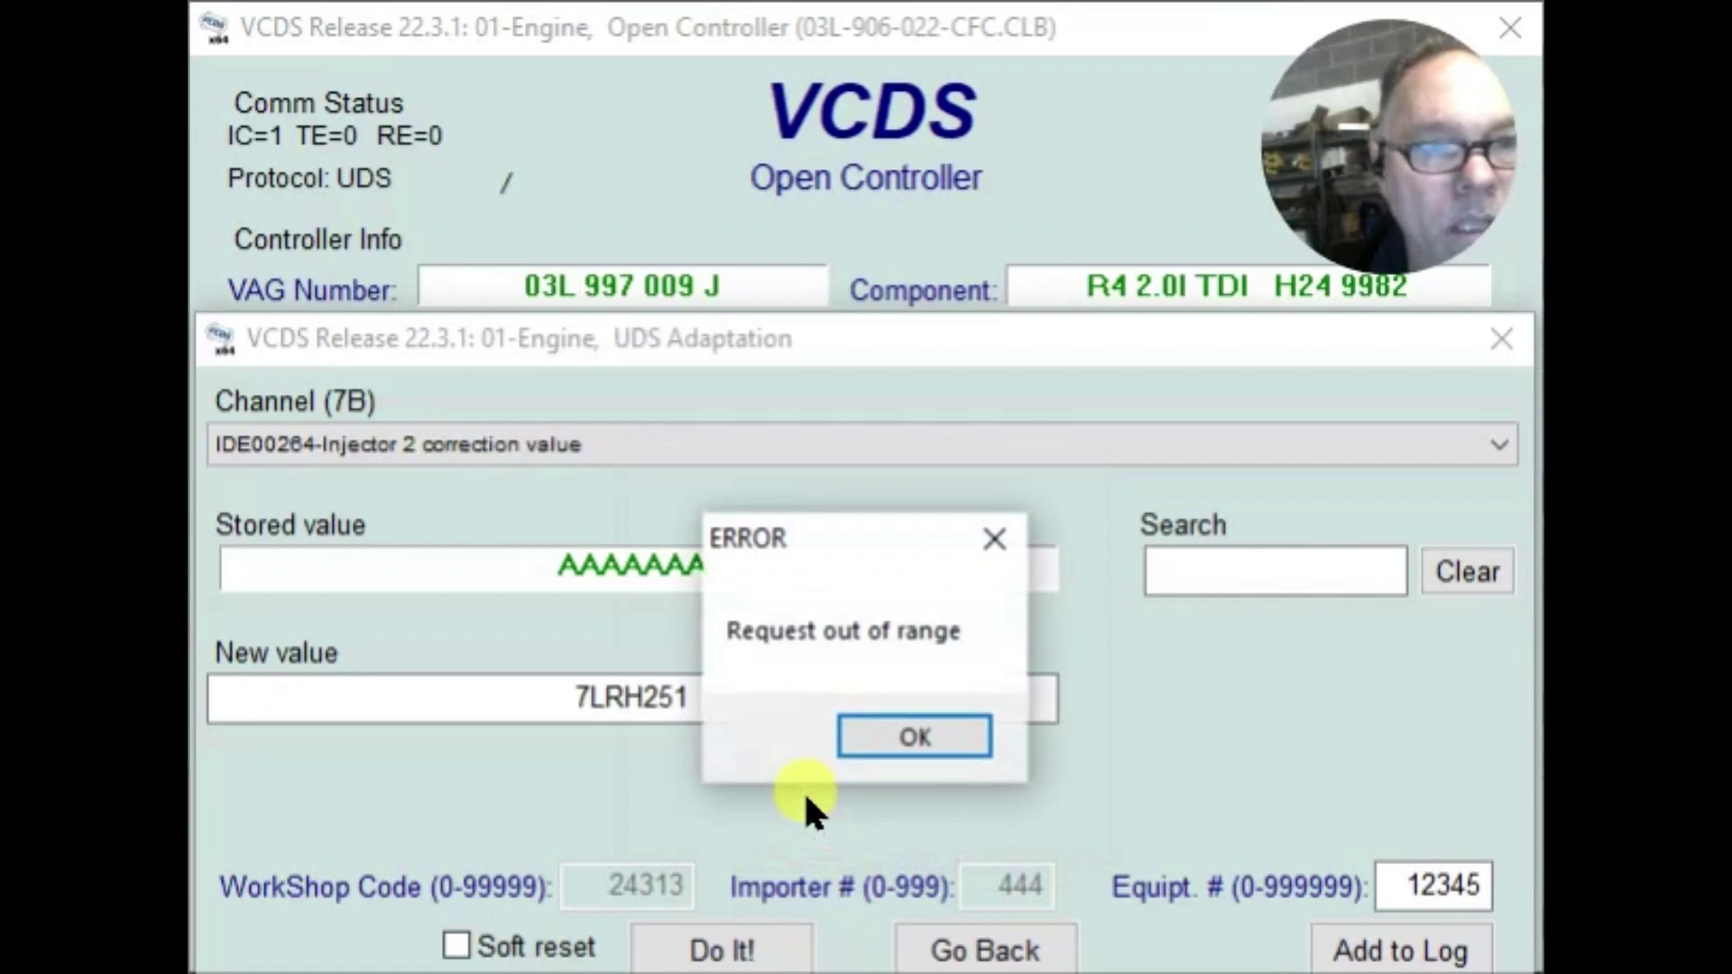
{"action": "left_click", "coordinate": [905, 740]}
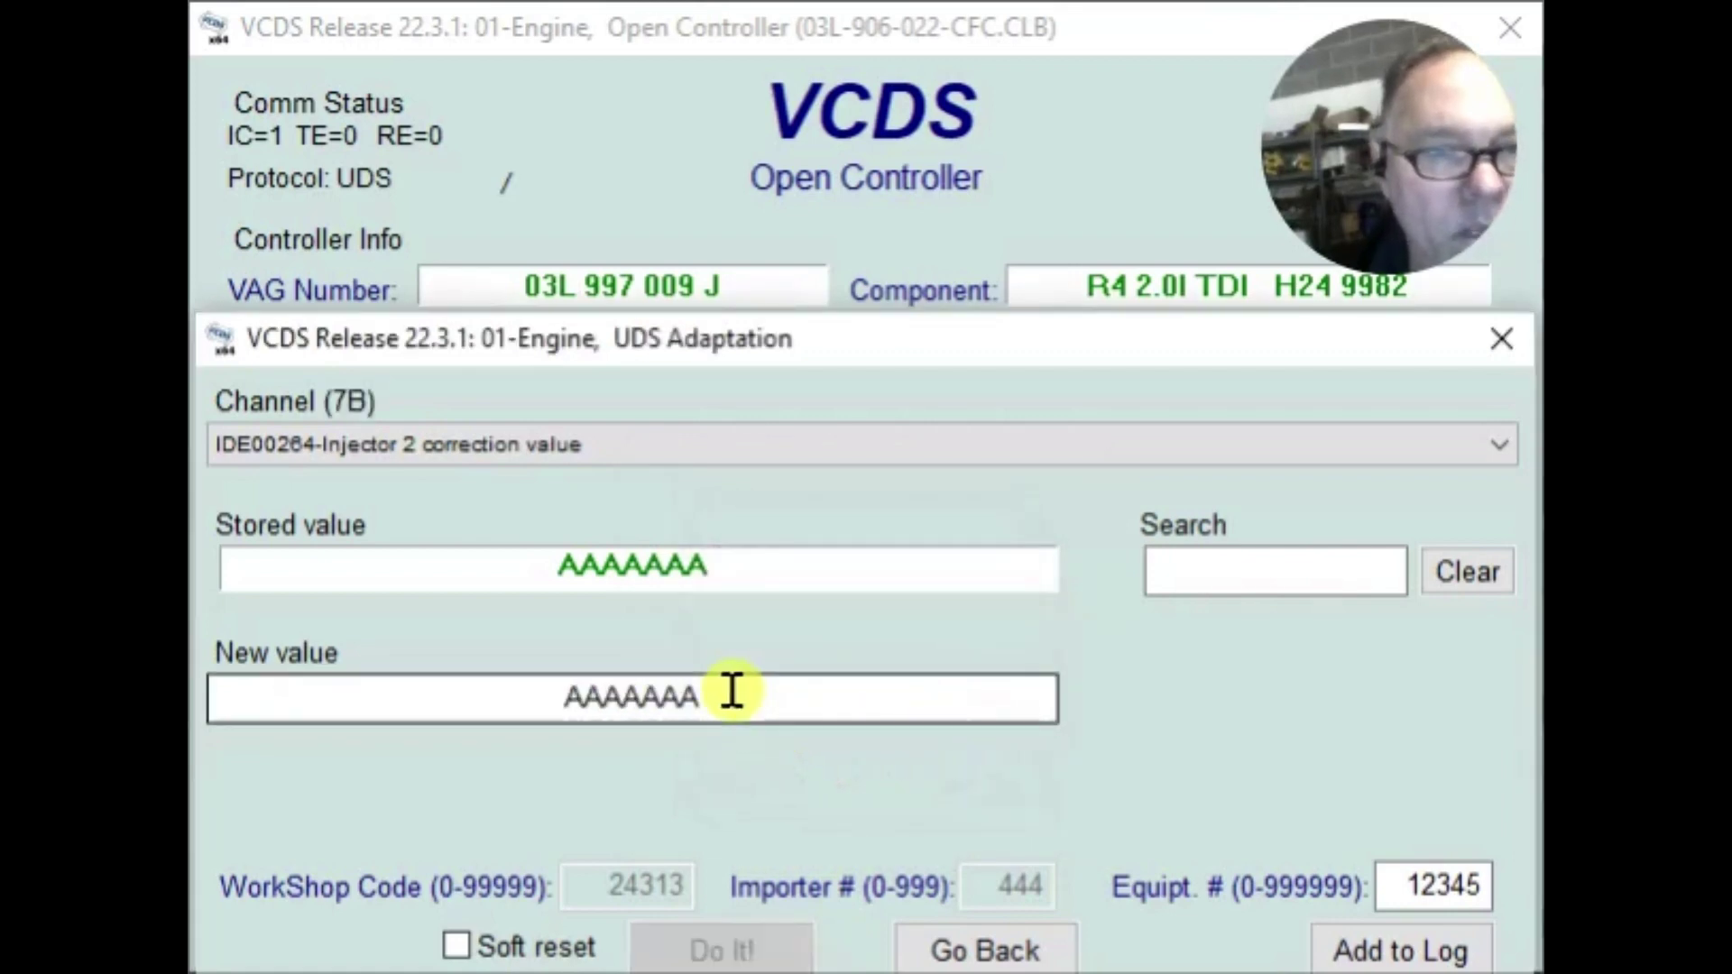
Replace the AAAAAAA placeholder with 7IRHZ51 as the Injector 2 correction code and confirm acceptance
{"action": "left_click", "coordinate": [732, 691]}
{"action": "key", "text": "BackSpace"}
{"action": "key", "text": "BackSpace"}
{"action": "key", "text": "BackSpace"}
{"action": "key", "text": "BackSpace"}
{"action": "key", "text": "BackSpace"}
{"action": "key", "text": "BackSpace"}
{"action": "key", "text": "BackSpace"}
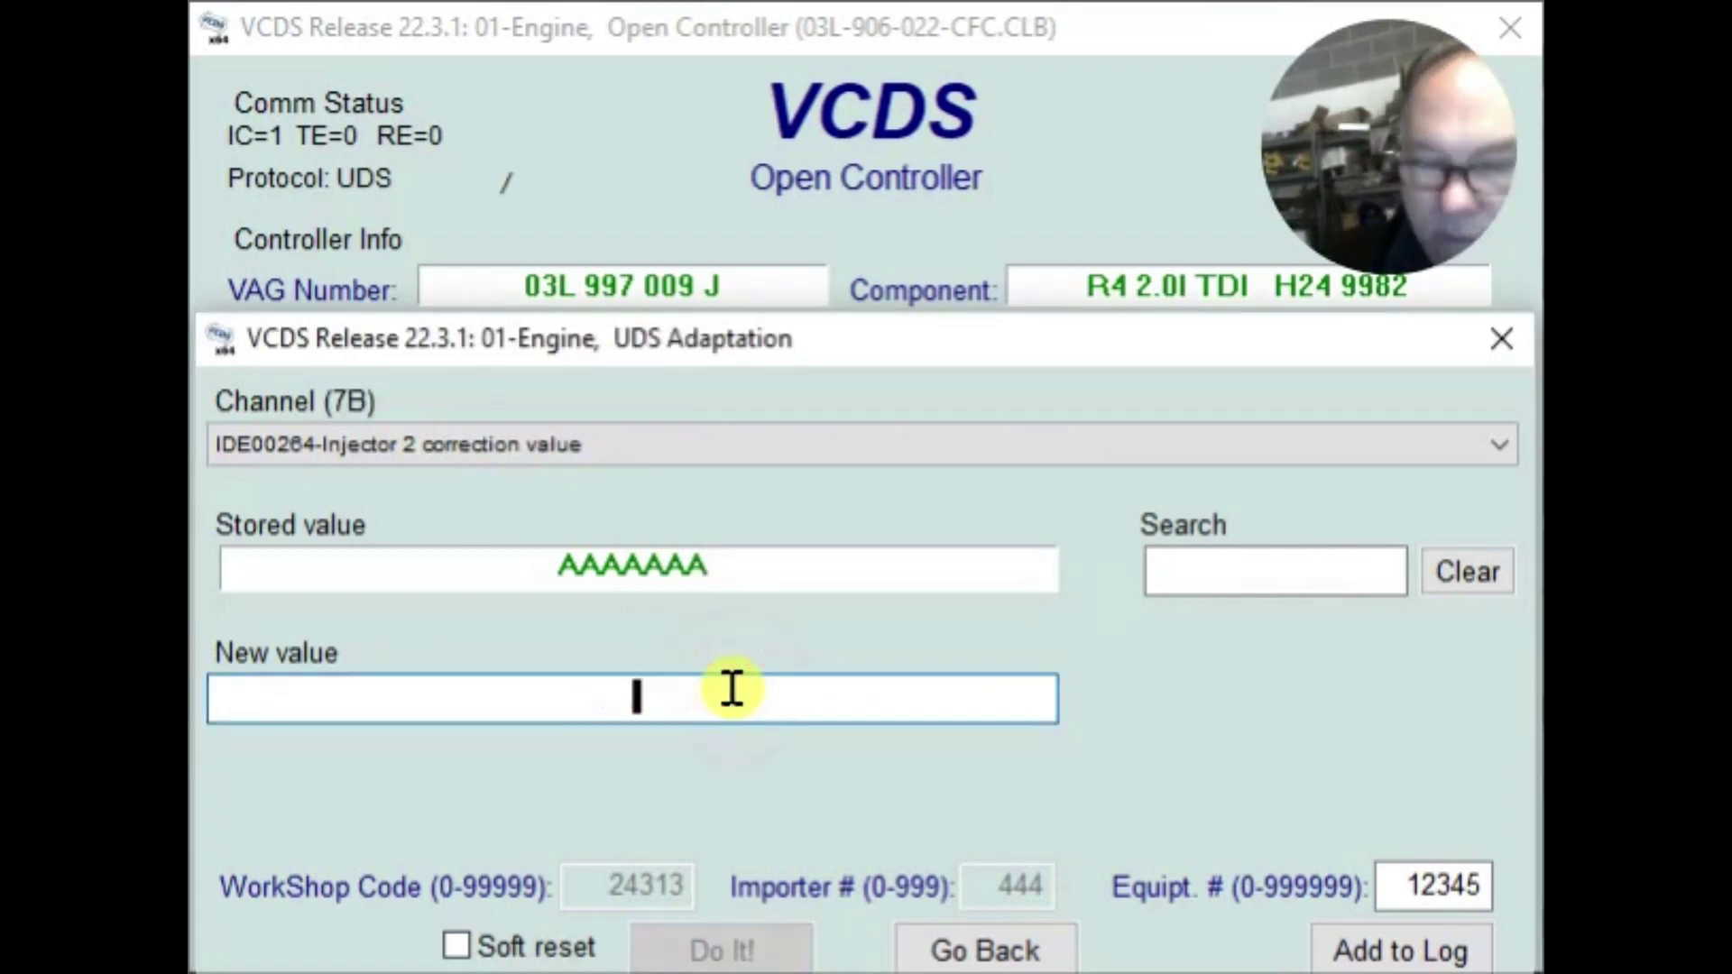
{"action": "type", "text": "7I"}
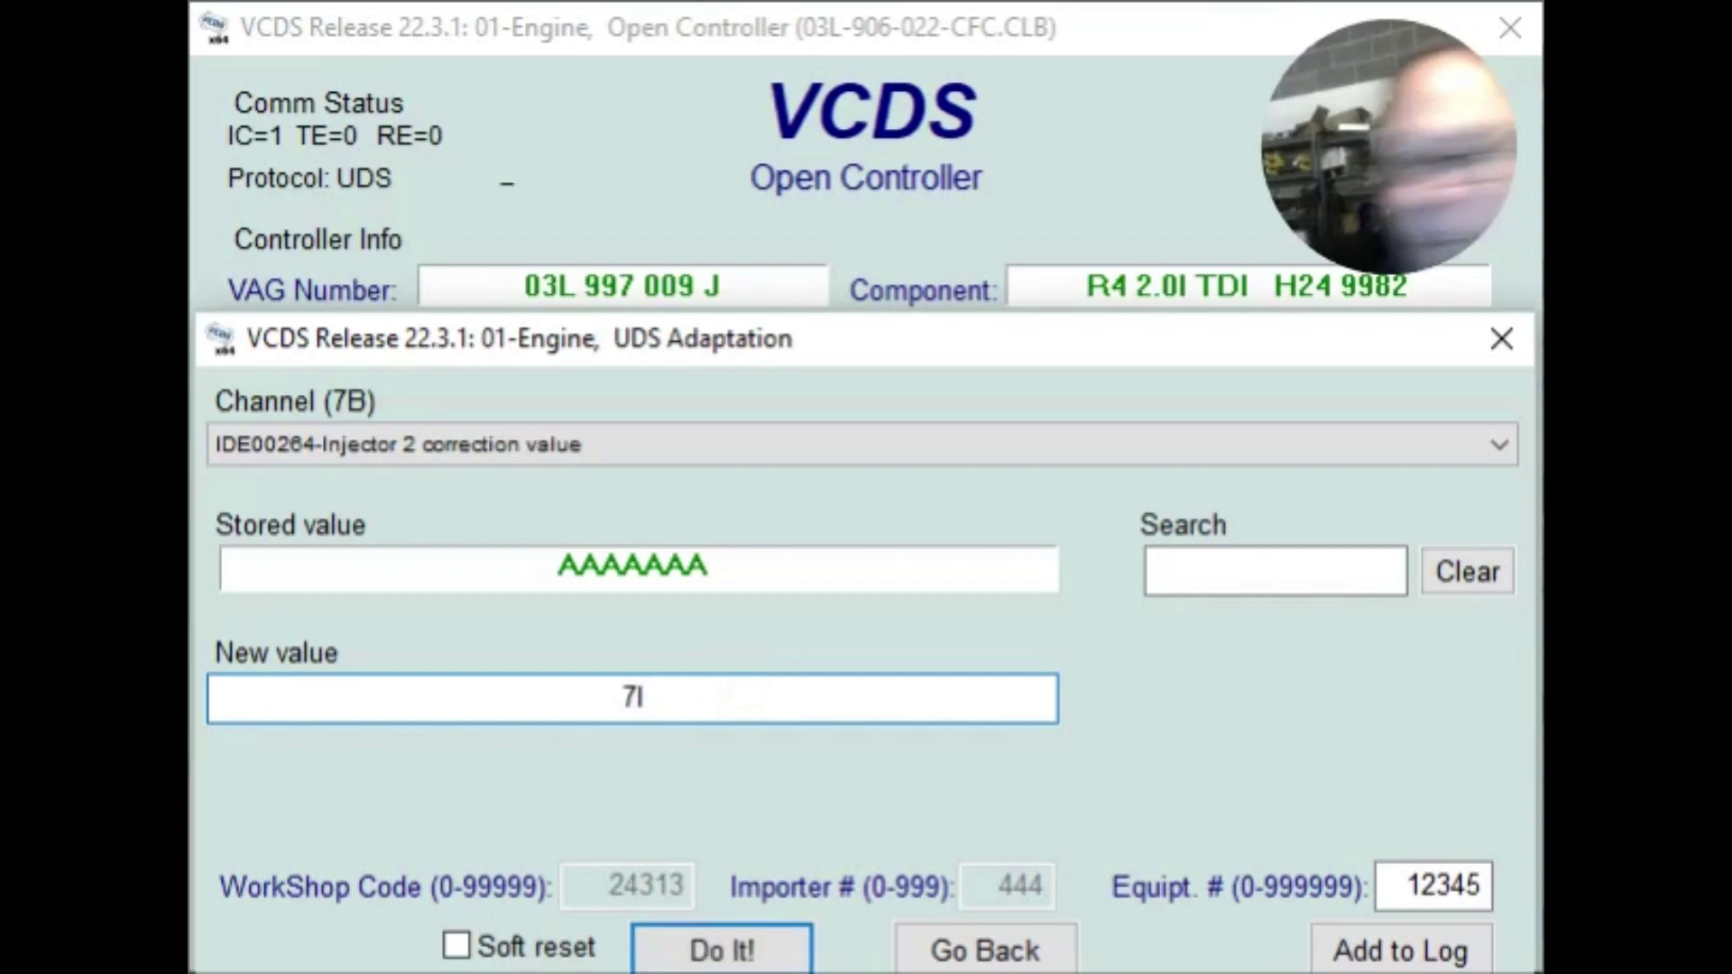
{"action": "type", "text": "RH"}
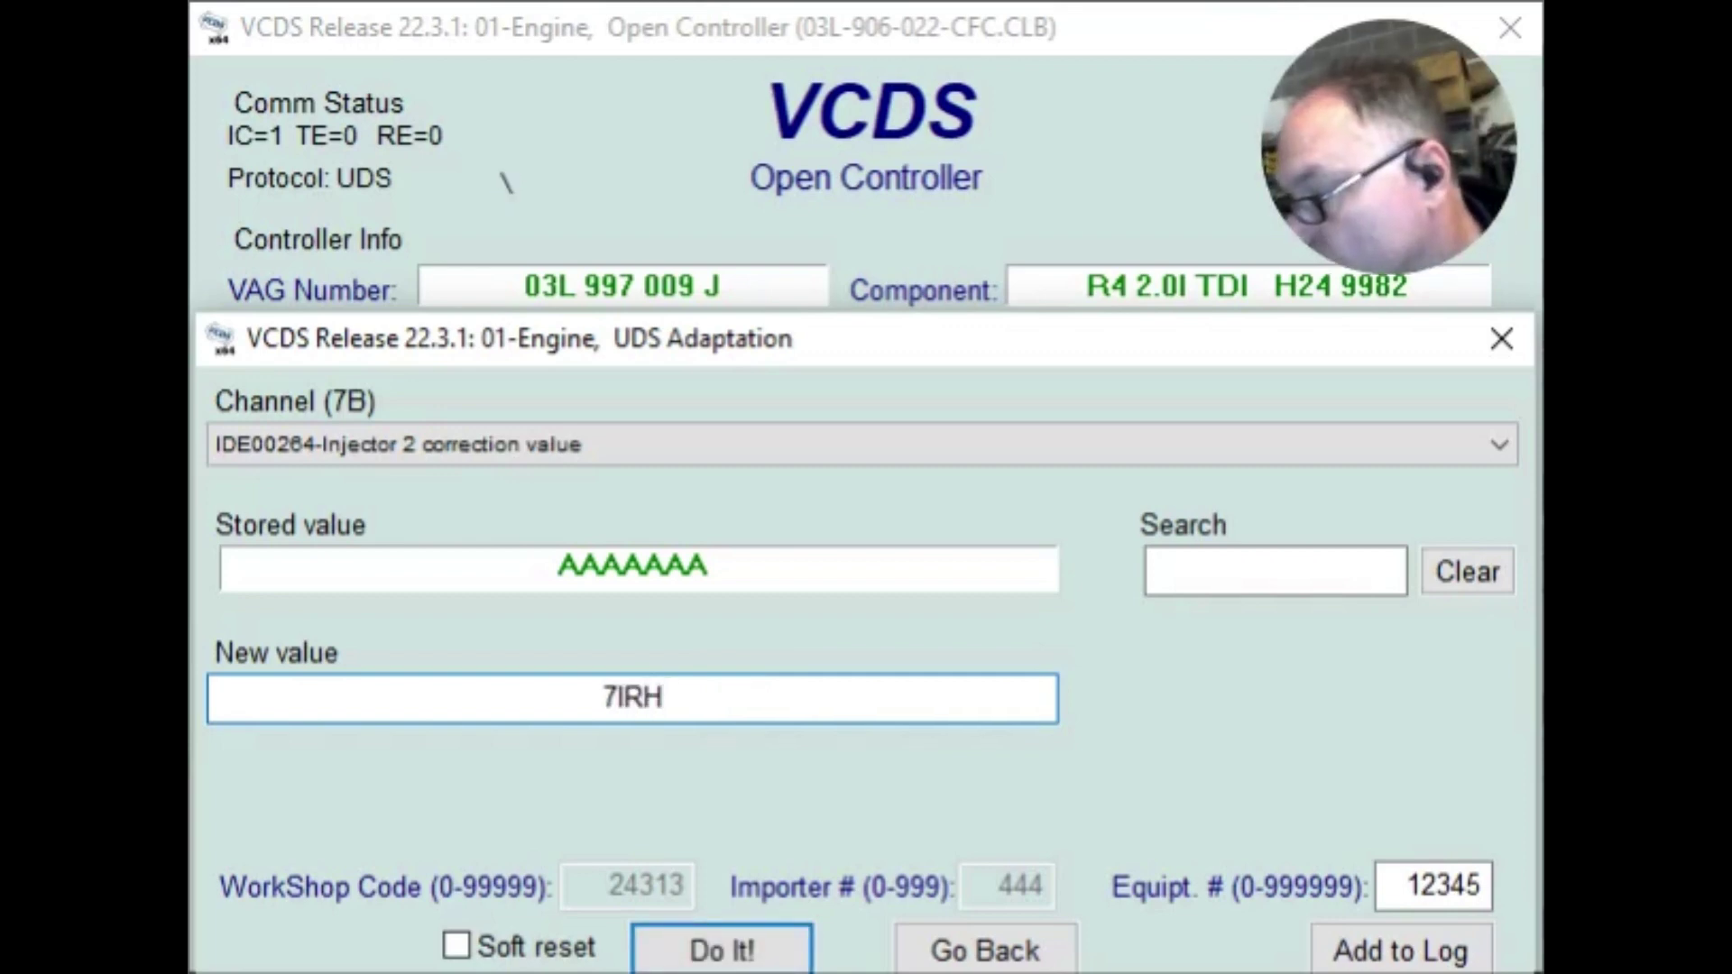
{"action": "type", "text": "Z51"}
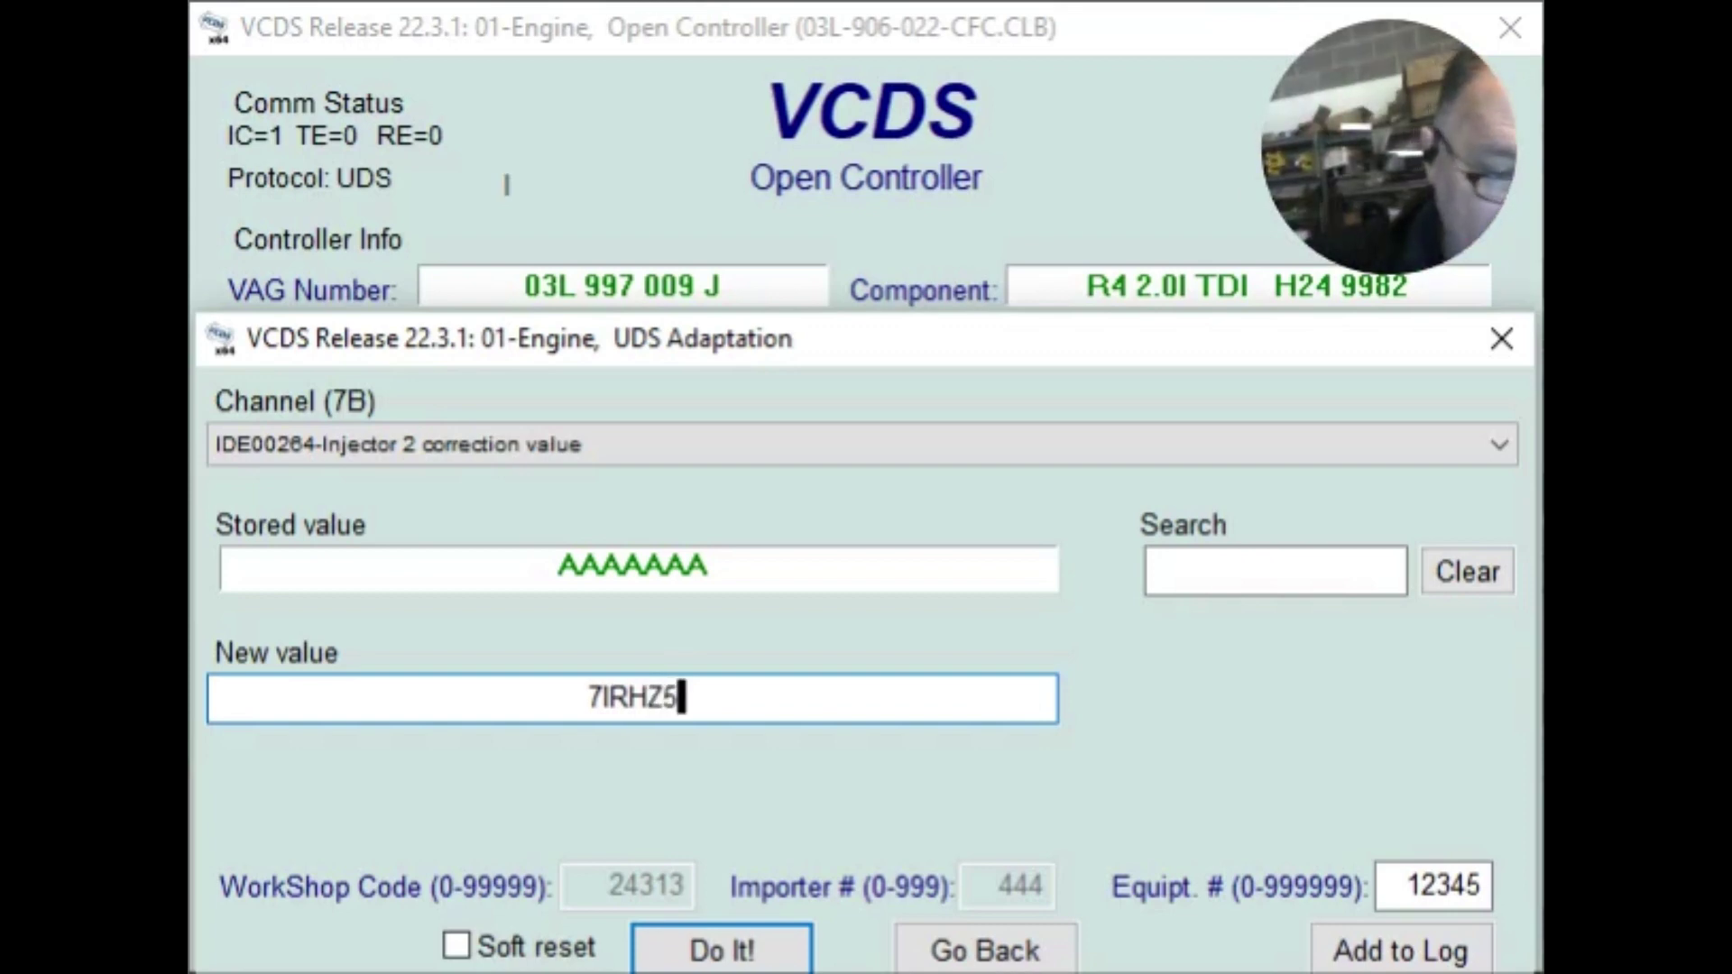
{"action": "left_click", "coordinate": [720, 943]}
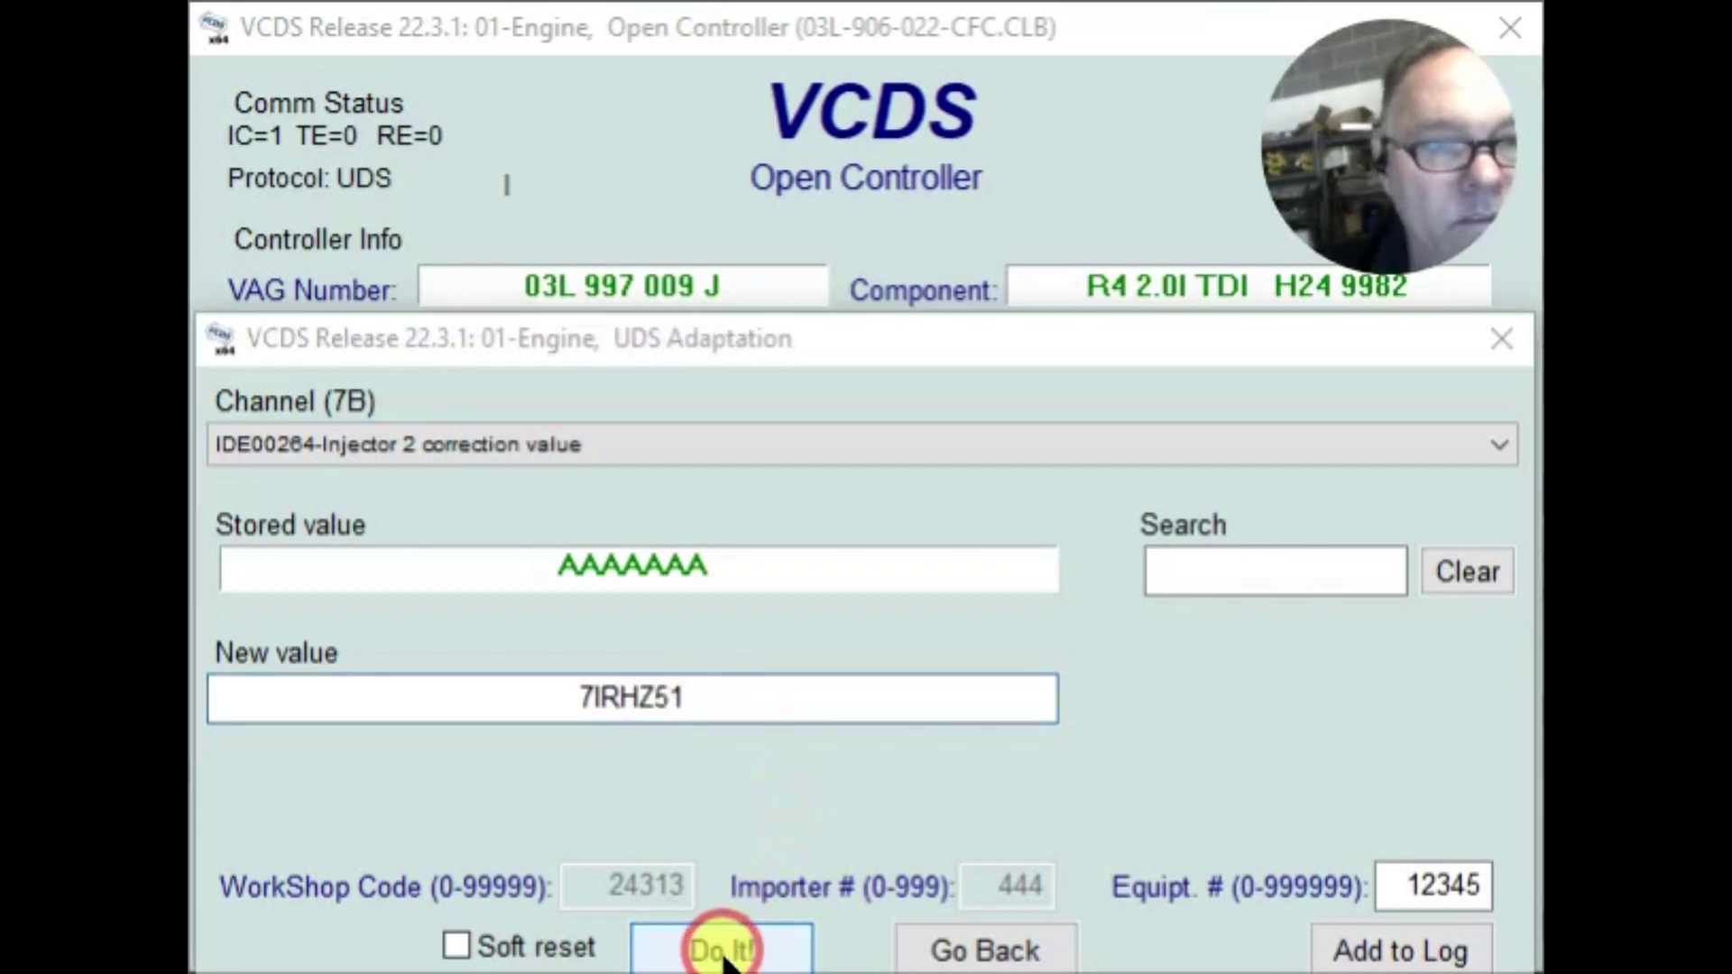
{"action": "left_click", "coordinate": [787, 794]}
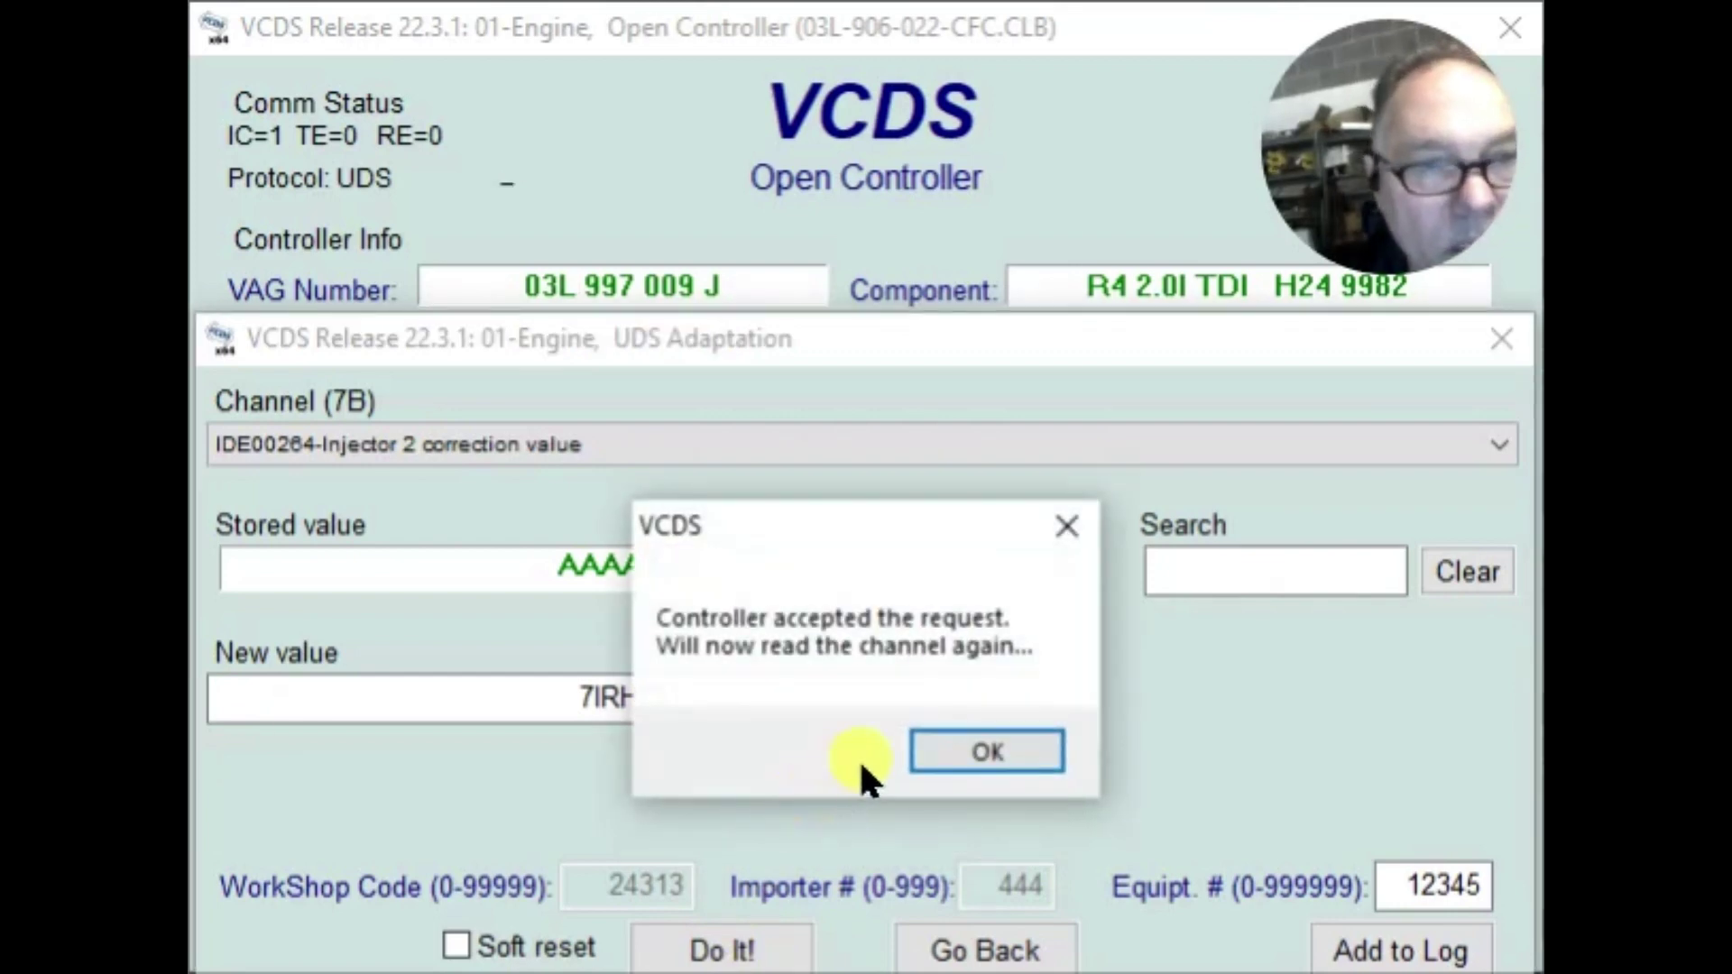
{"action": "left_click", "coordinate": [953, 752]}
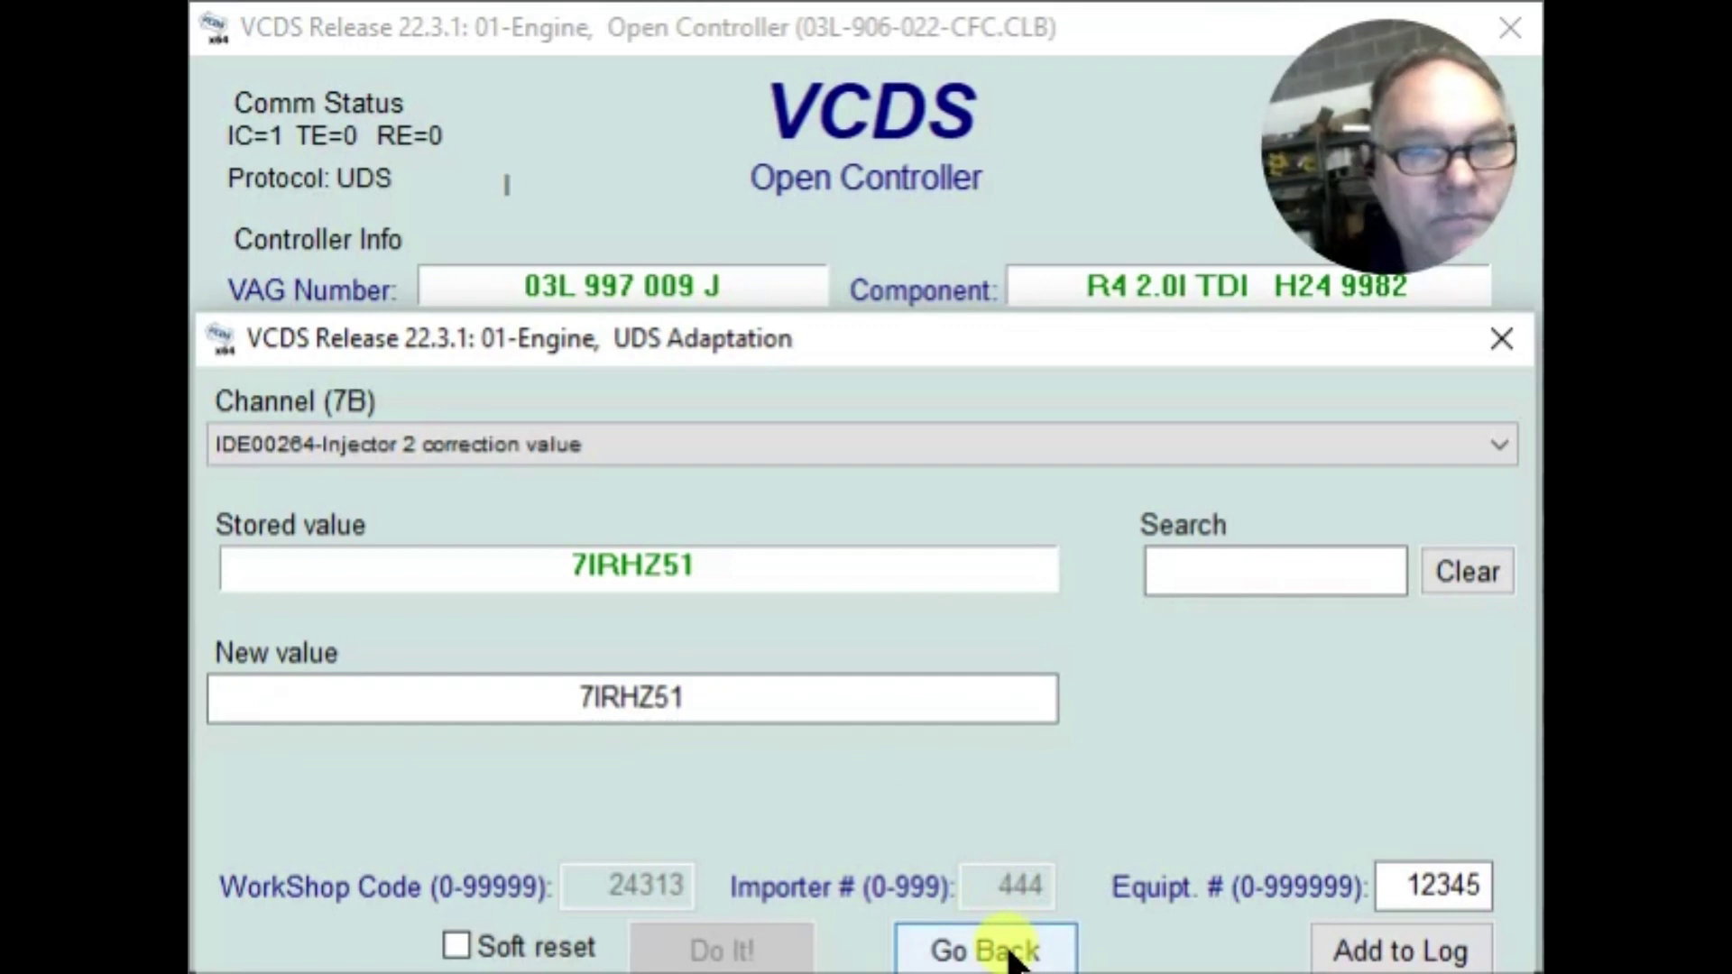
Resubmit 7IRHZ51 as the Injector 2 correction code and acknowledge the controller's acceptance
{"action": "left_click", "coordinate": [1128, 444]}
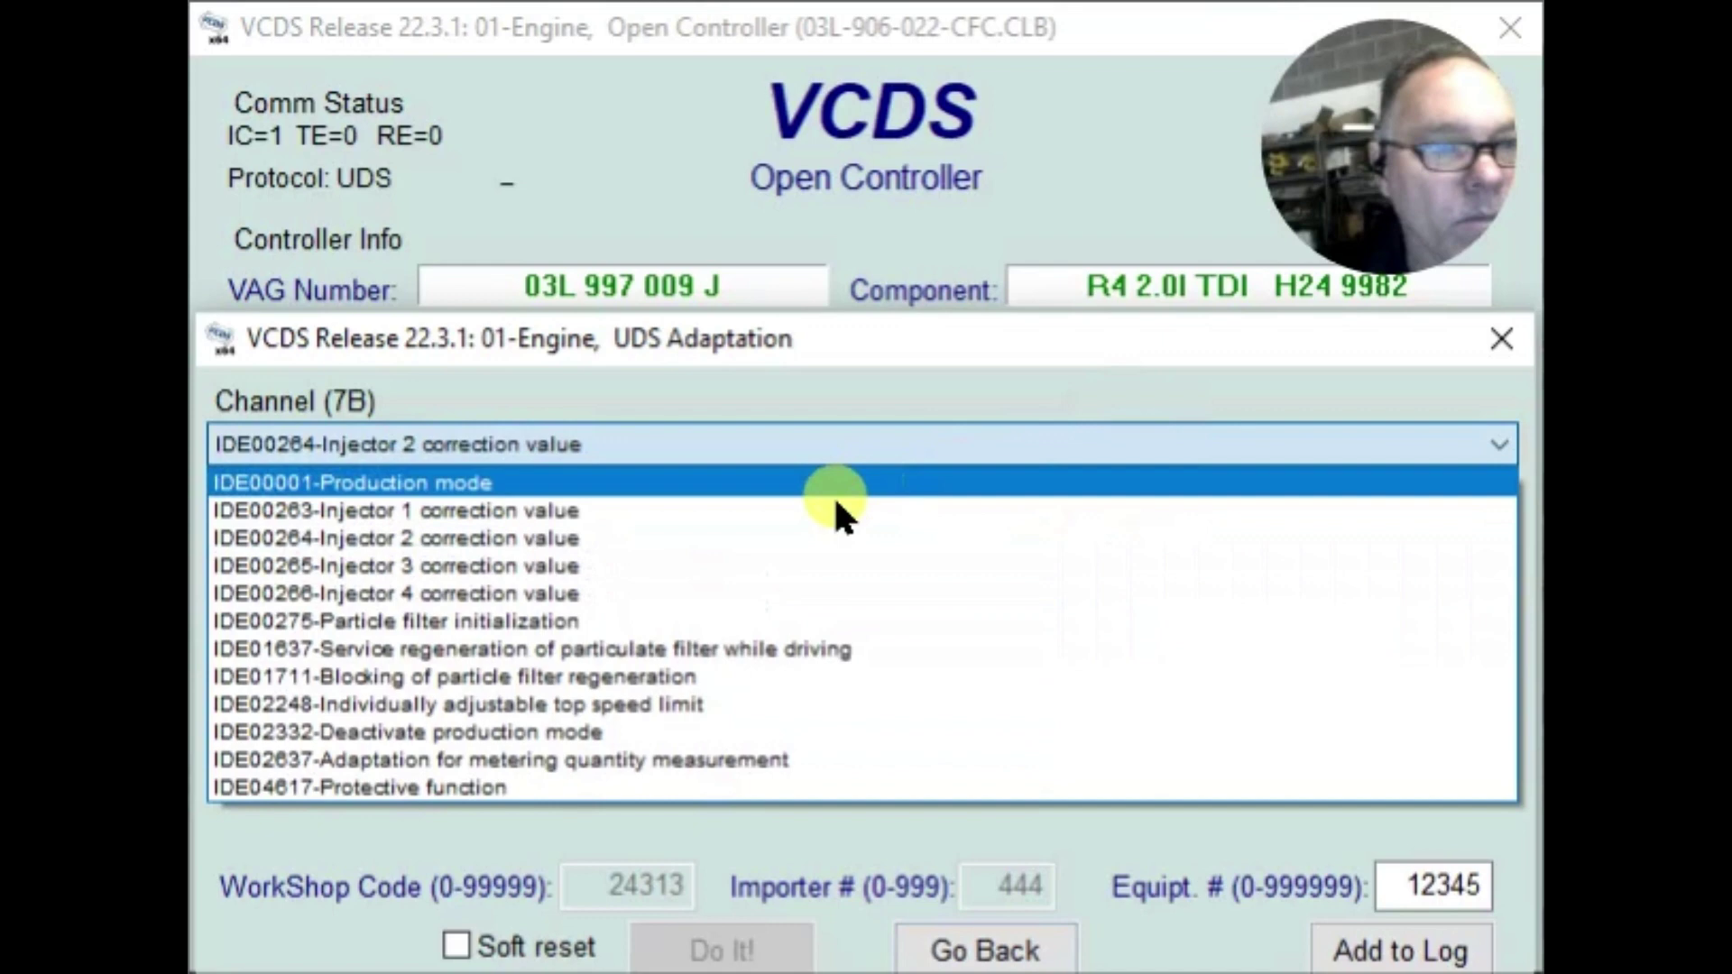
{"action": "left_click", "coordinate": [654, 567]}
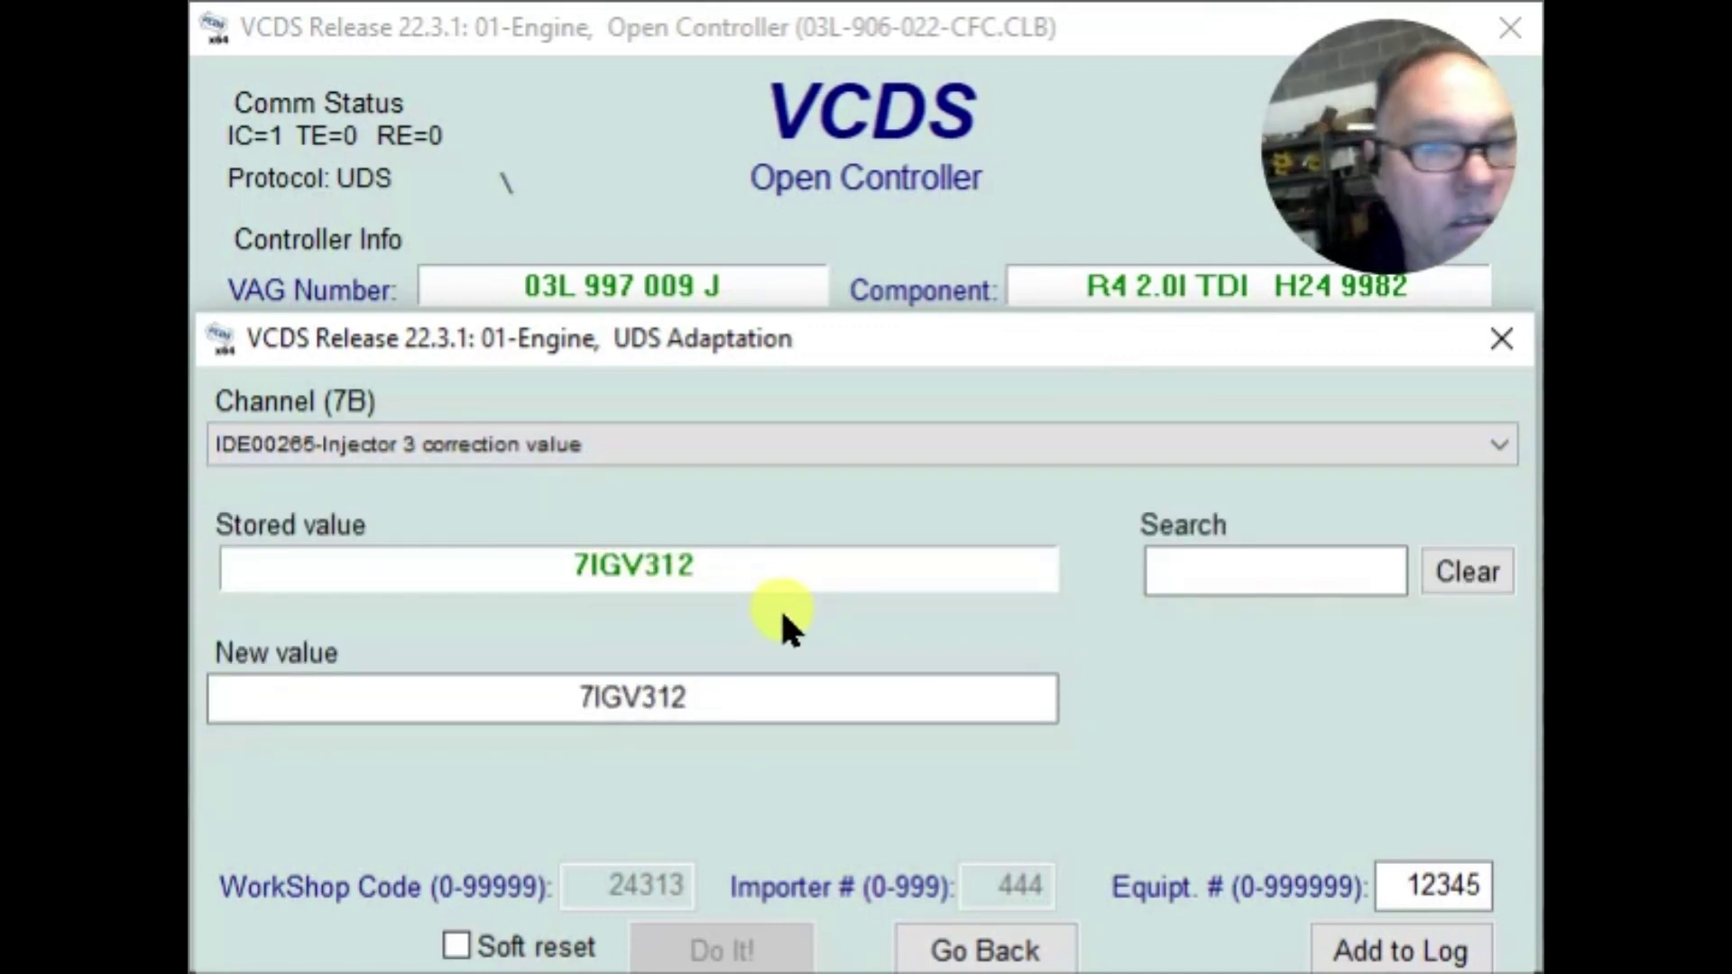
{"action": "key", "text": "Up"}
{"action": "key", "text": "Tab"}
{"action": "type", "text": "7IRH"}
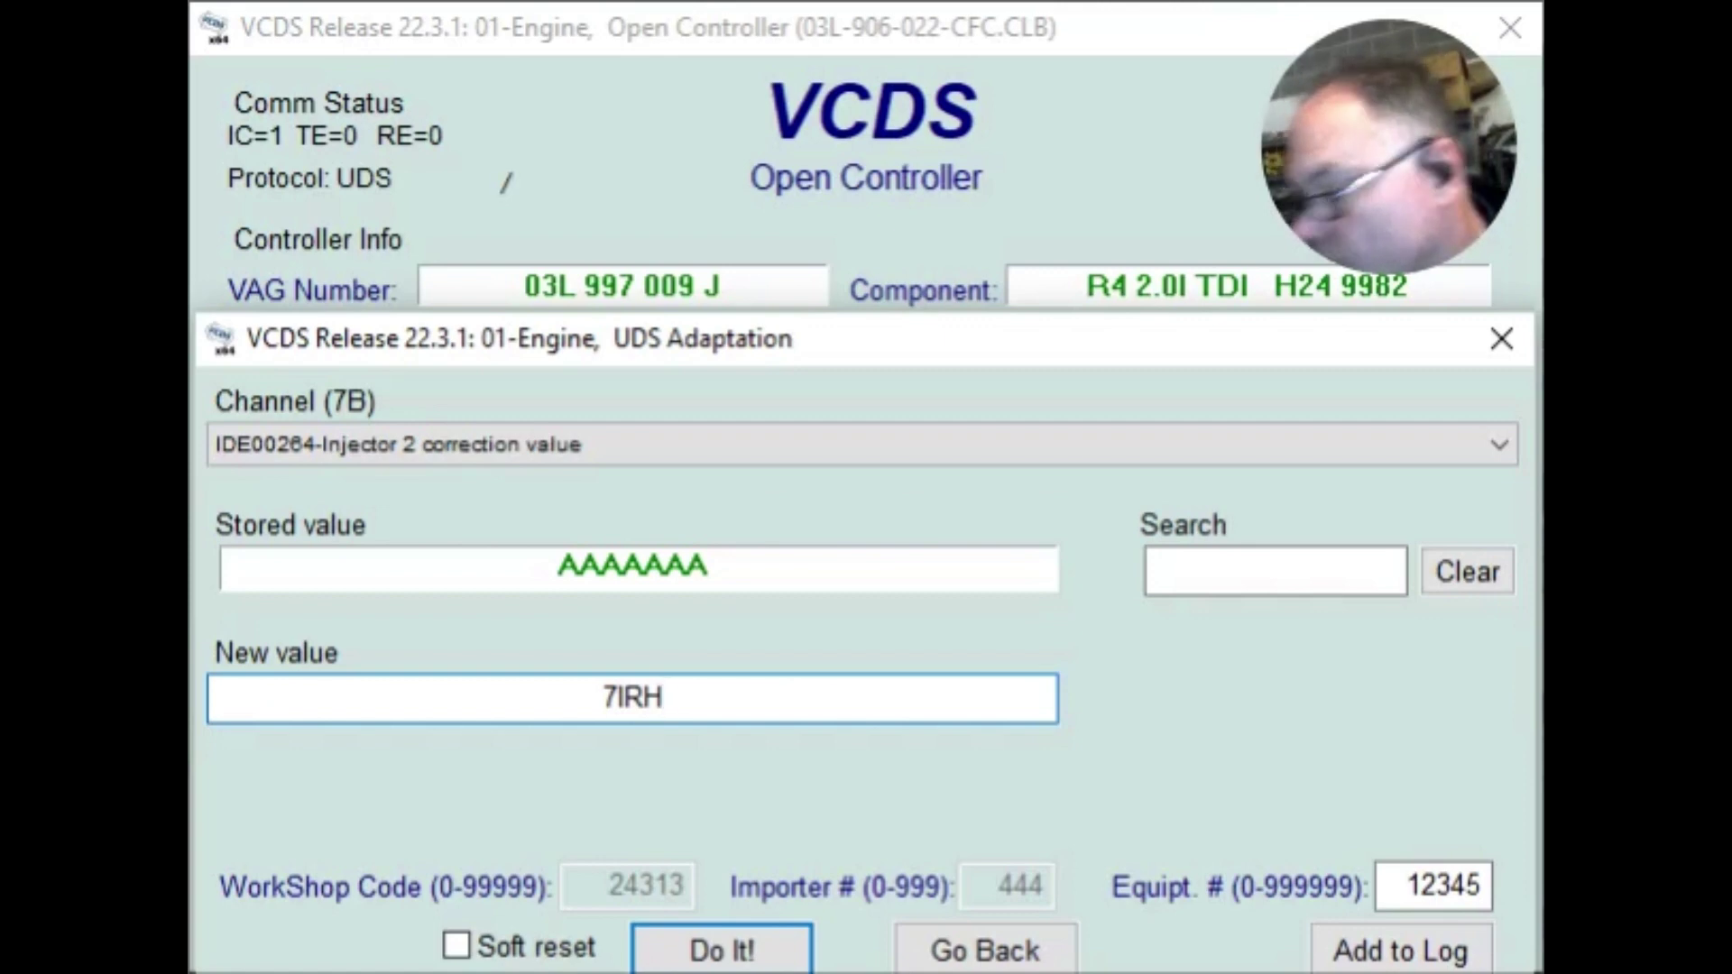
{"action": "type", "text": "Z51"}
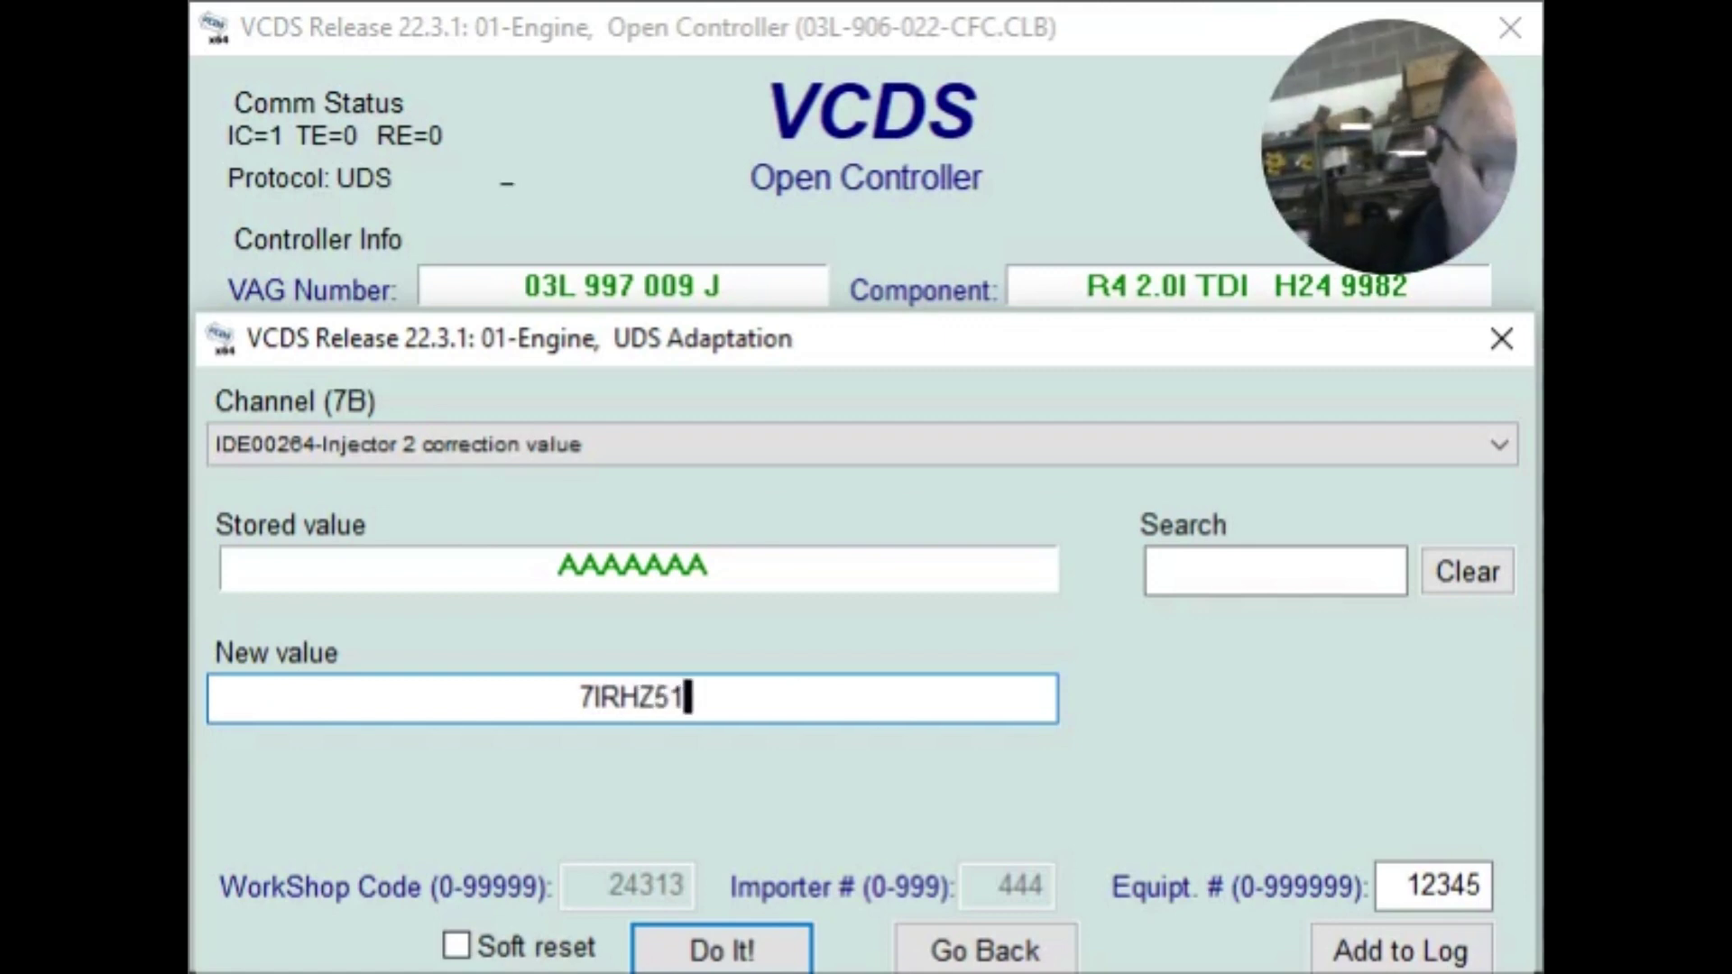
{"action": "left_click", "coordinate": [717, 948]}
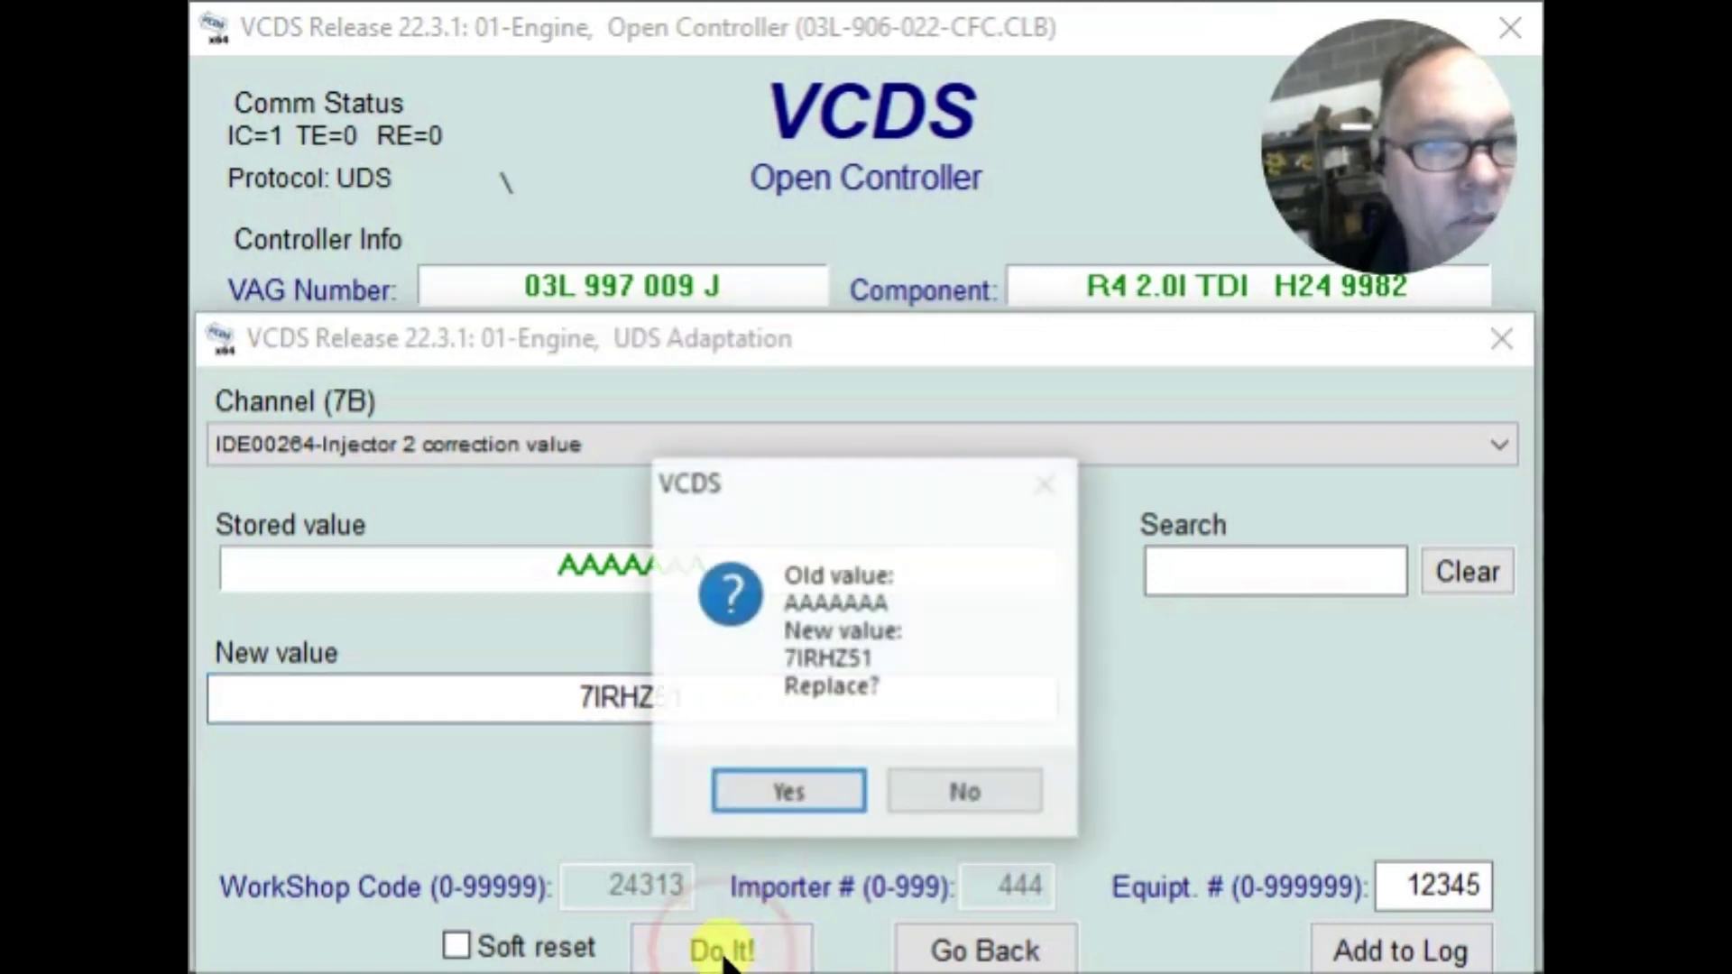
{"action": "left_click", "coordinate": [786, 801]}
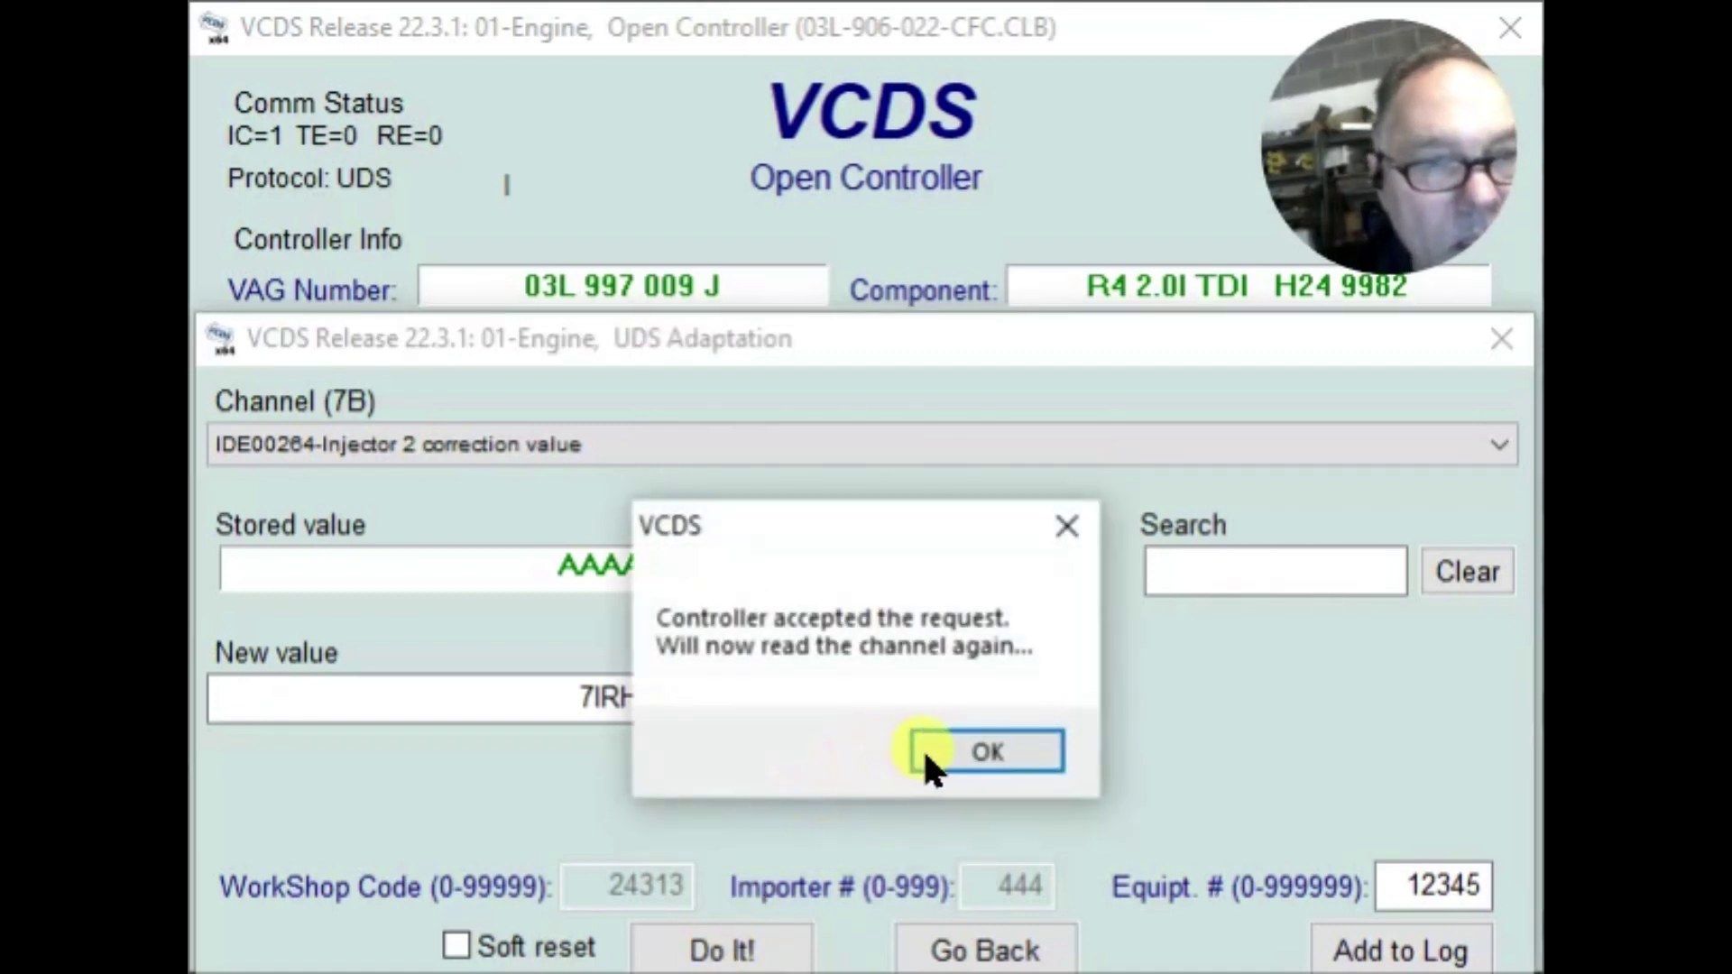
{"action": "left_click", "coordinate": [958, 766]}
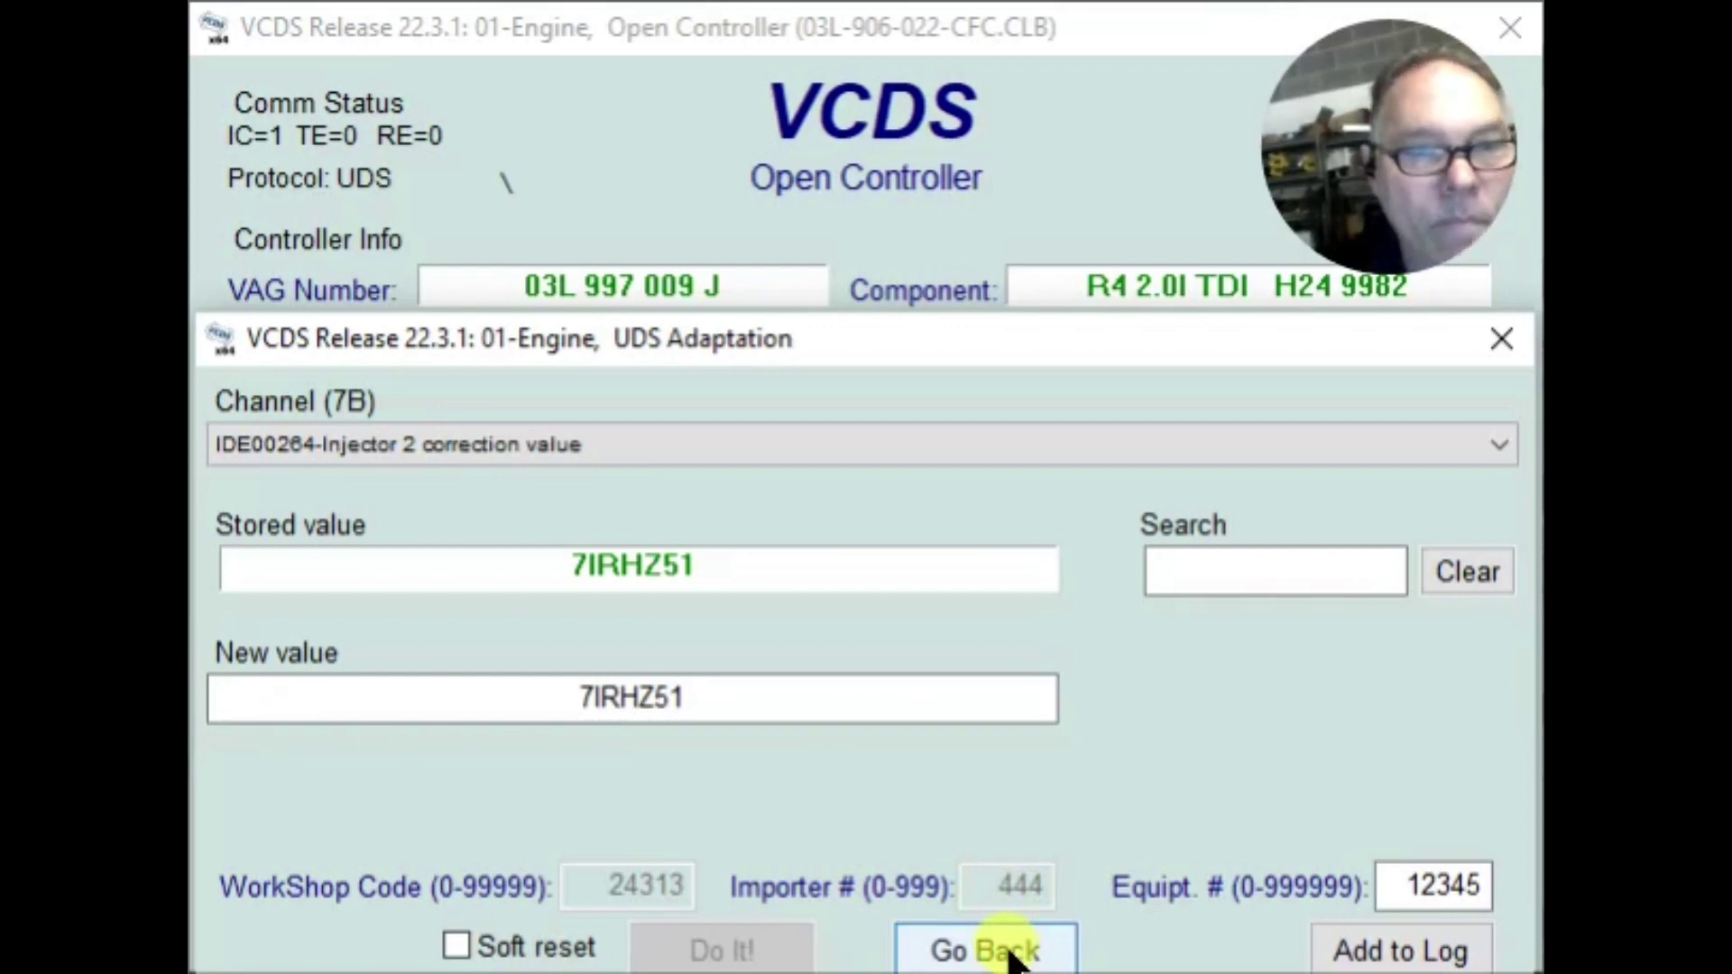
Switch to the IDE00265-Injector 3 correction value channel and clear its new-value entry
{"action": "left_click", "coordinate": [1129, 443]}
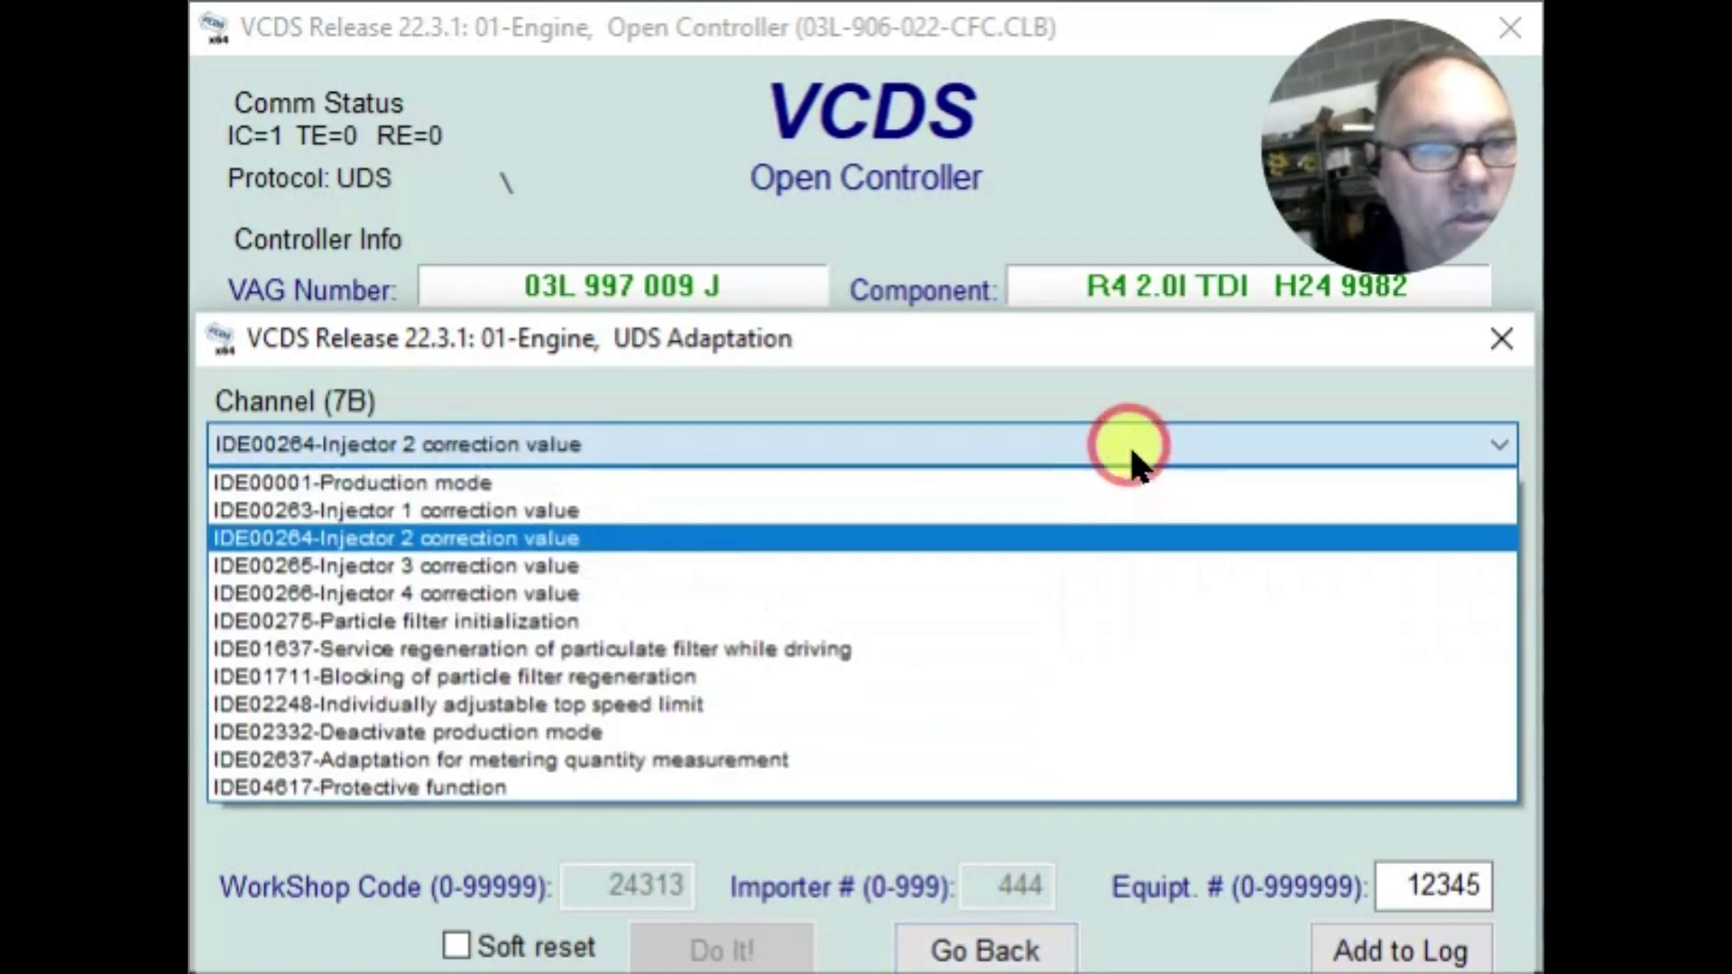
{"action": "left_click", "coordinate": [657, 567]}
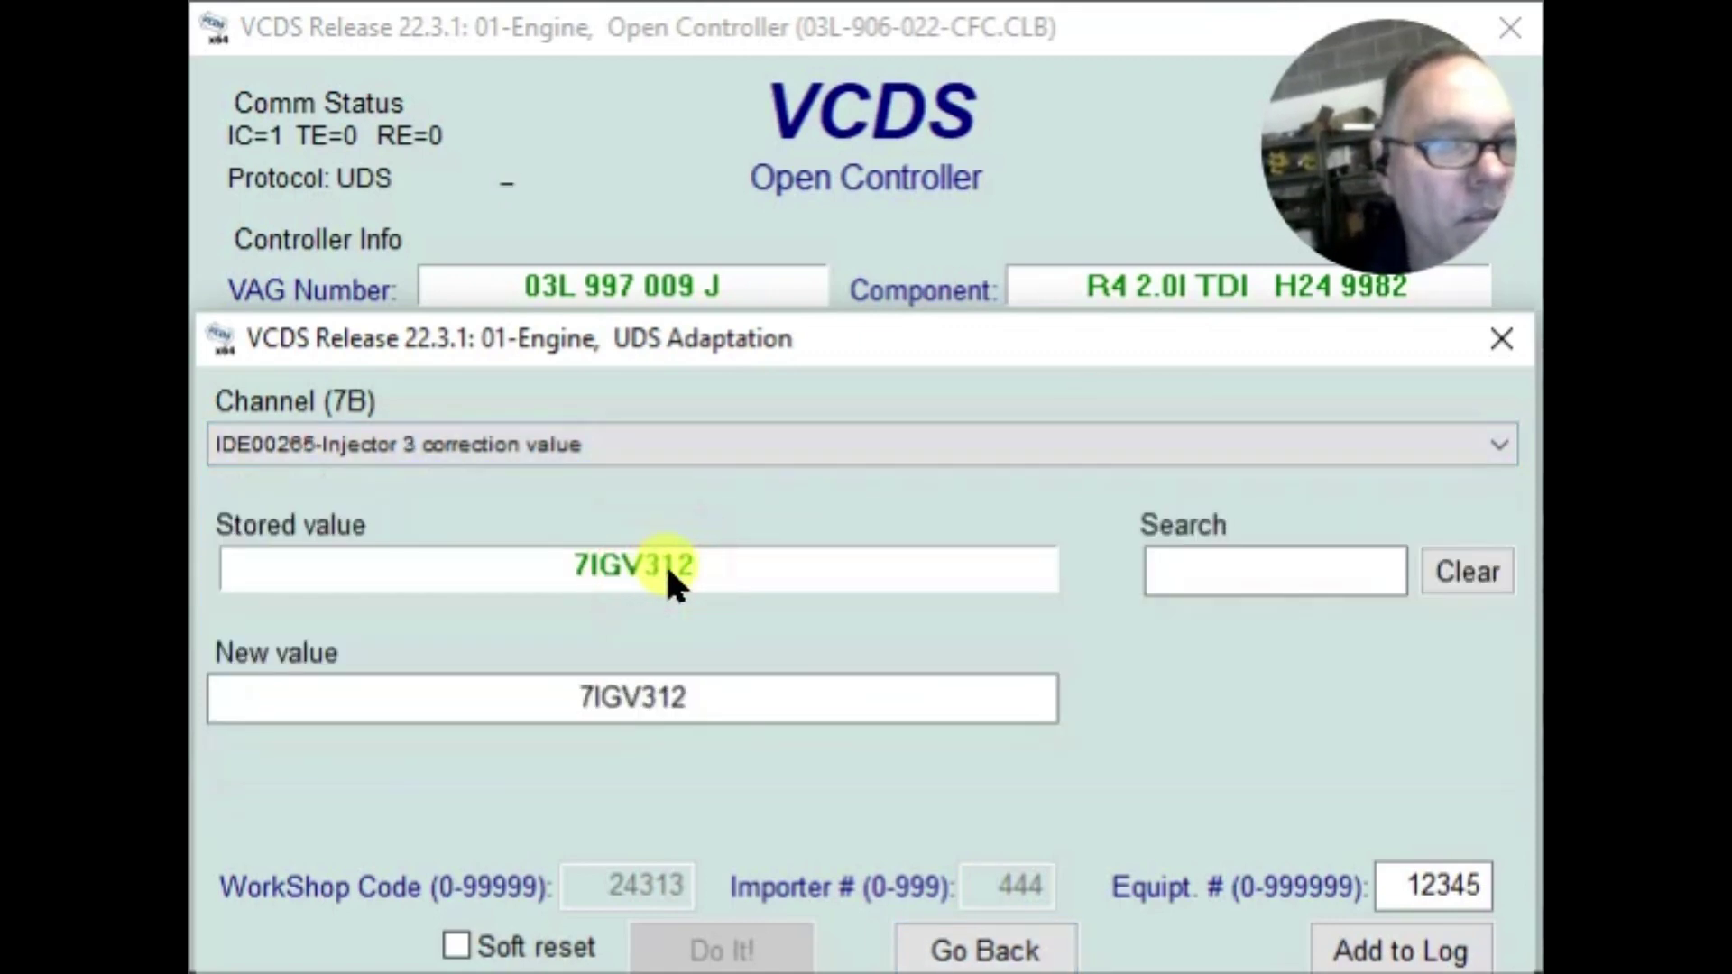
{"action": "left_click", "coordinate": [727, 695]}
{"action": "key", "text": "BackSpace"}
{"action": "key", "text": "BackSpace"}
{"action": "key", "text": "BackSpace"}
{"action": "key", "text": "BackSpace"}
{"action": "key", "text": "BackSpace"}
{"action": "key", "text": "BackSpace"}
{"action": "key", "text": "BackSpace"}
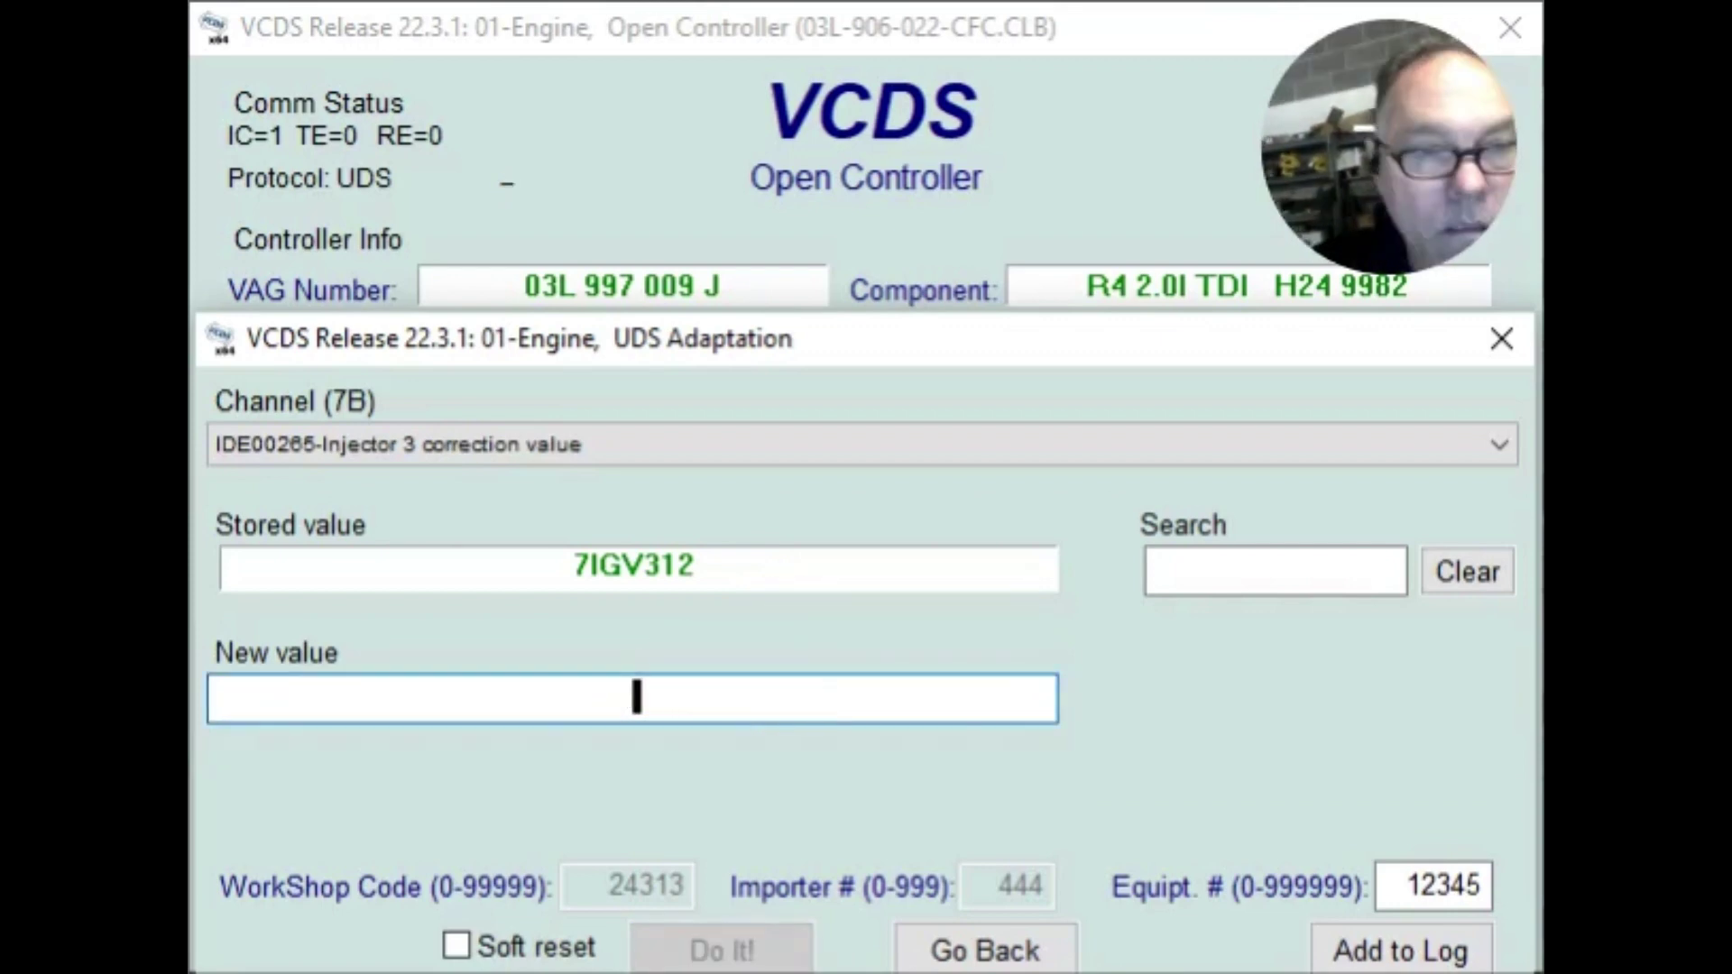
Try writing AANV2W2 for Injector 3, dismiss the out-of-range error, and clear the new value
{"action": "type", "text": "AA"}
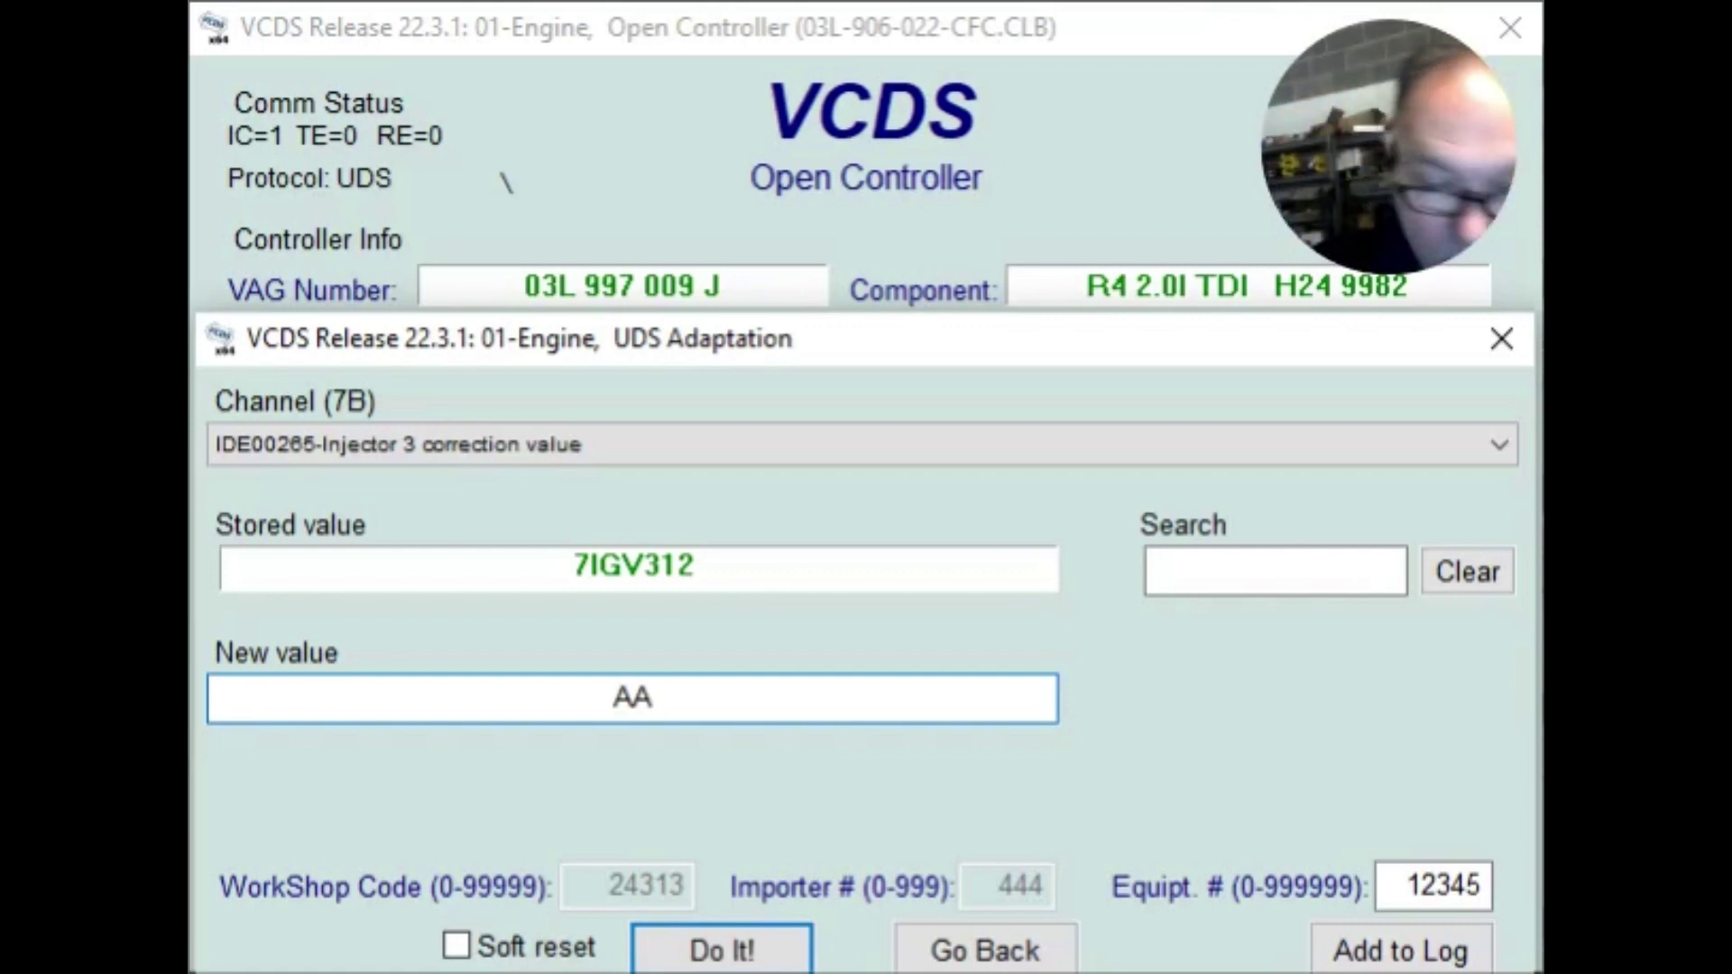
{"action": "type", "text": "NV"}
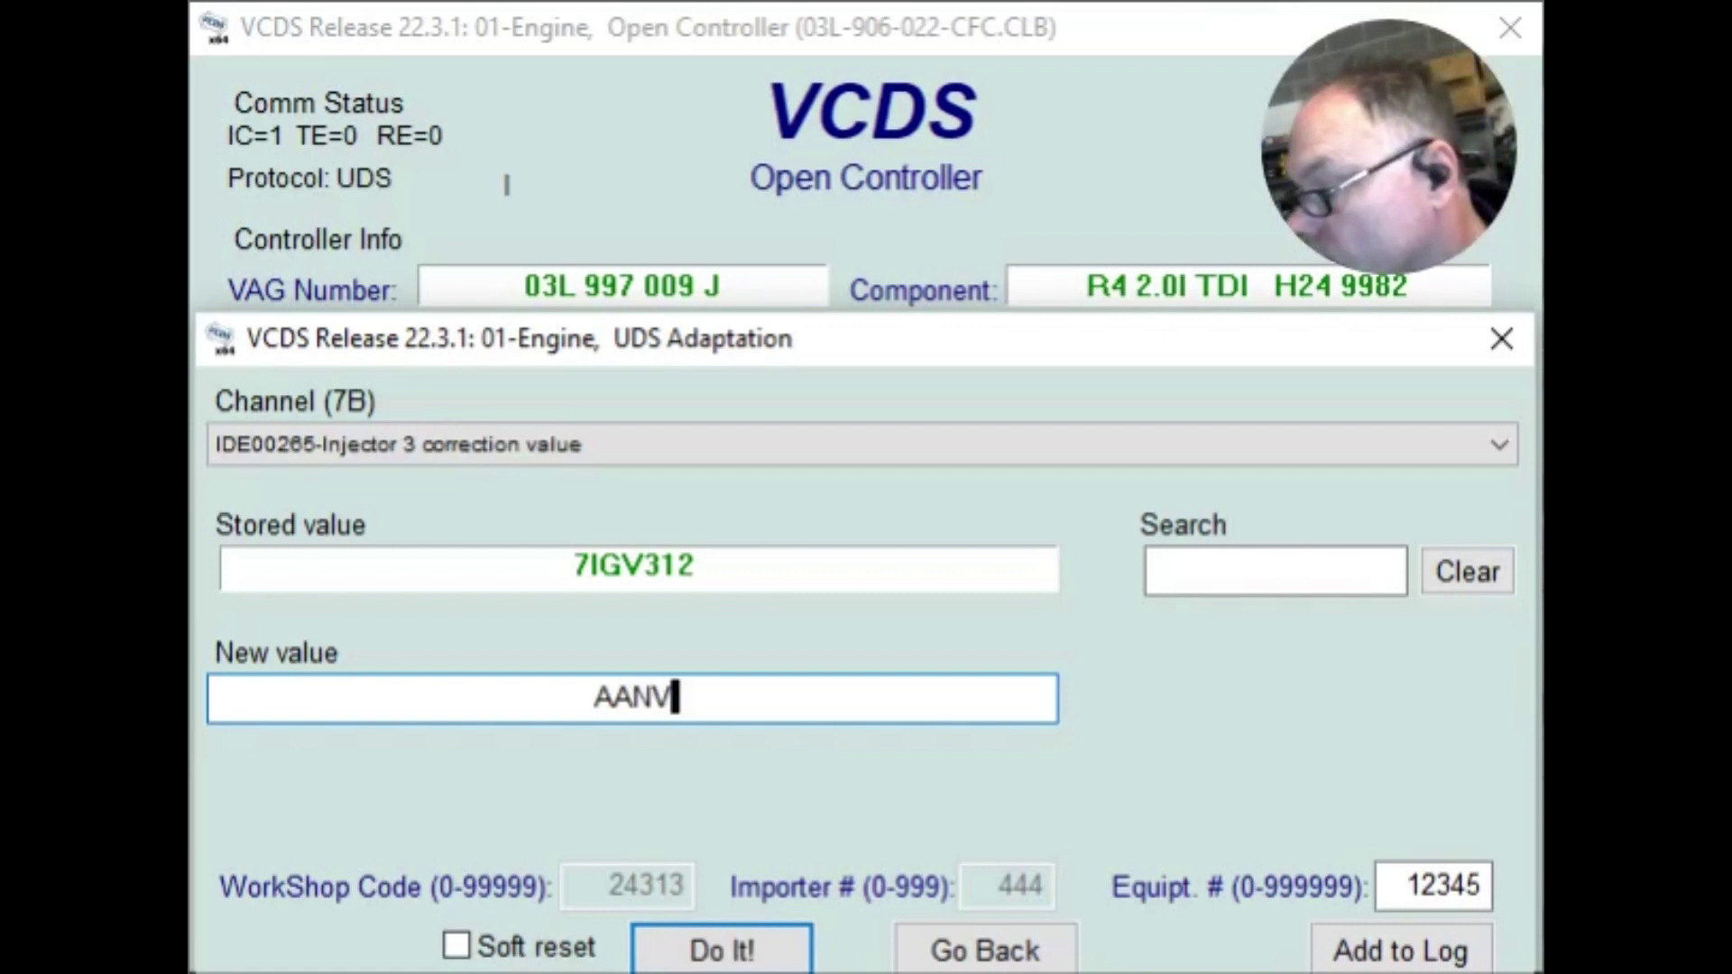
{"action": "type", "text": "2W2"}
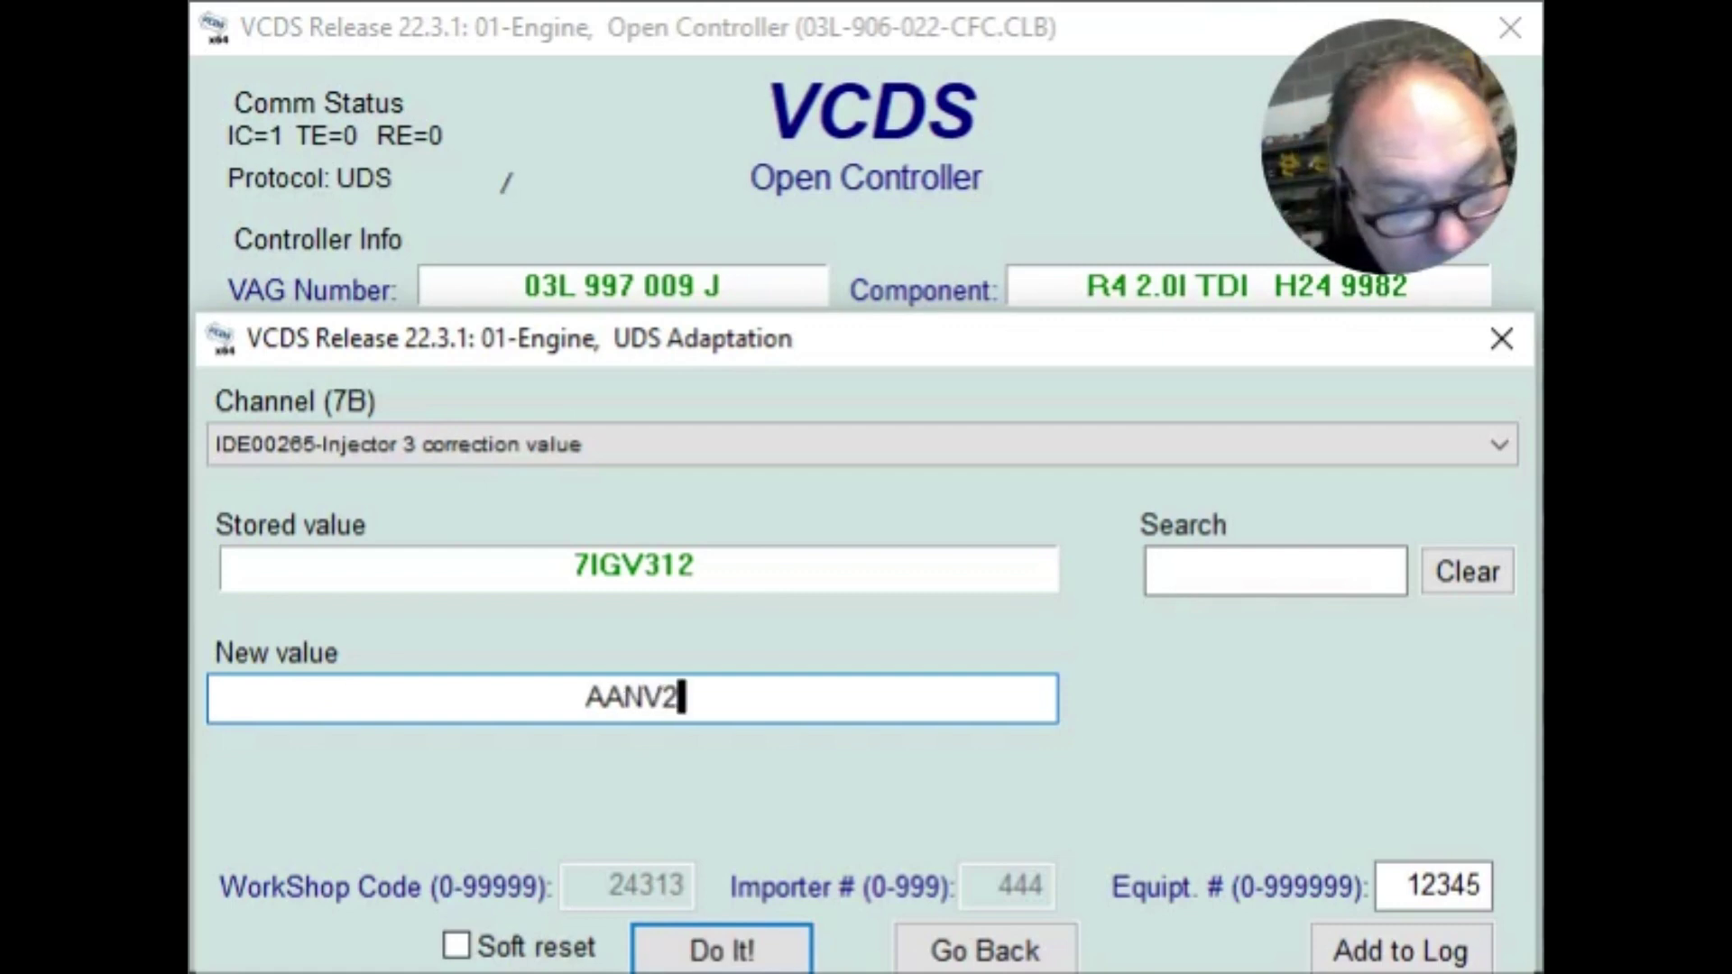
{"action": "left_click", "coordinate": [704, 947]}
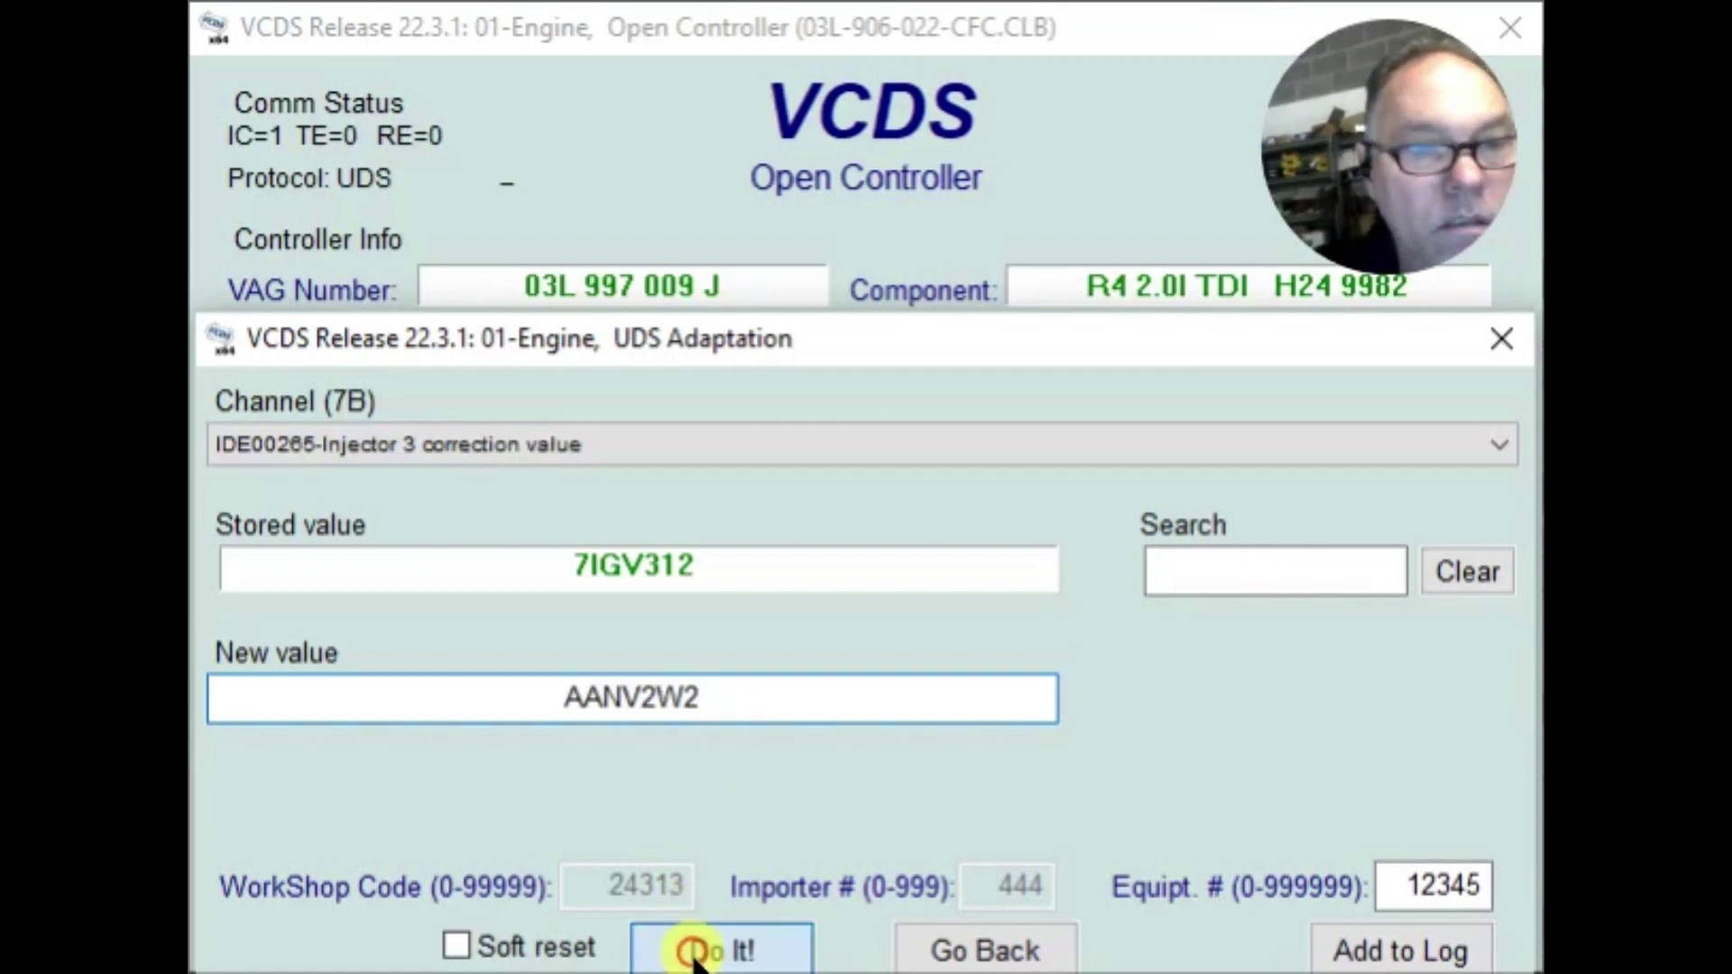
{"action": "left_click", "coordinate": [783, 791]}
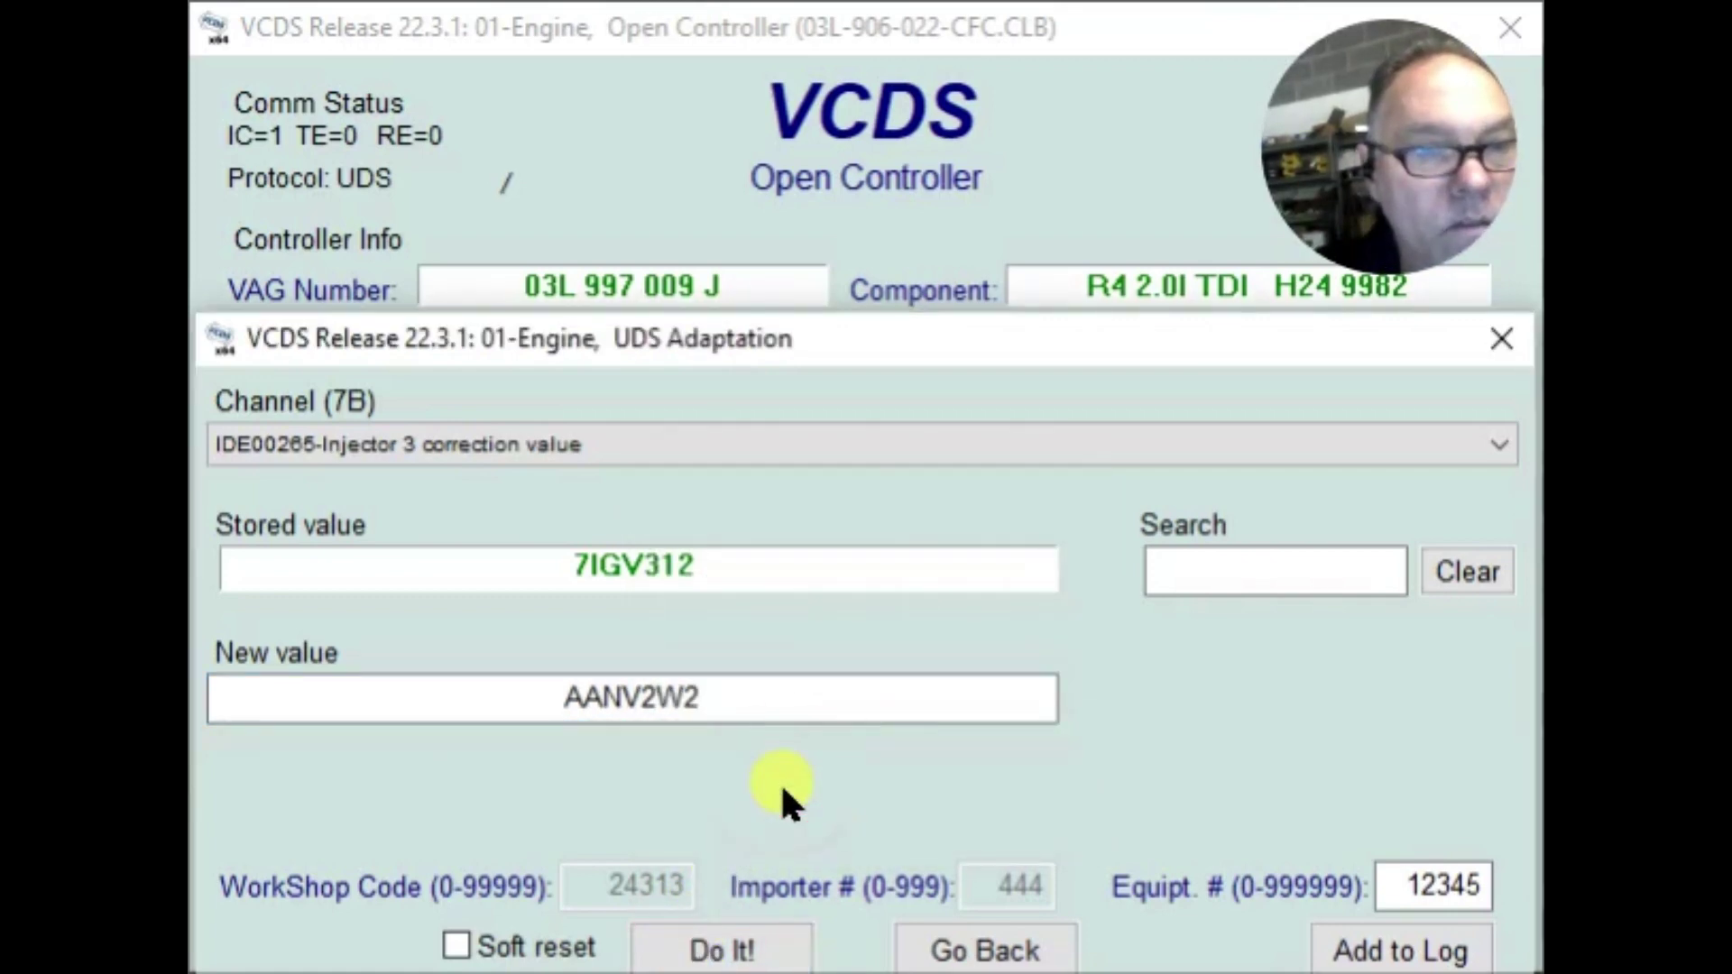
{"action": "left_click", "coordinate": [903, 736]}
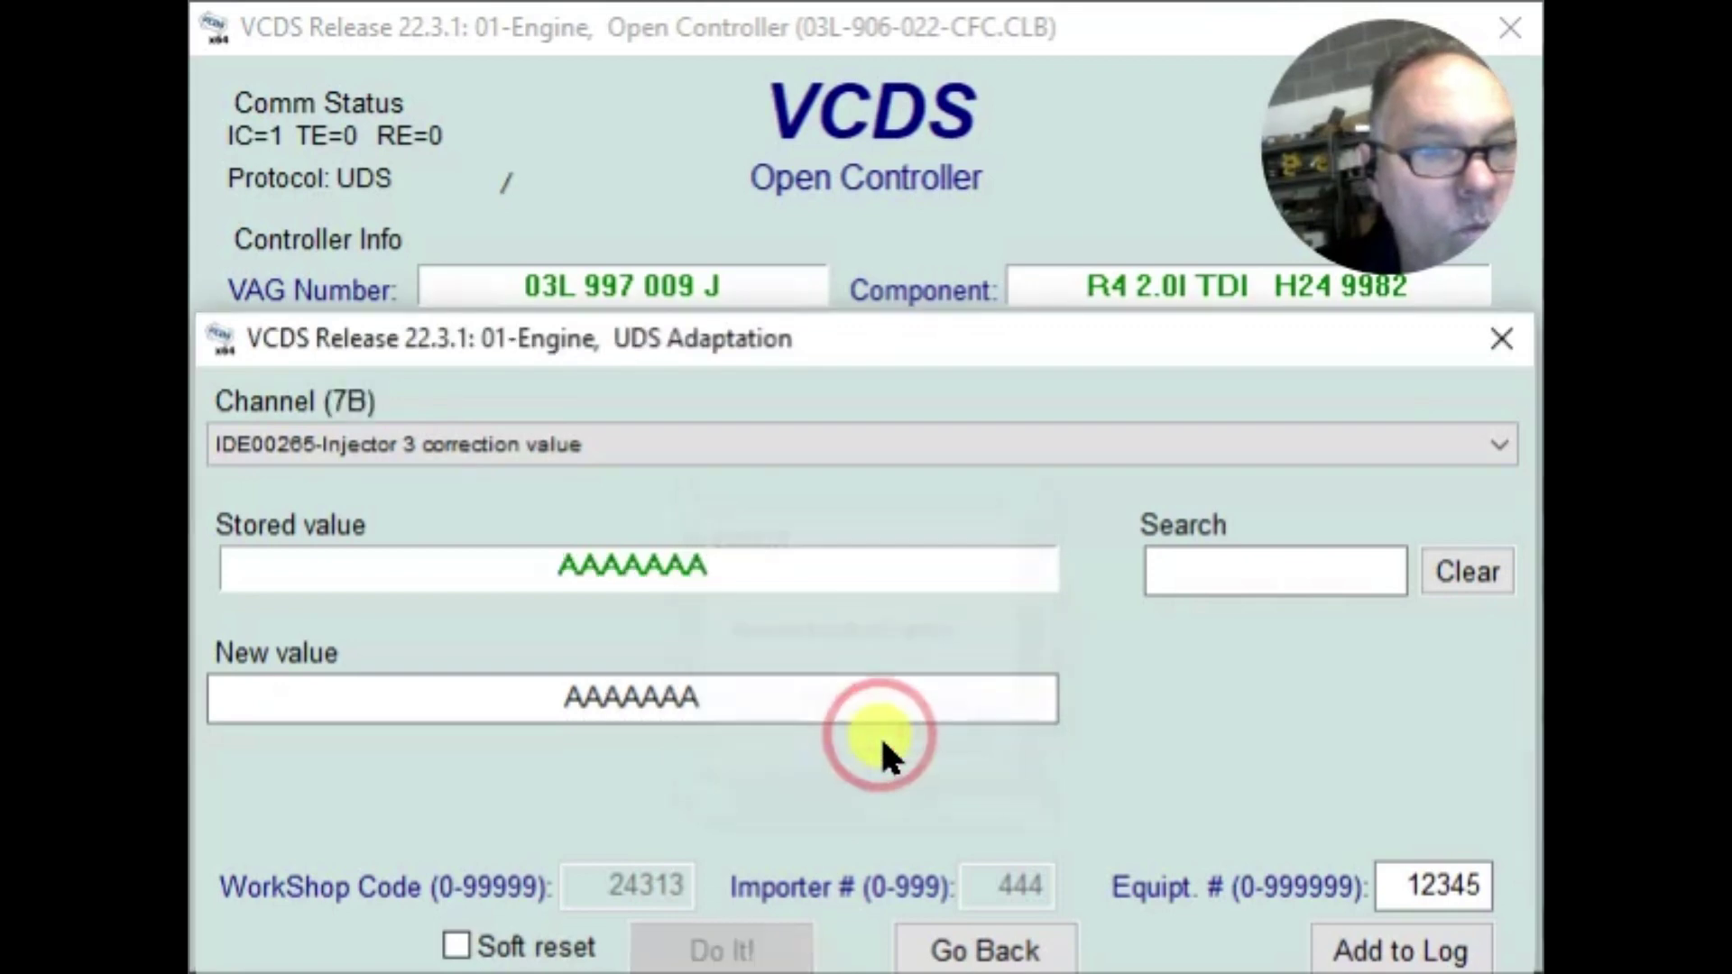
{"action": "left_click", "coordinate": [717, 688]}
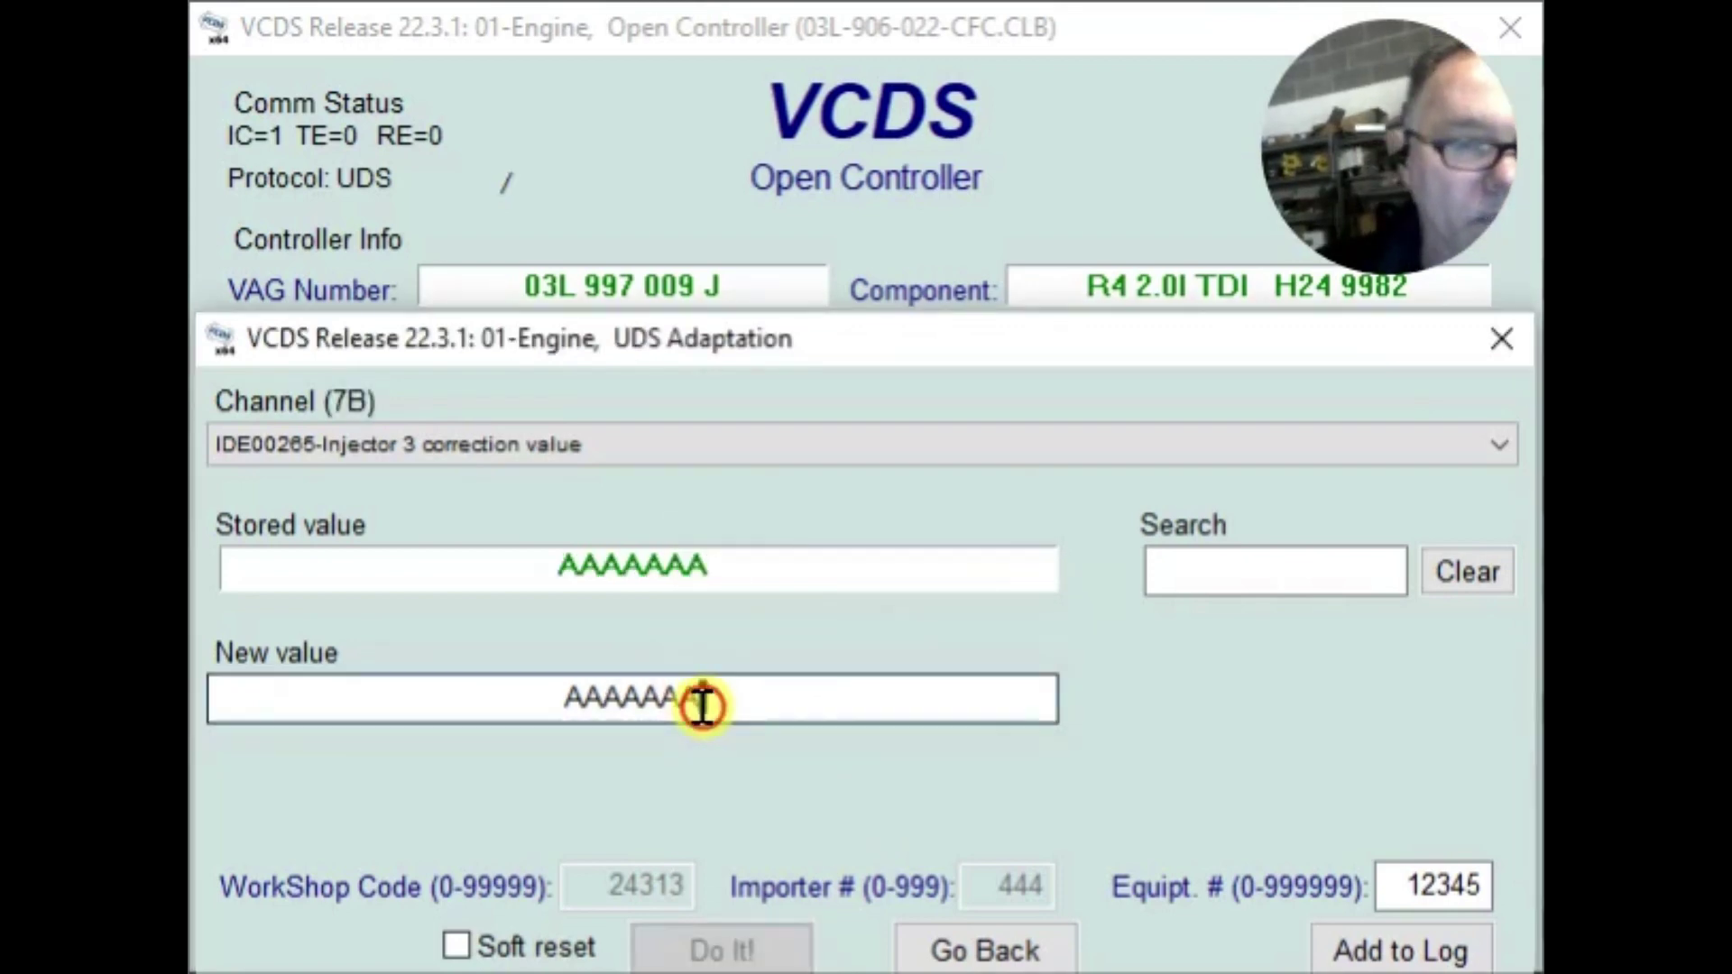
{"action": "key", "text": "BackSpace"}
{"action": "key", "text": "BackSpace"}
{"action": "key", "text": "BackSpace"}
{"action": "key", "text": "BackSpace"}
{"action": "key", "text": "BackSpace"}
{"action": "key", "text": "BackSpace"}
{"action": "key", "text": "BackSpace"}
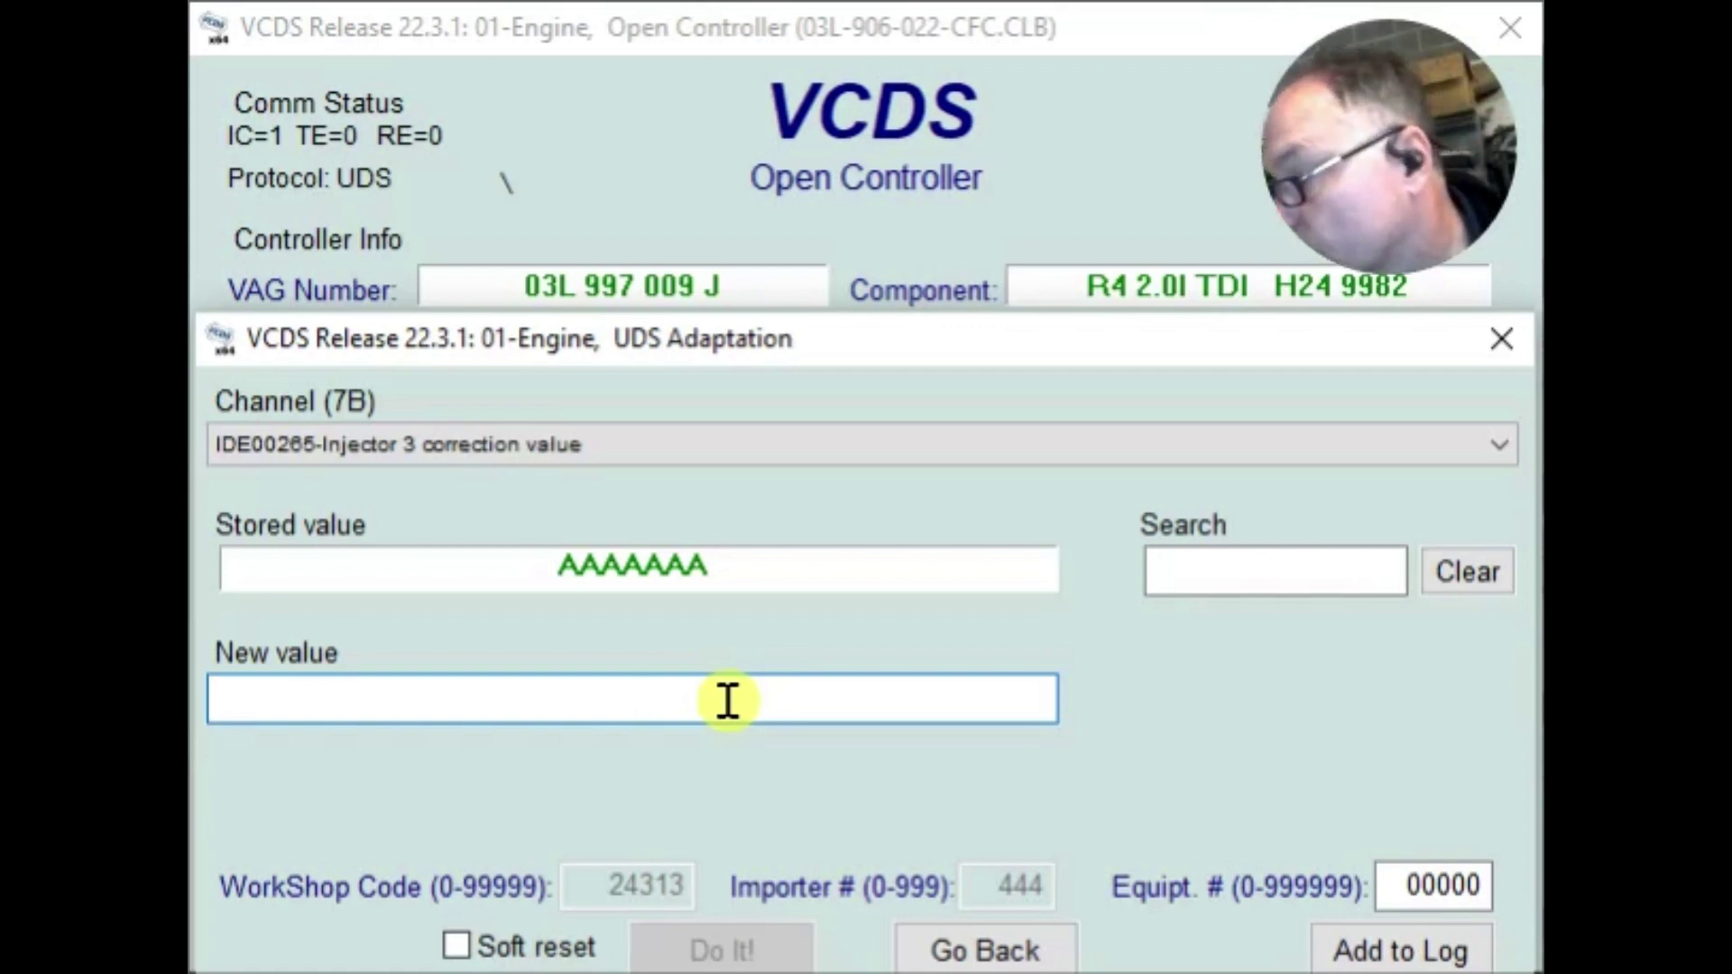
Write AAHV2W2 as the Injector 3 code, accepting the default workshop and equipment values
{"action": "type", "text": "AAH"}
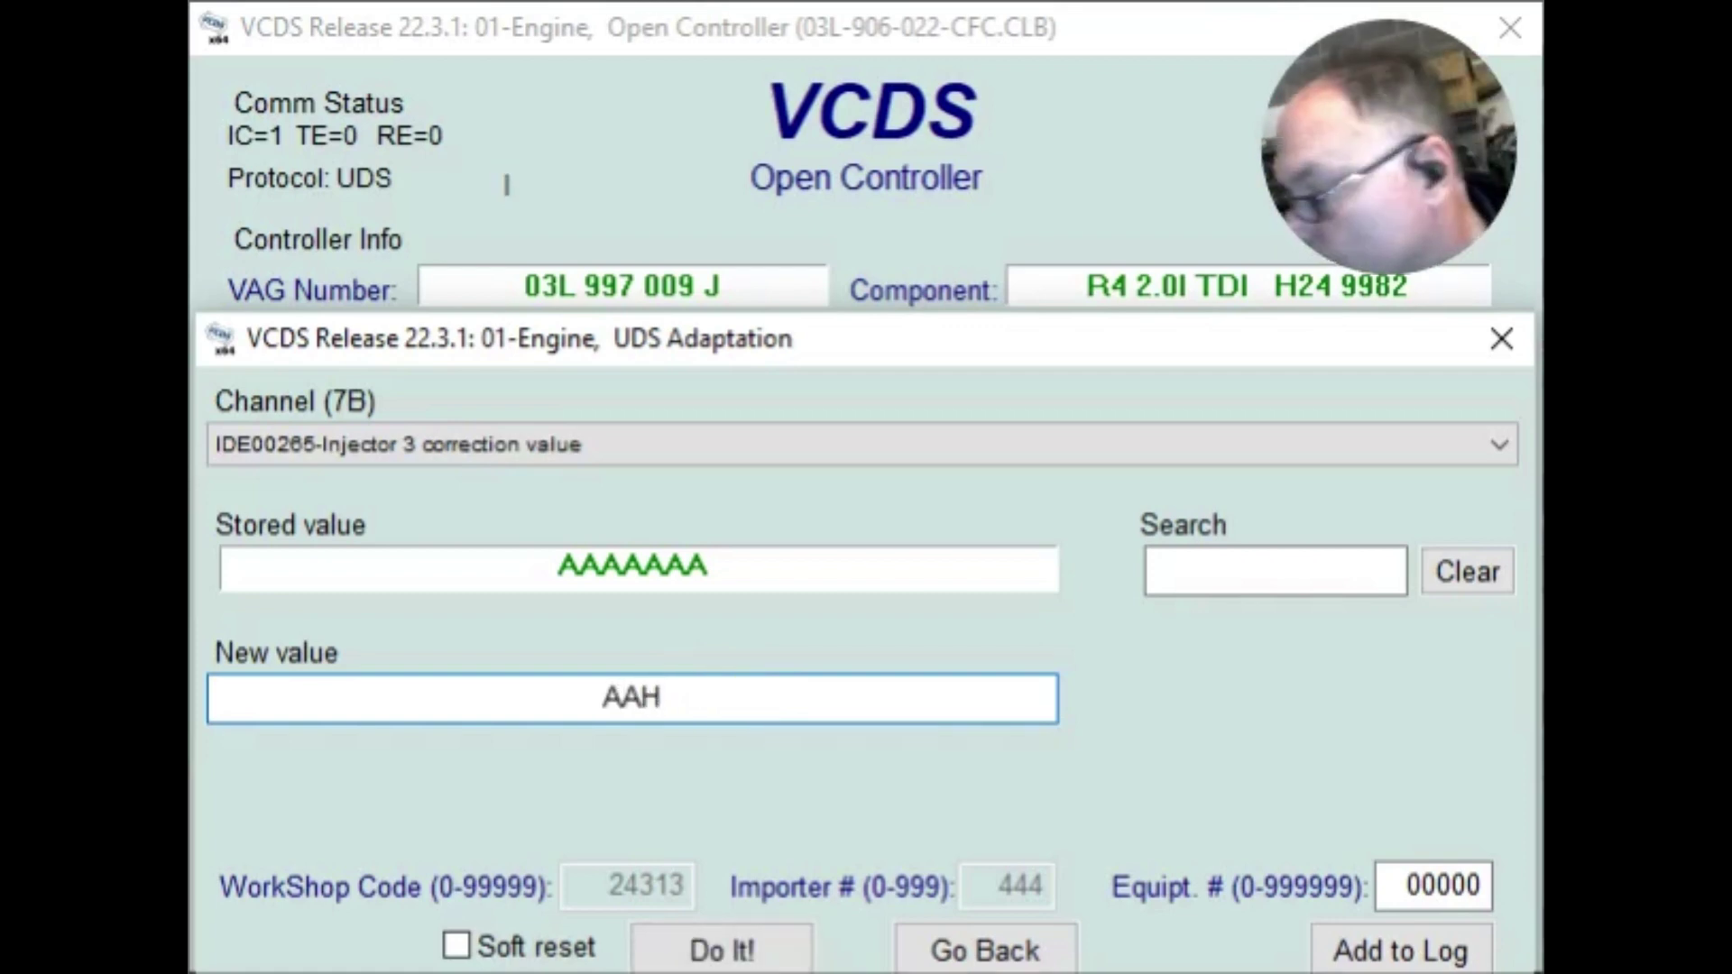
{"action": "type", "text": "V2W2"}
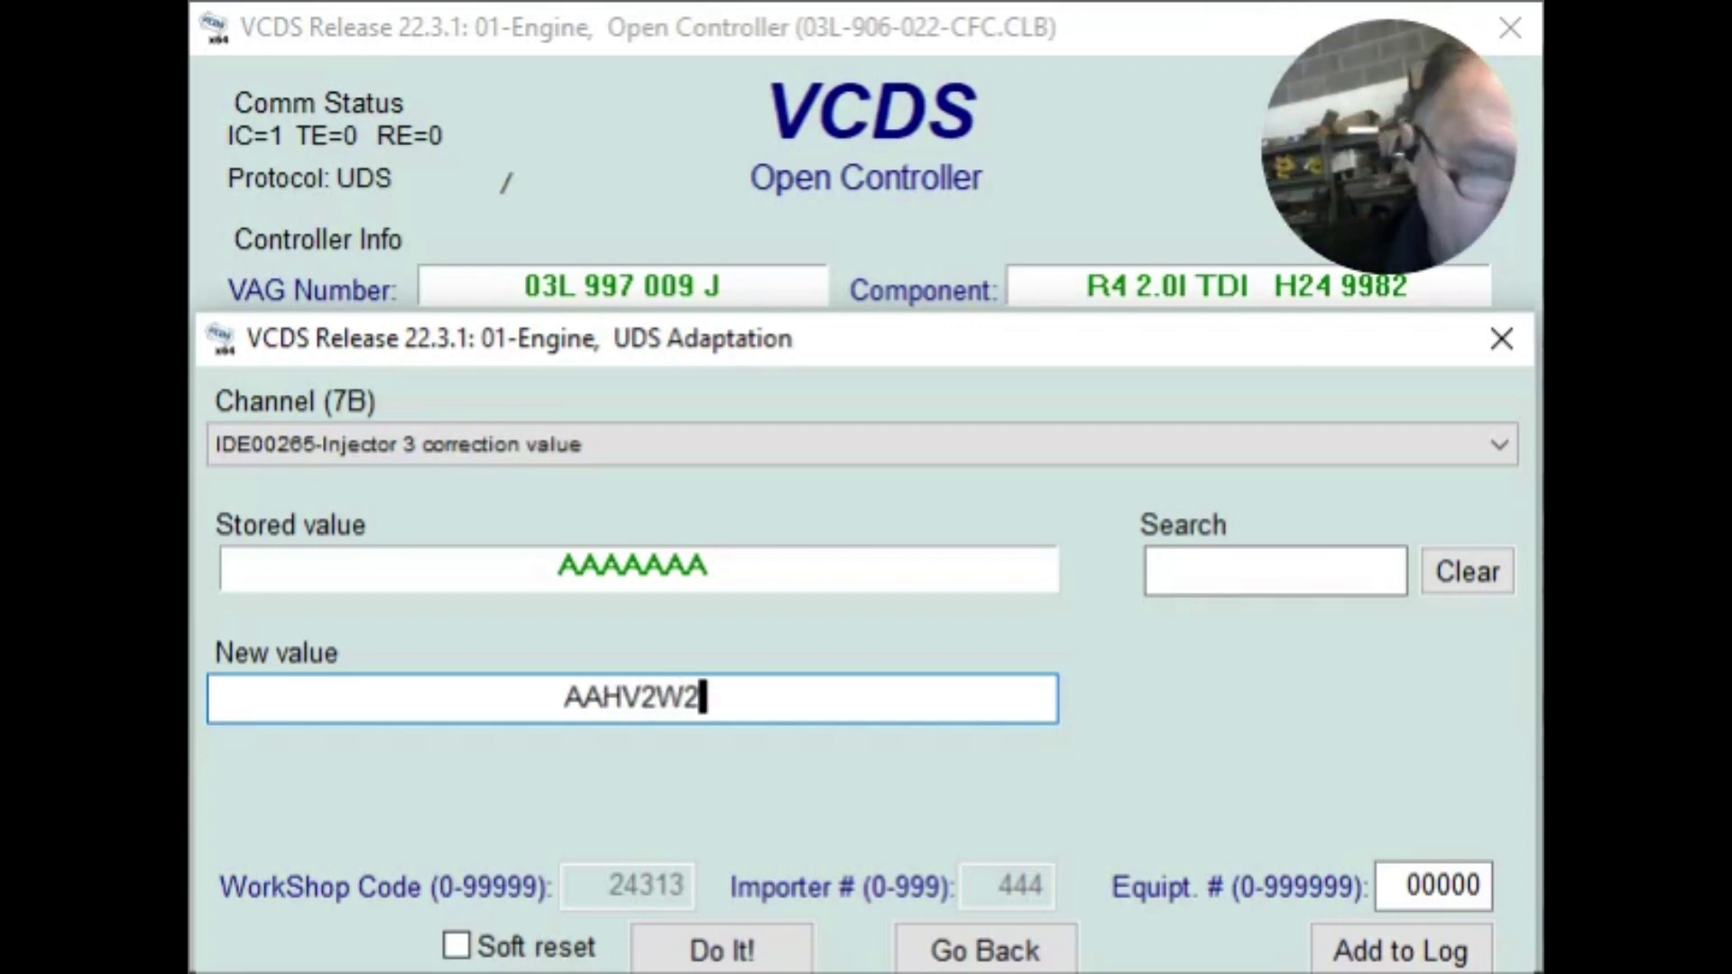
{"action": "left_click", "coordinate": [760, 942]}
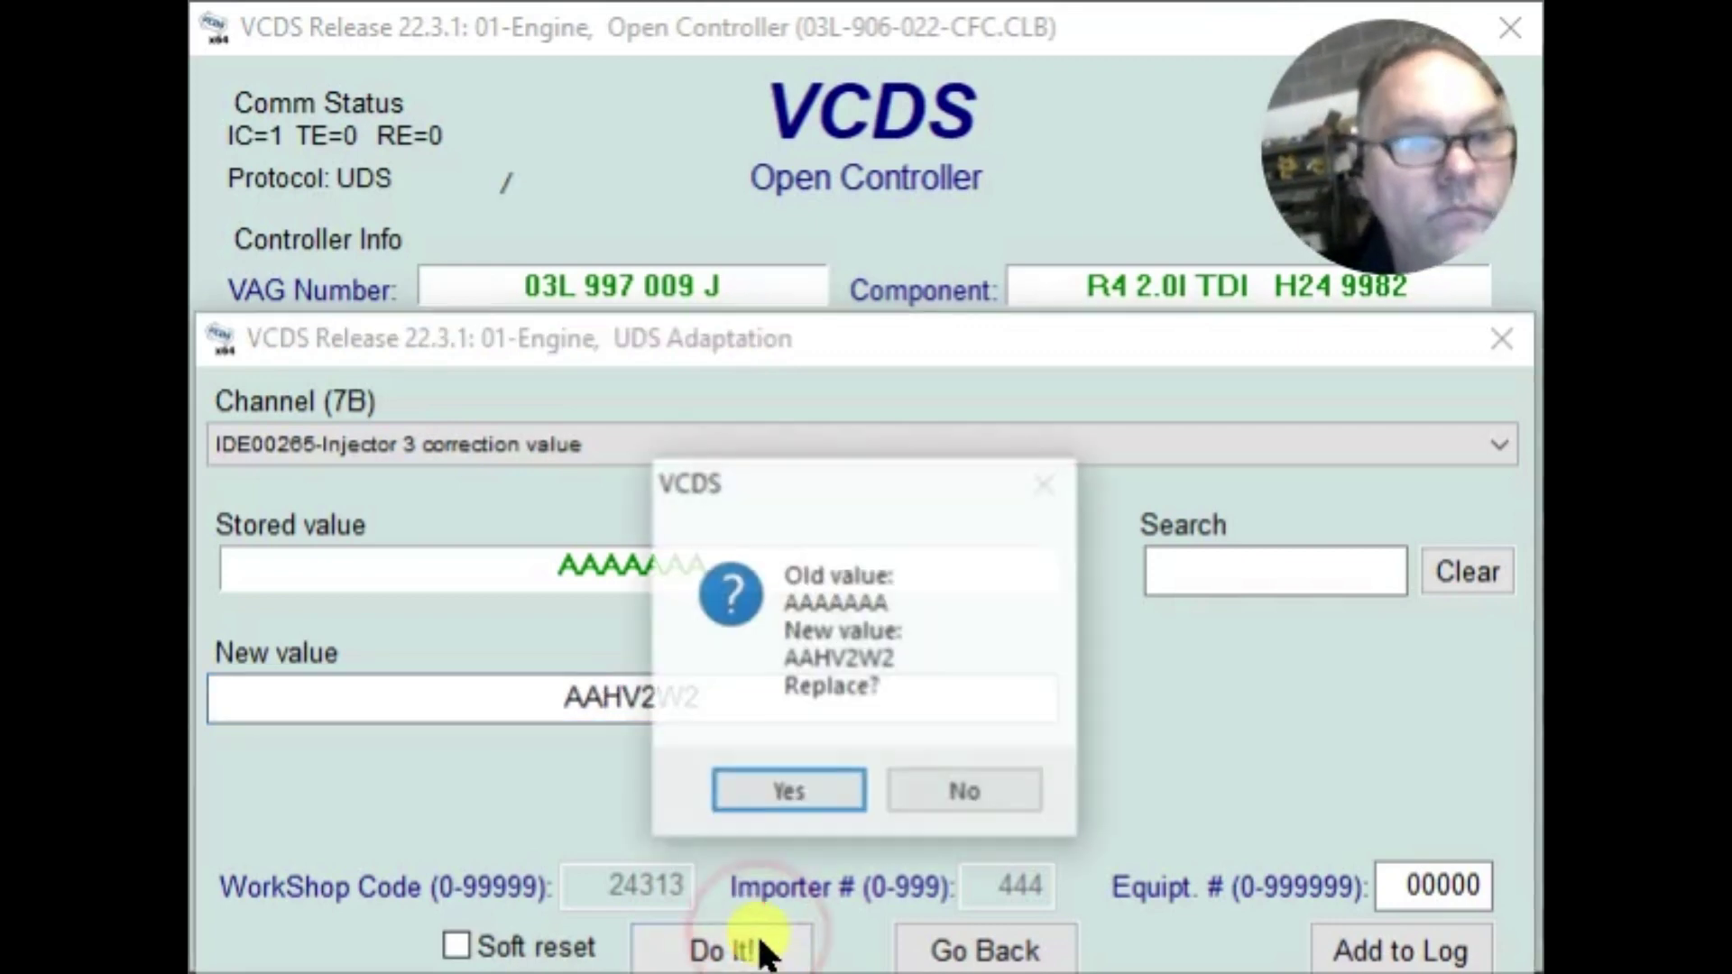
{"action": "left_click", "coordinate": [788, 791]}
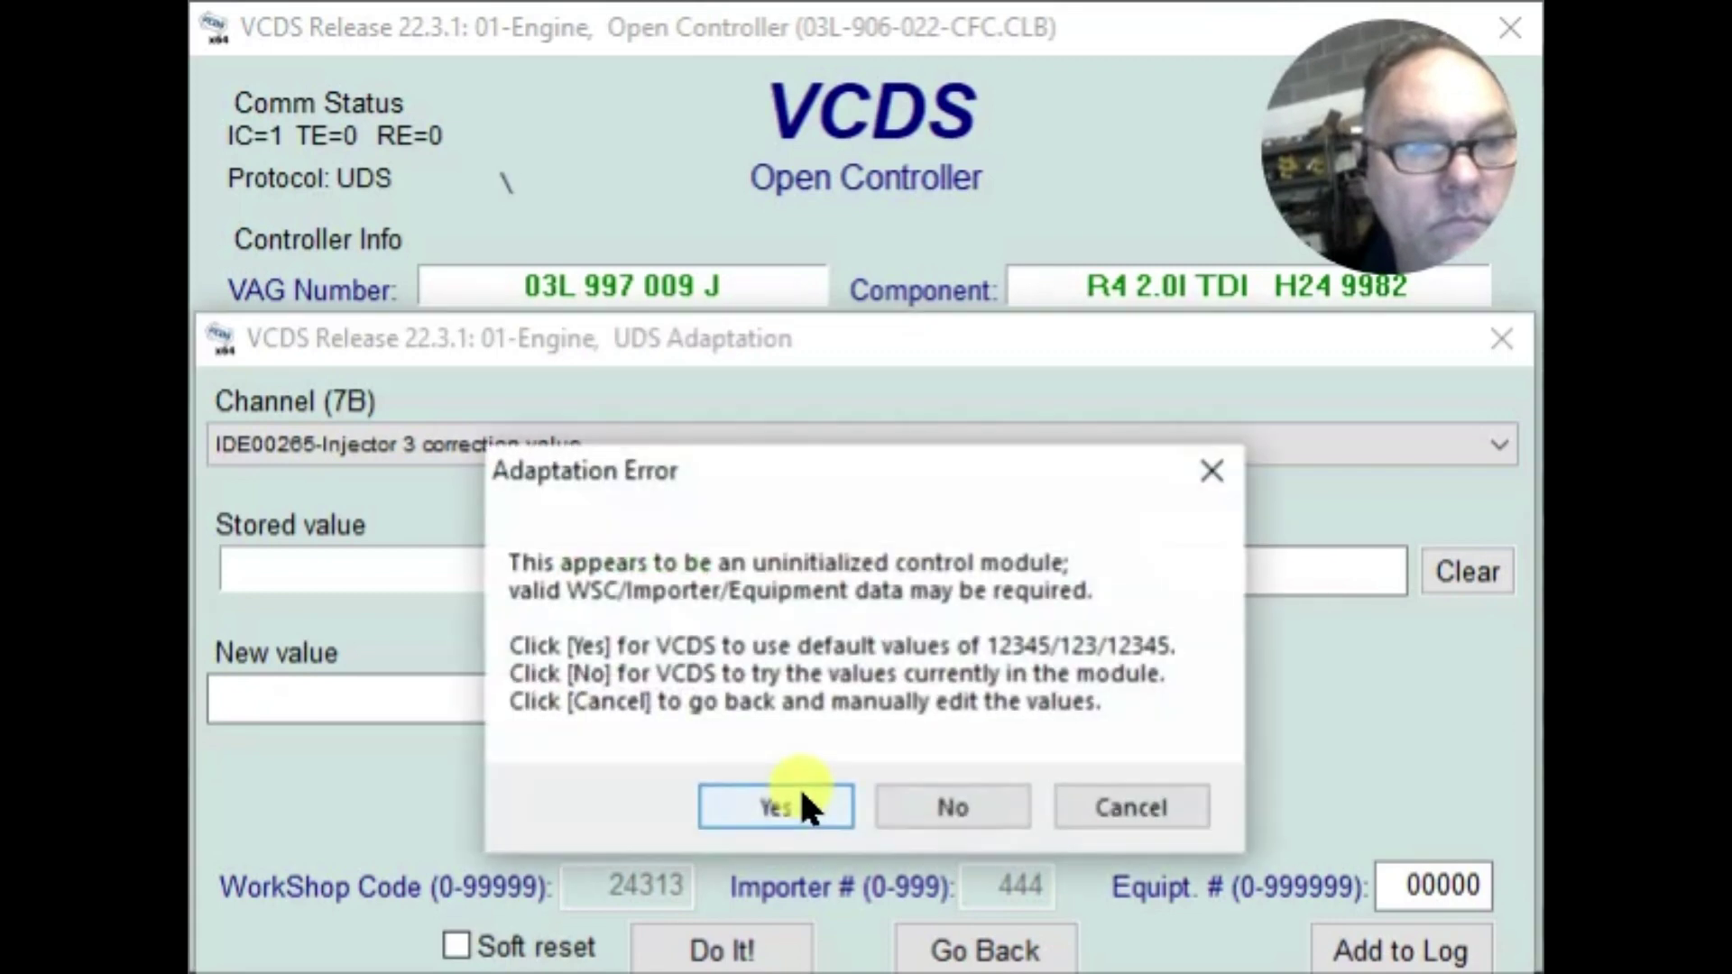
{"action": "left_click", "coordinate": [801, 794]}
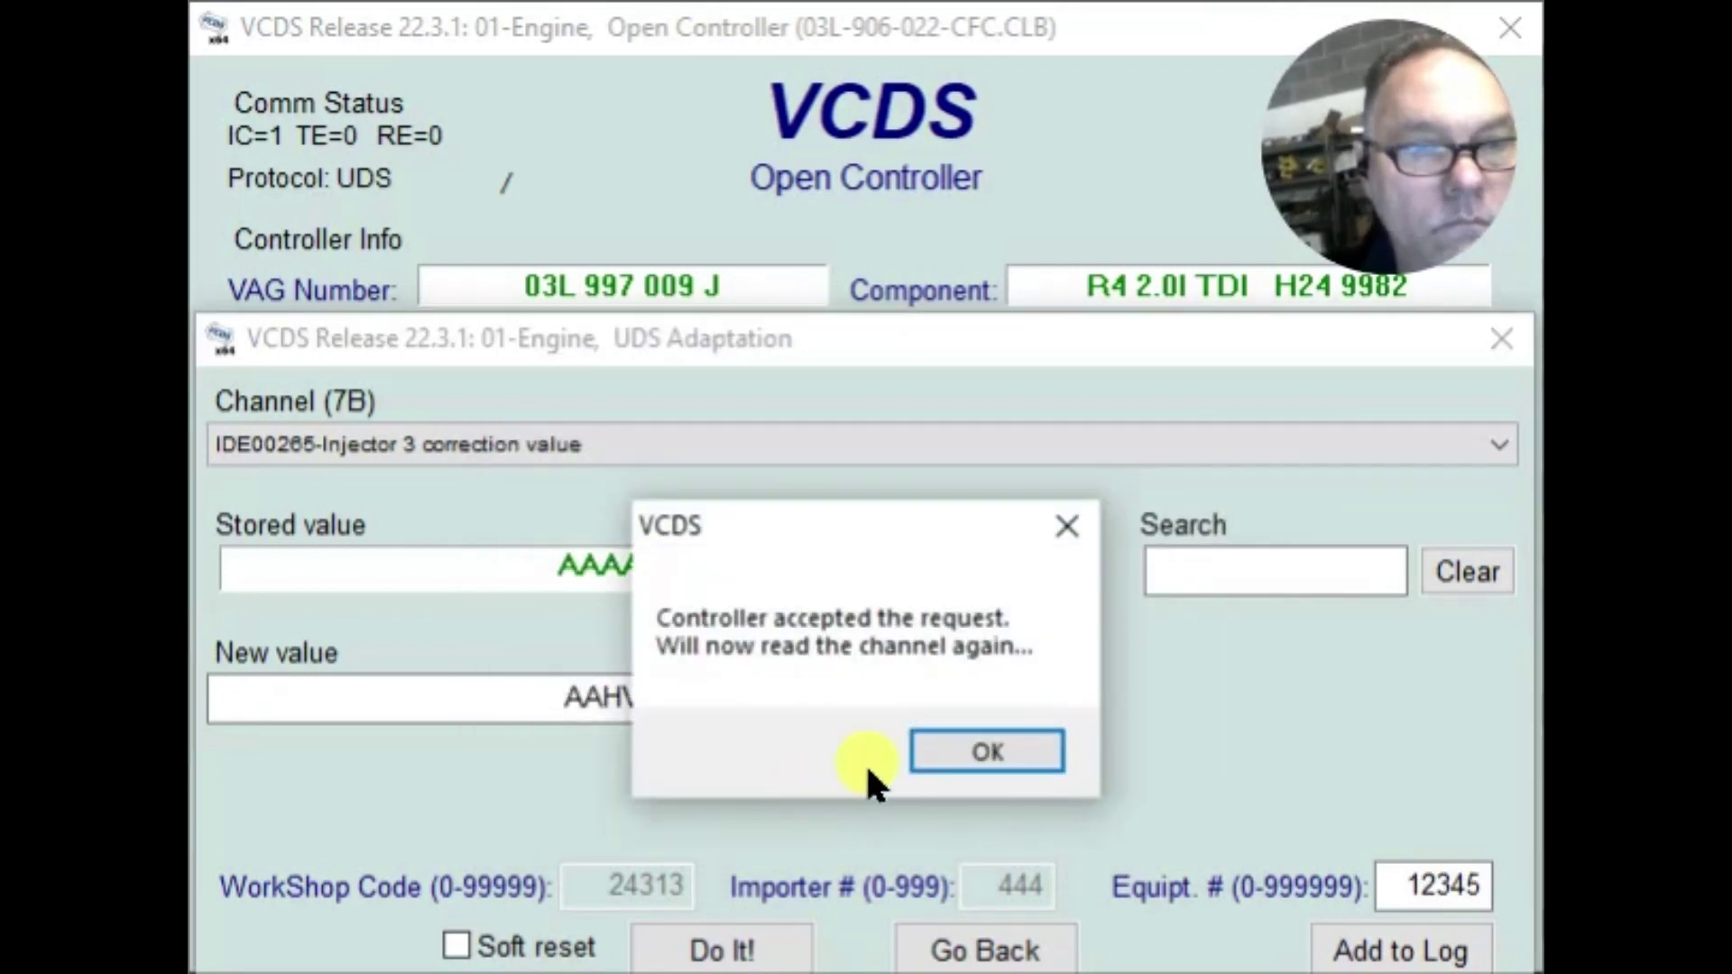
{"action": "left_click", "coordinate": [973, 762]}
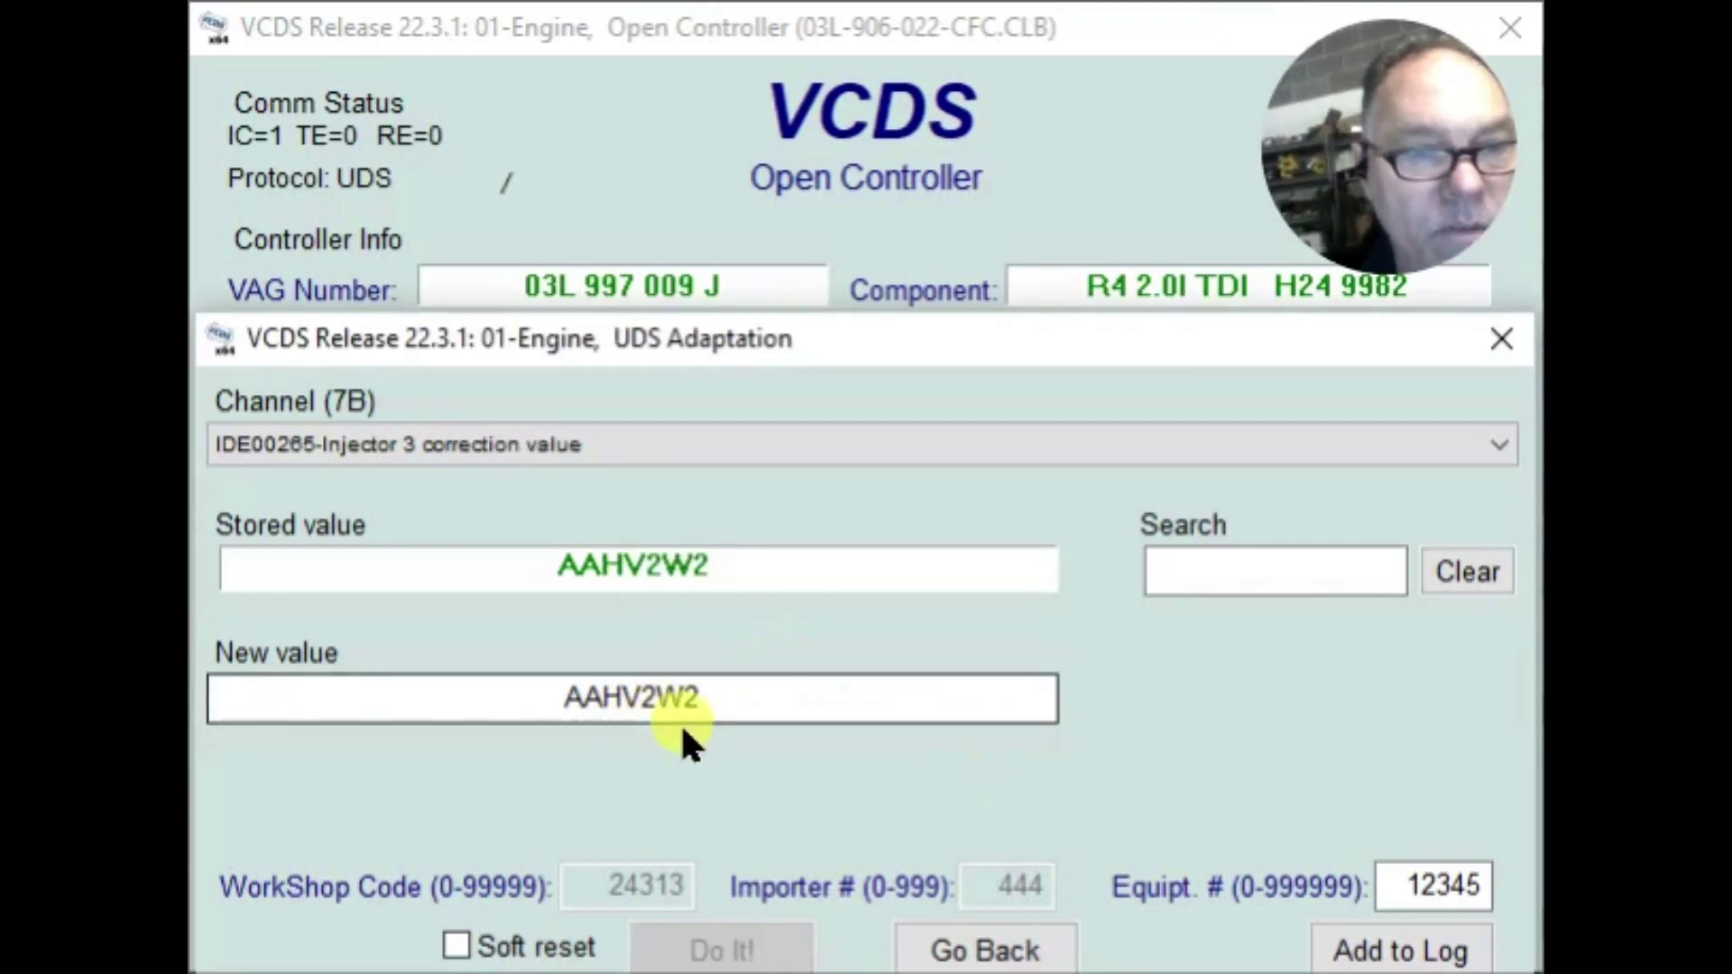
Select IDE00266-Injector 4 correction value and replace the pending AKHUBN6 with AIHM4I1
{"action": "left_click", "coordinate": [1503, 450]}
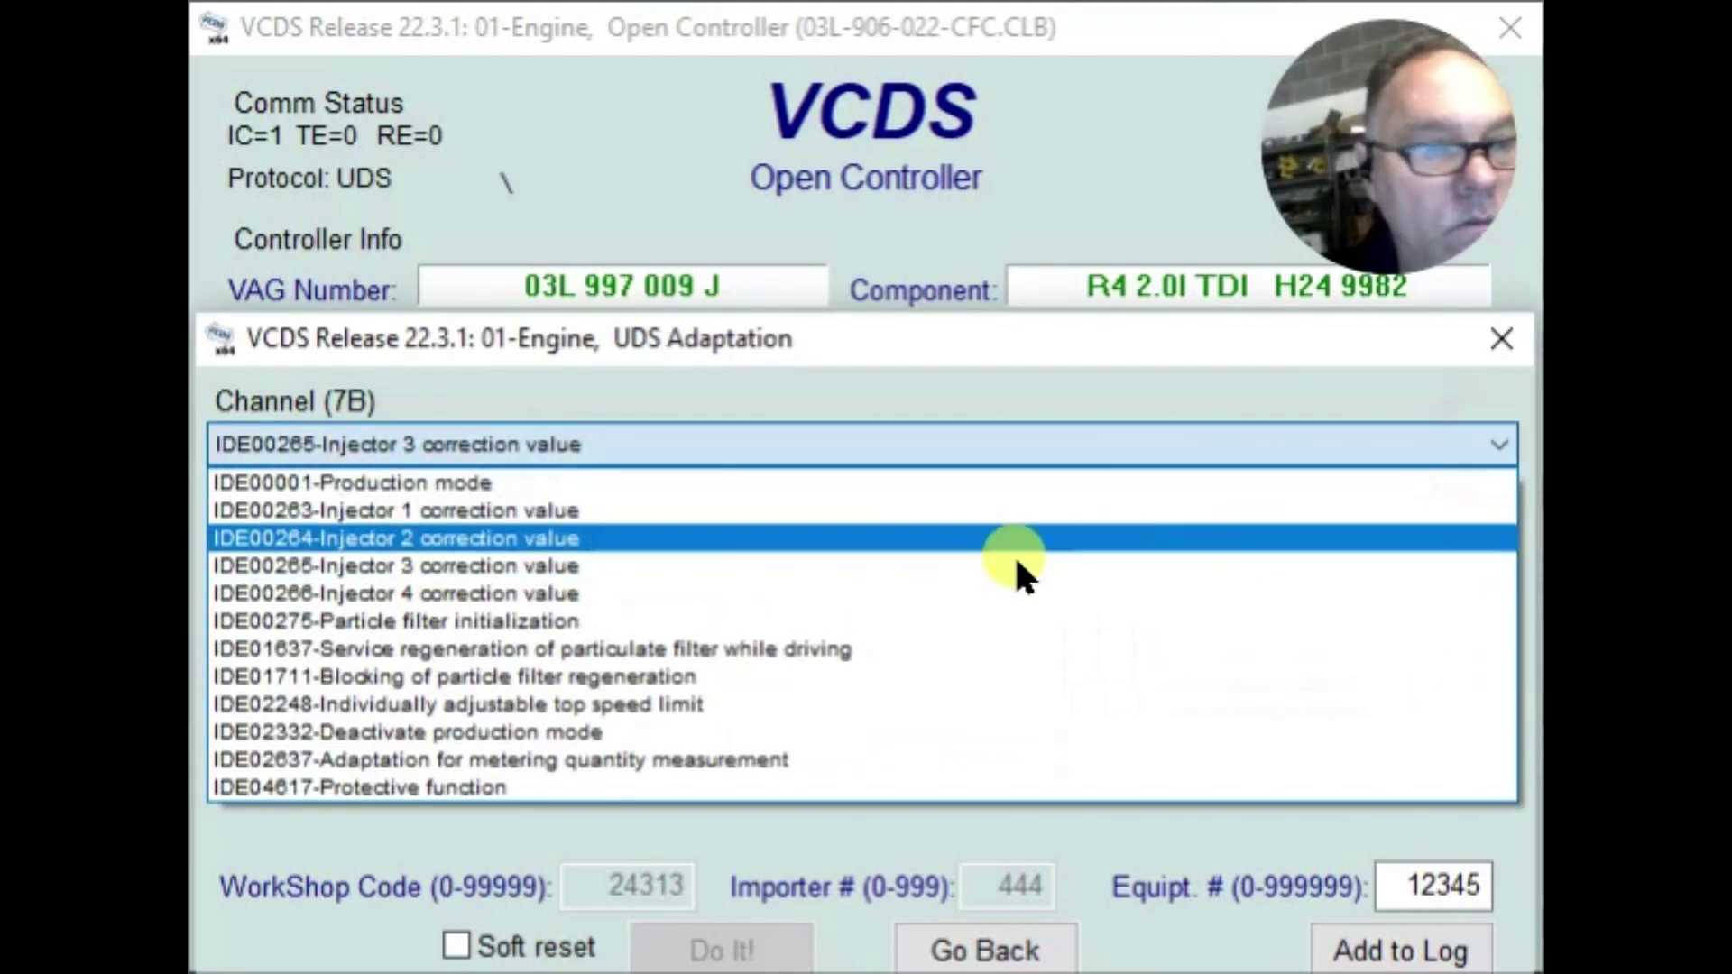
{"action": "left_click", "coordinate": [858, 597]}
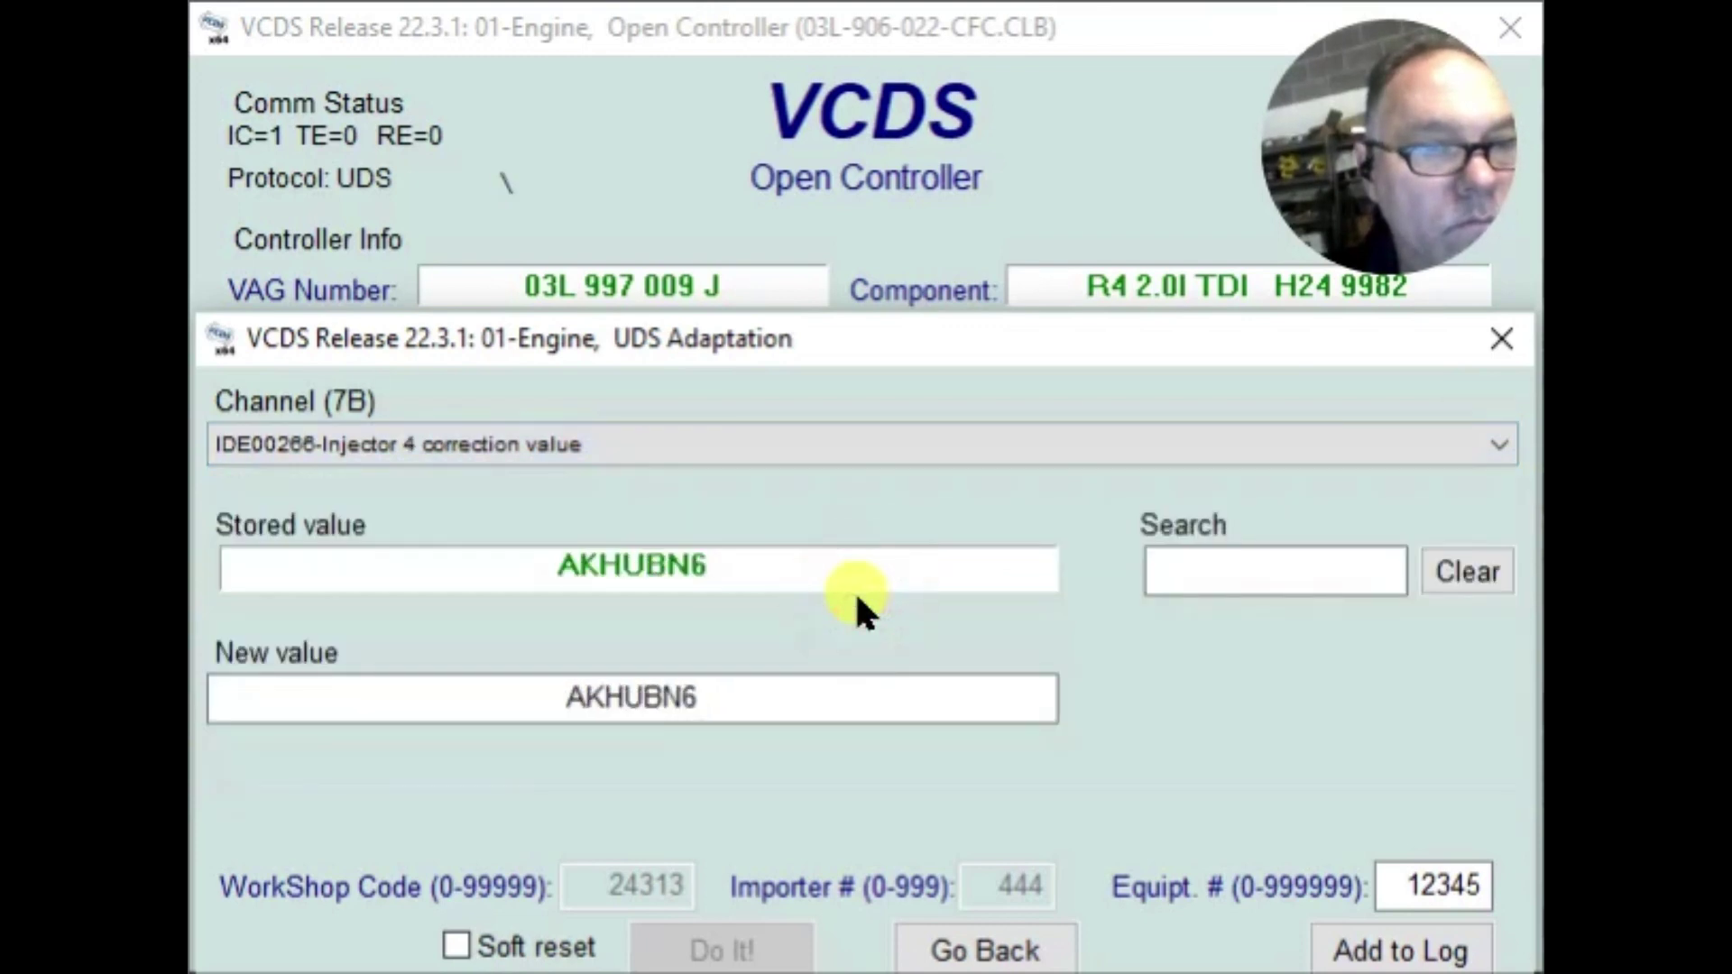
{"action": "left_click", "coordinate": [717, 702]}
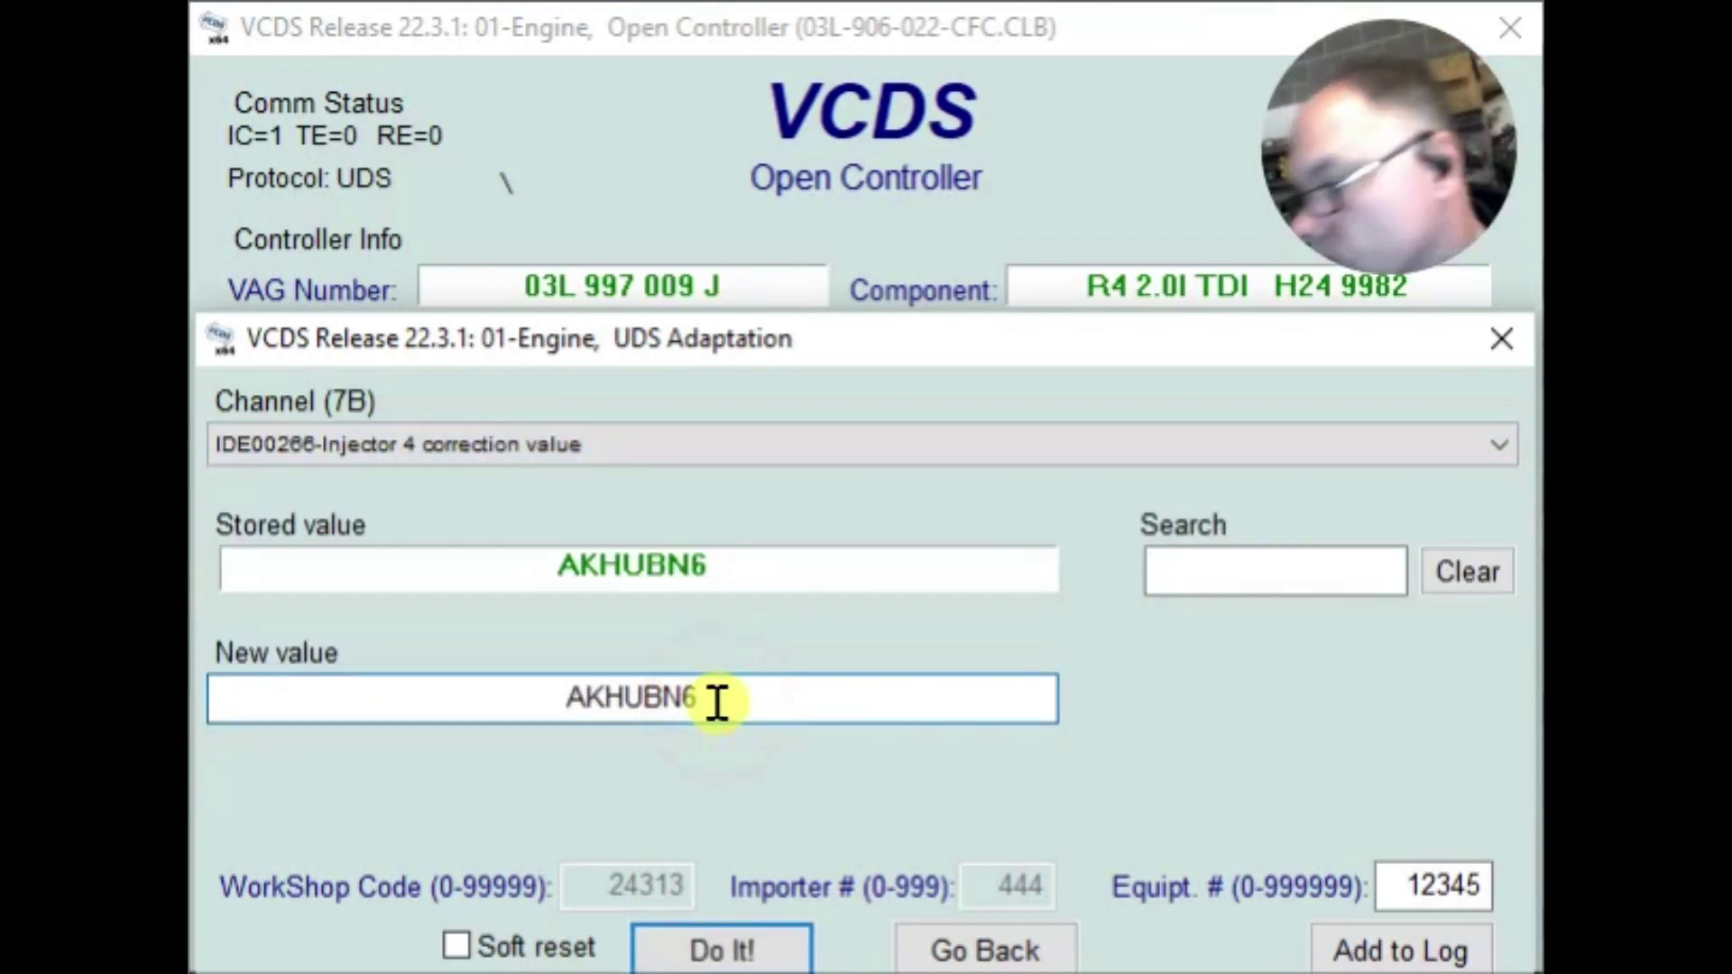
{"action": "key", "text": "BackSpace"}
{"action": "key", "text": "BackSpace"}
{"action": "key", "text": "BackSpace"}
{"action": "key", "text": "BackSpace"}
{"action": "key", "text": "BackSpace"}
{"action": "key", "text": "BackSpace"}
{"action": "key", "text": "BackSpace"}
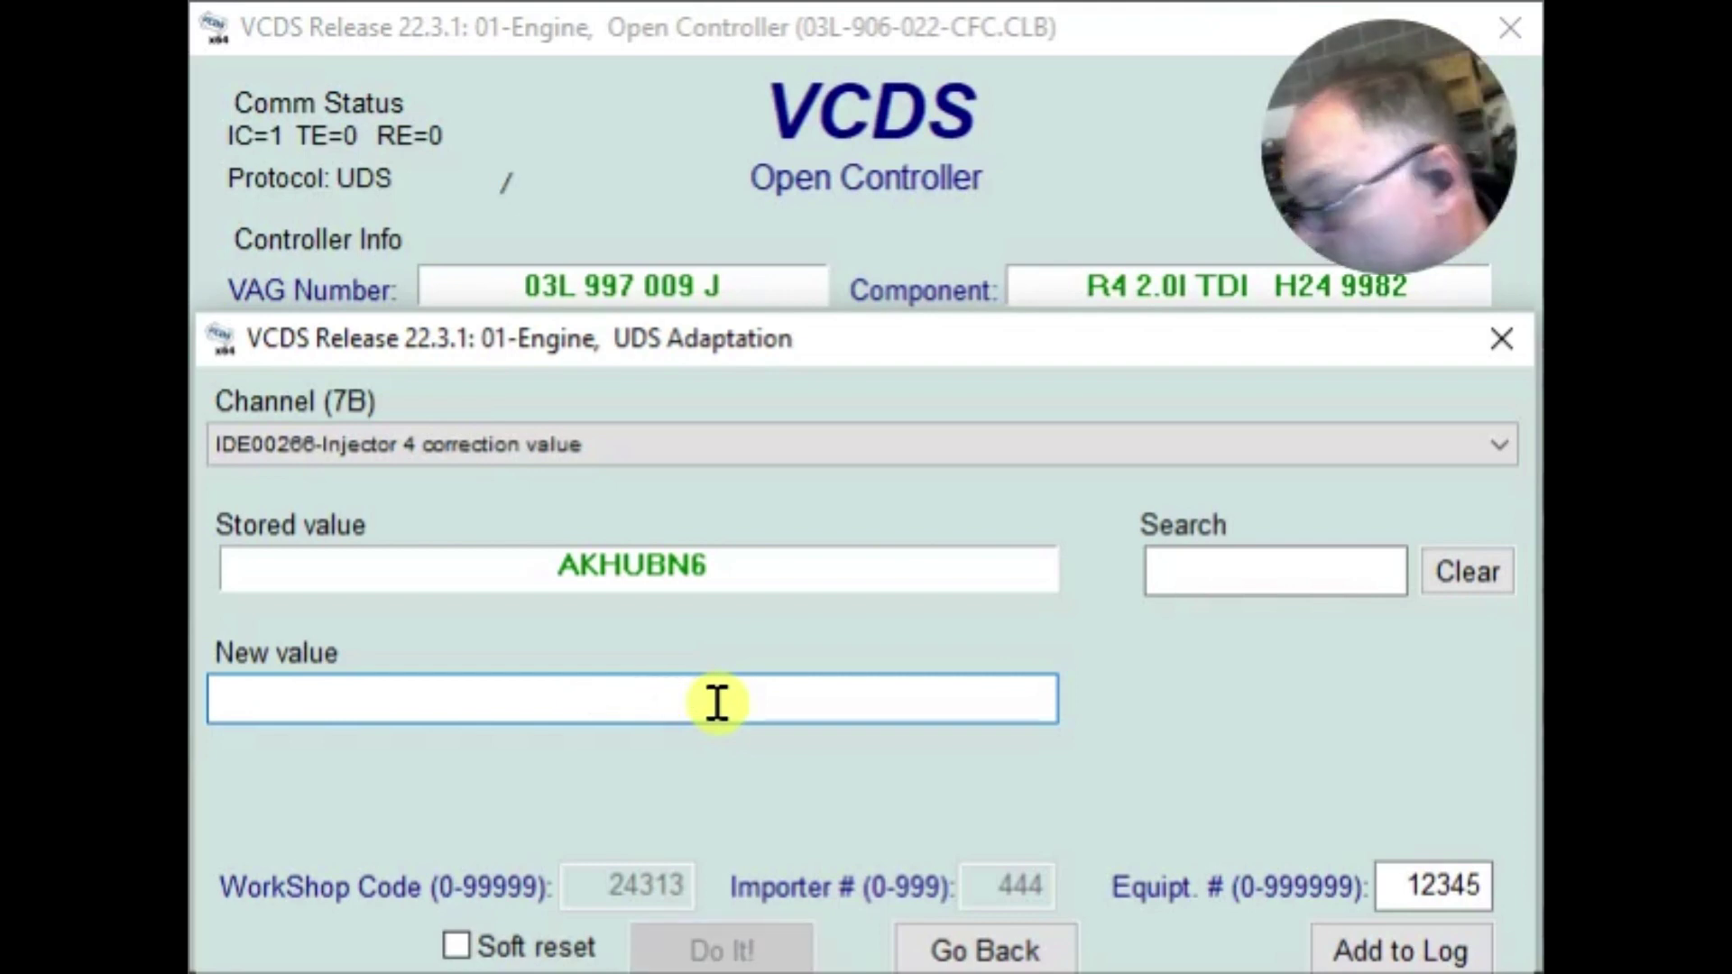
{"action": "type", "text": "A1"}
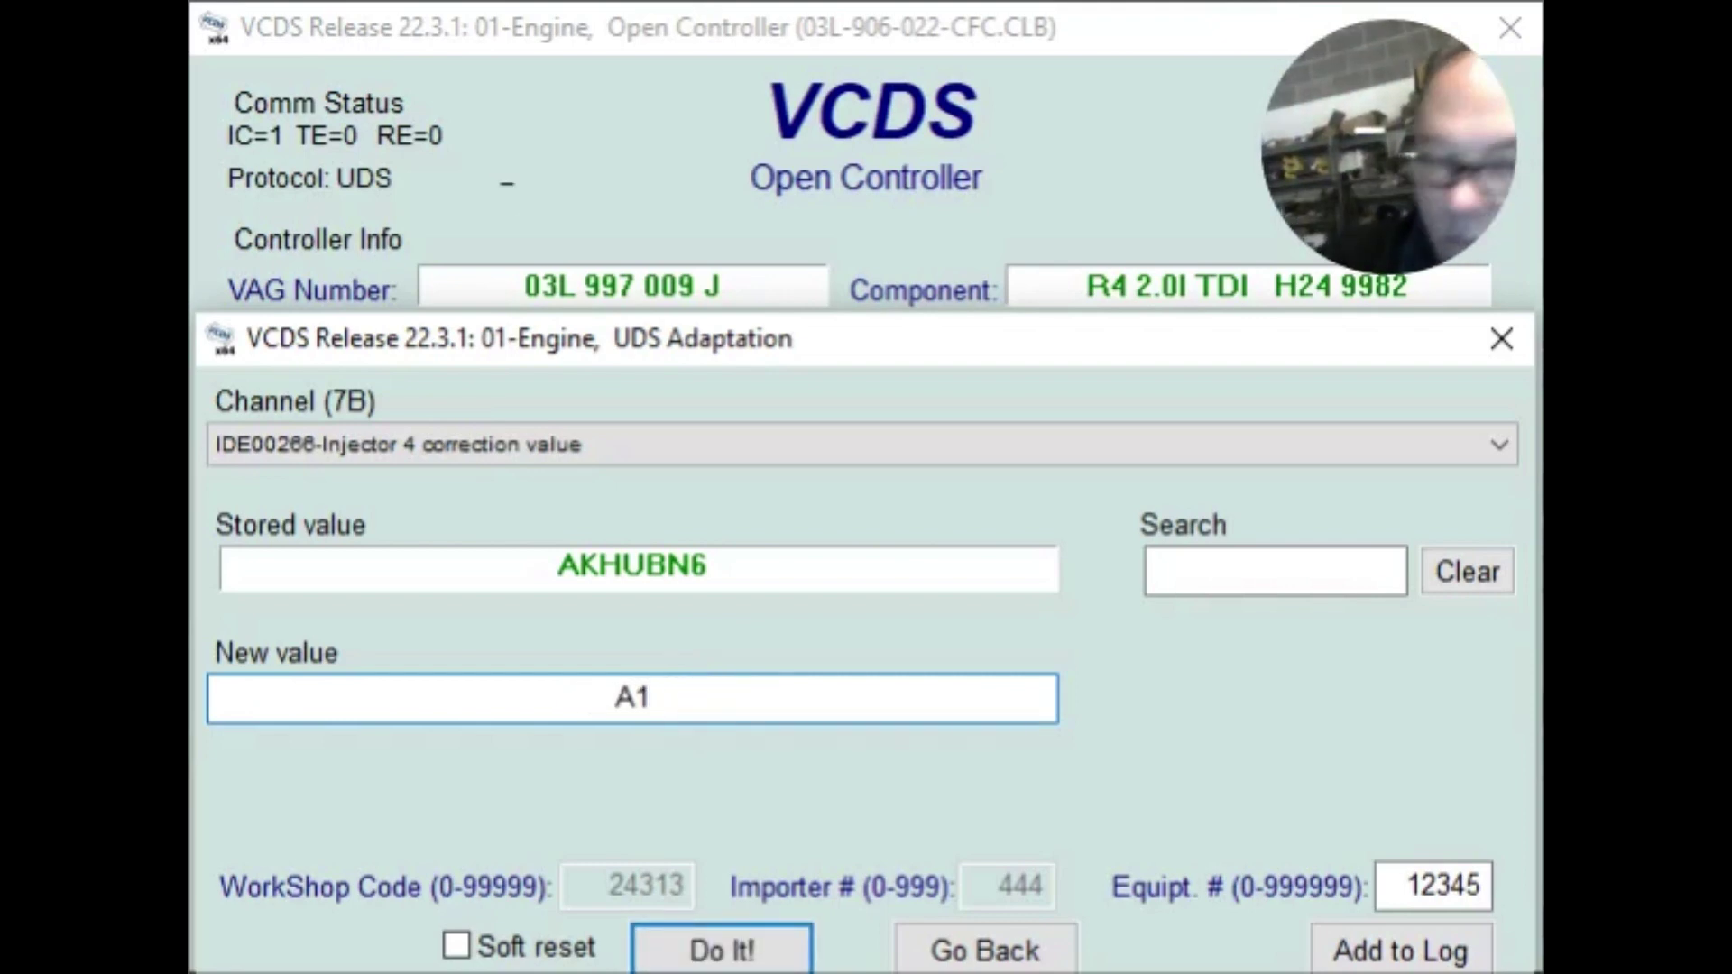
{"action": "key", "text": "BackSpace"}
{"action": "type", "text": "I"}
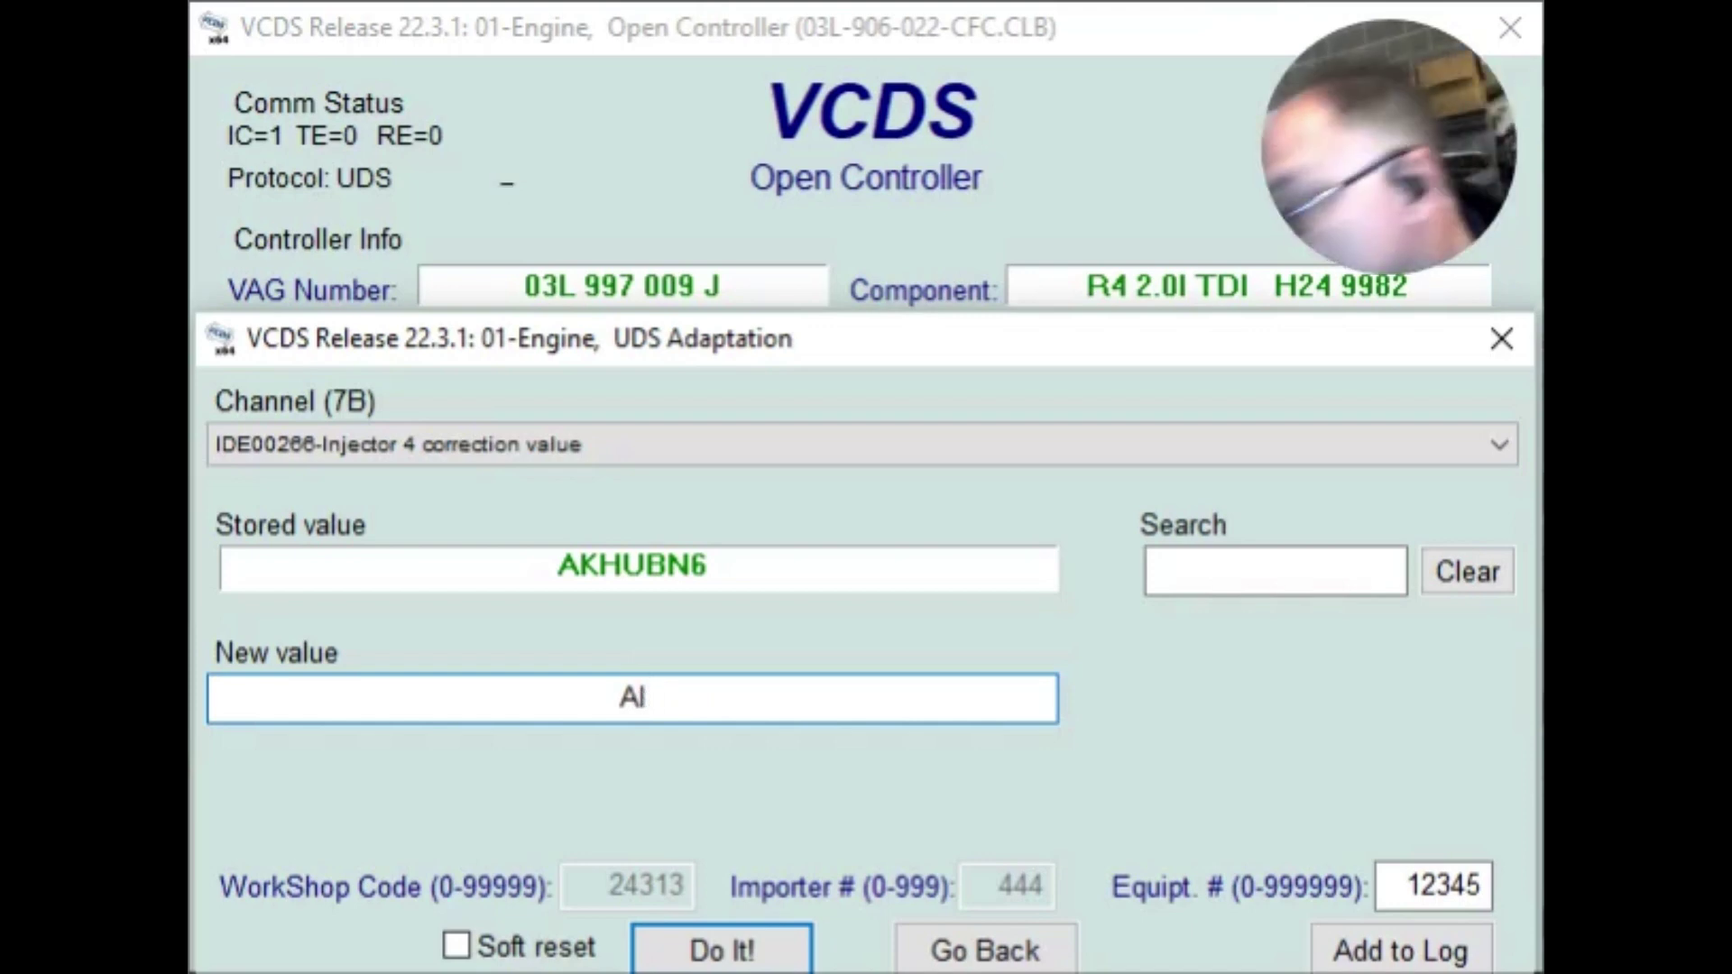
{"action": "type", "text": "HM"}
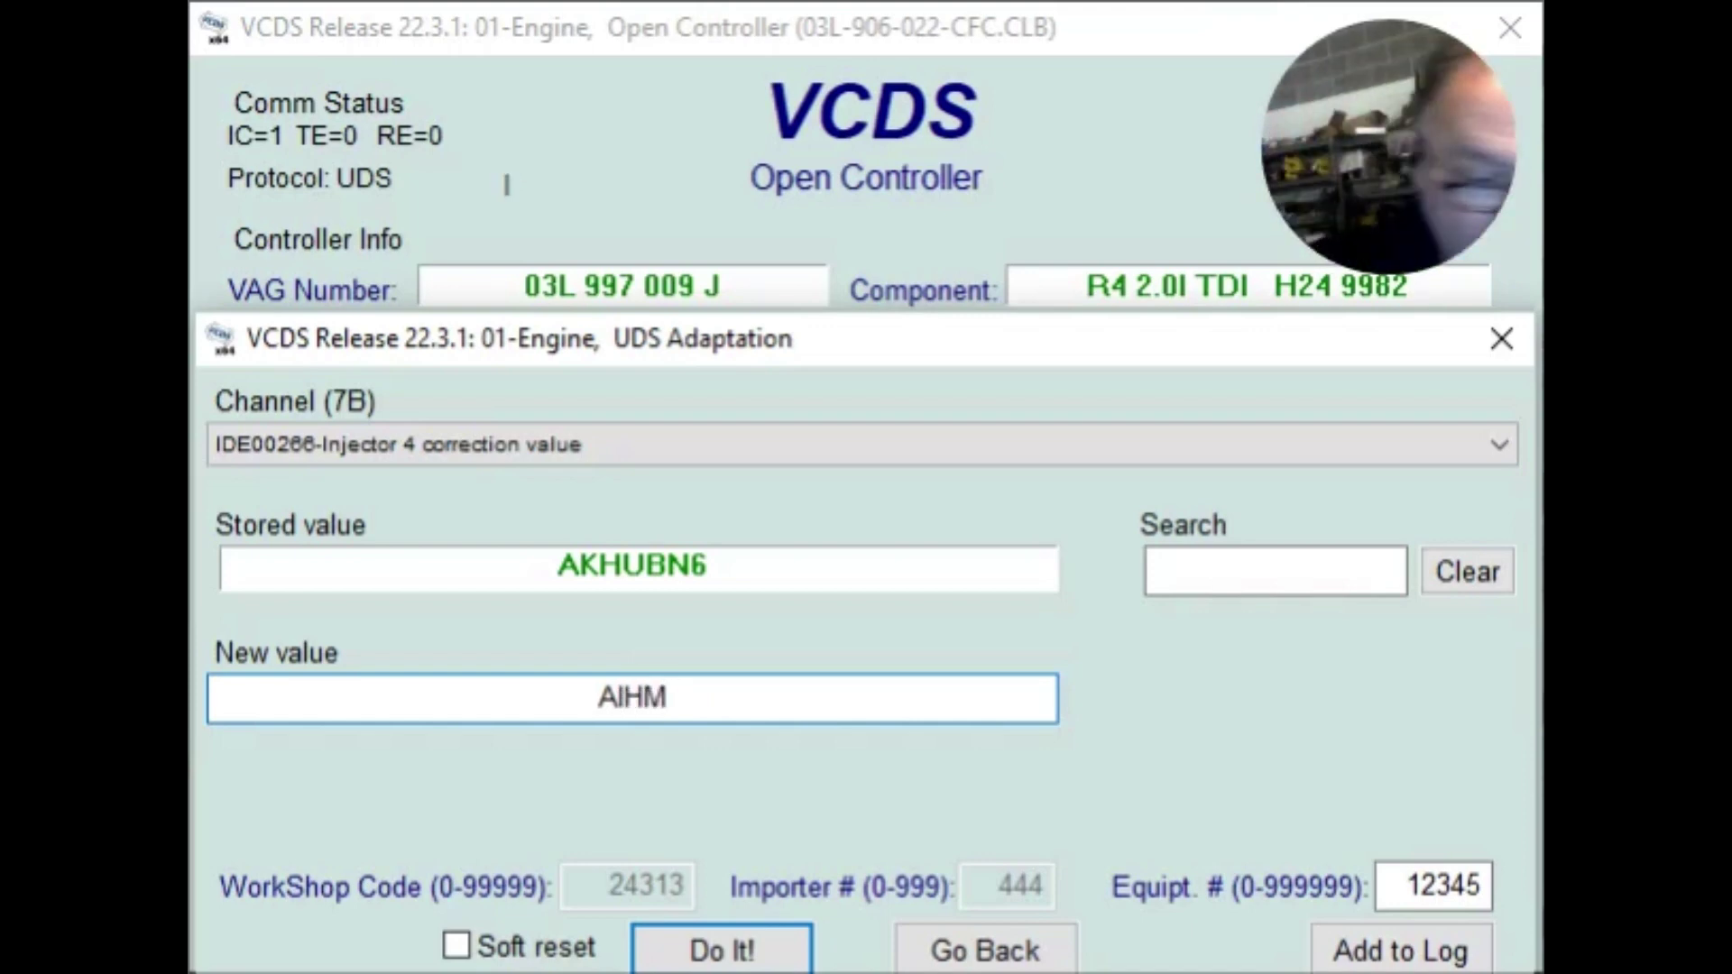
{"action": "type", "text": "4"}
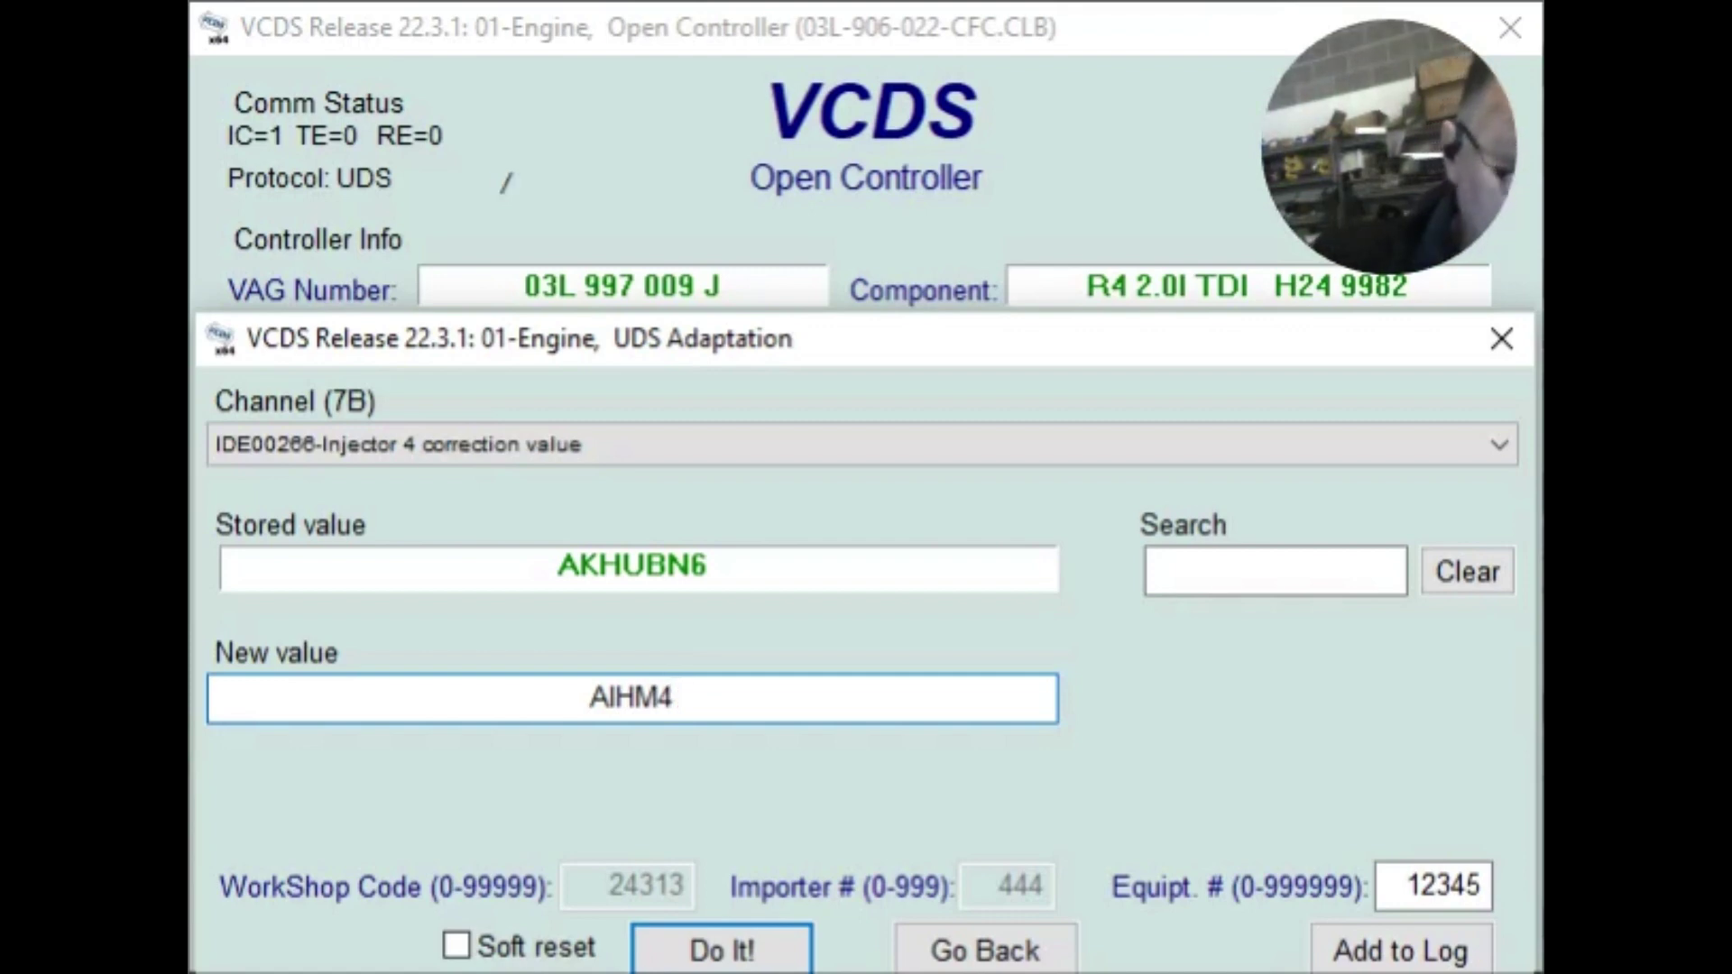
{"action": "type", "text": "I"}
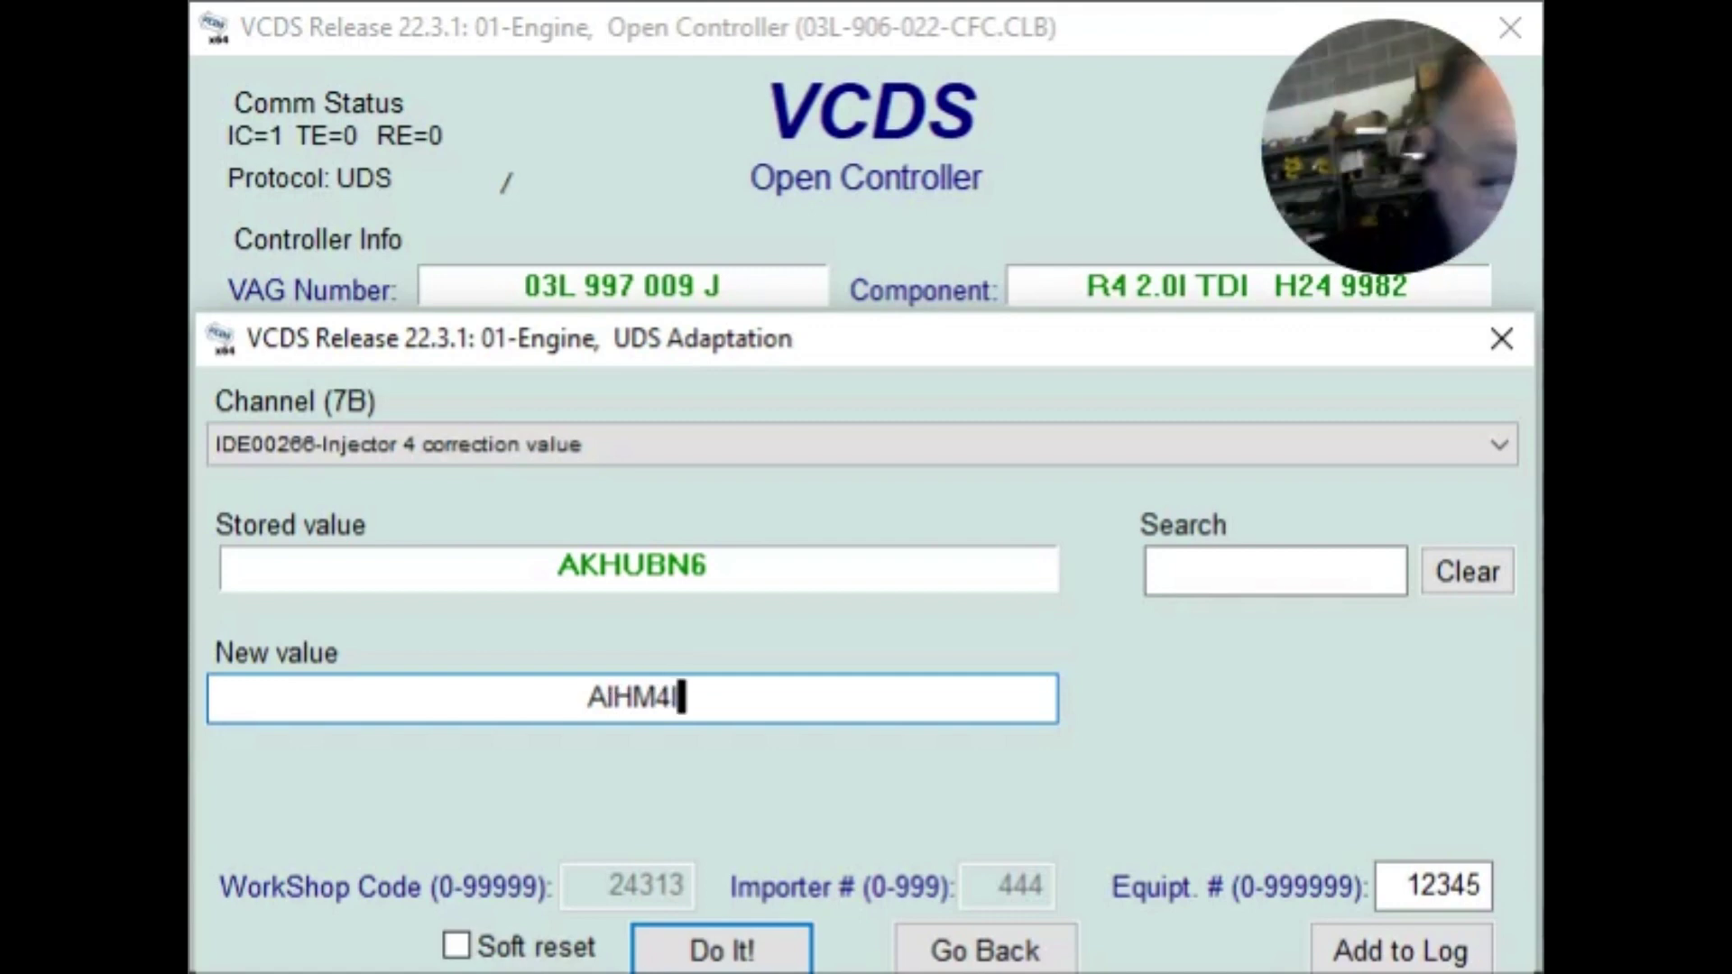
{"action": "type", "text": "1"}
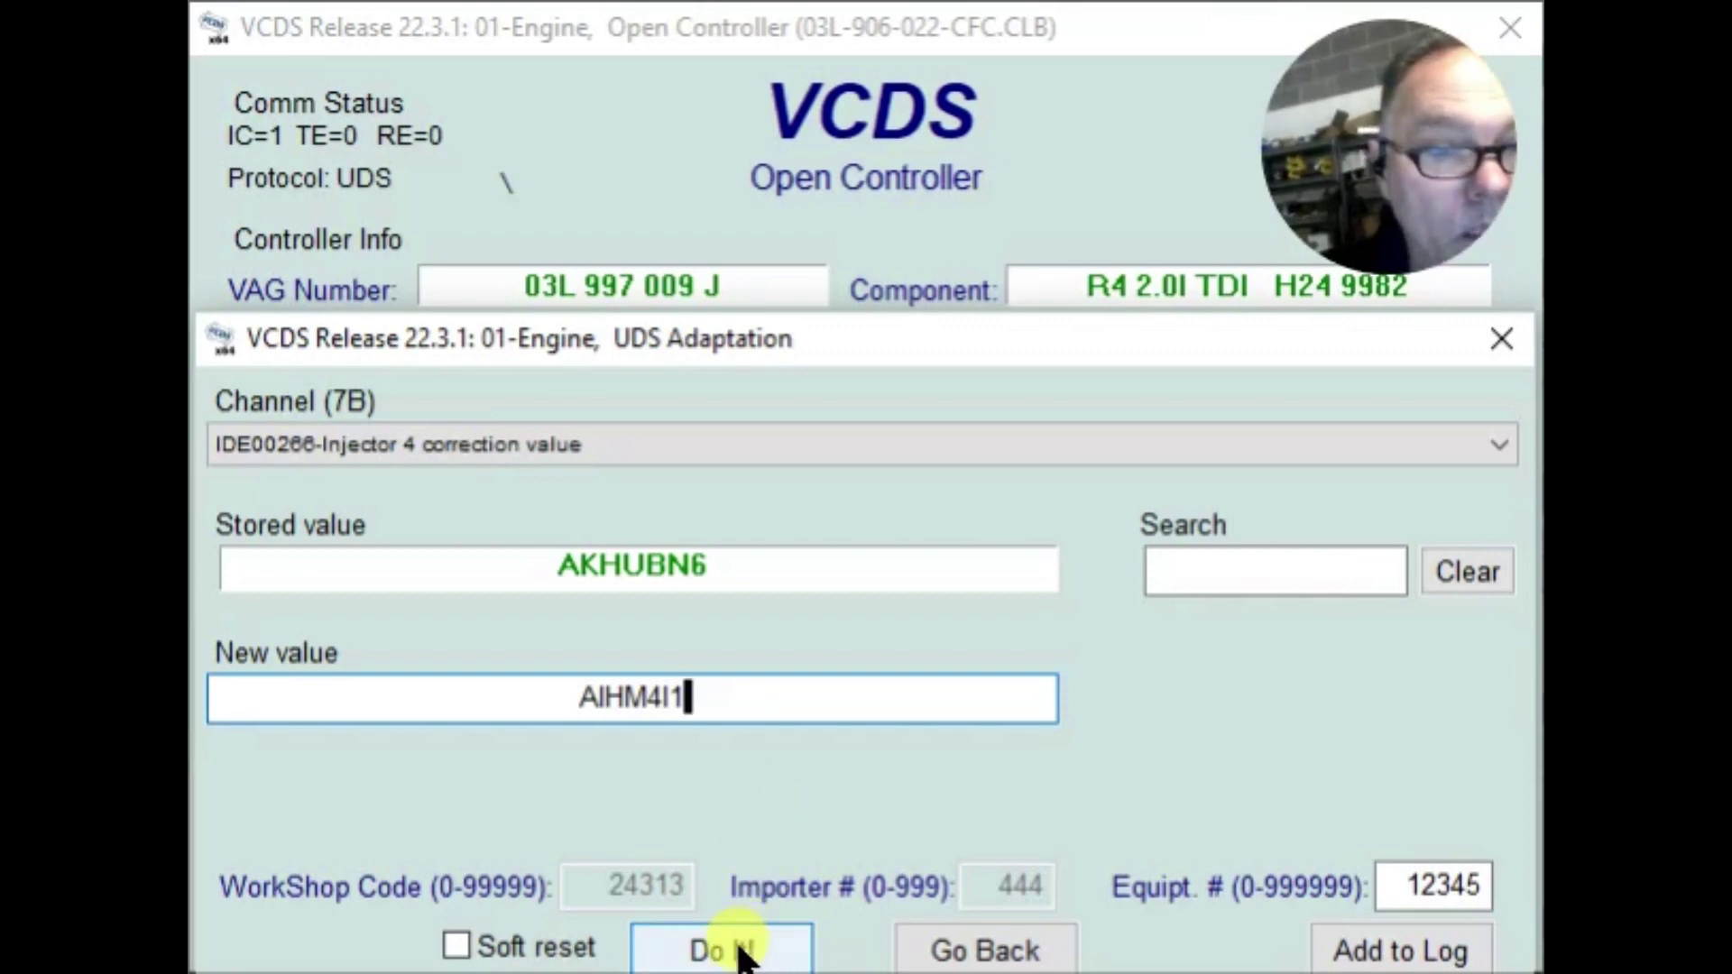
Submit AIHM4I1 for Injector 4, confirm acceptance, and return to the Engine controller functions
{"action": "left_click", "coordinate": [742, 955]}
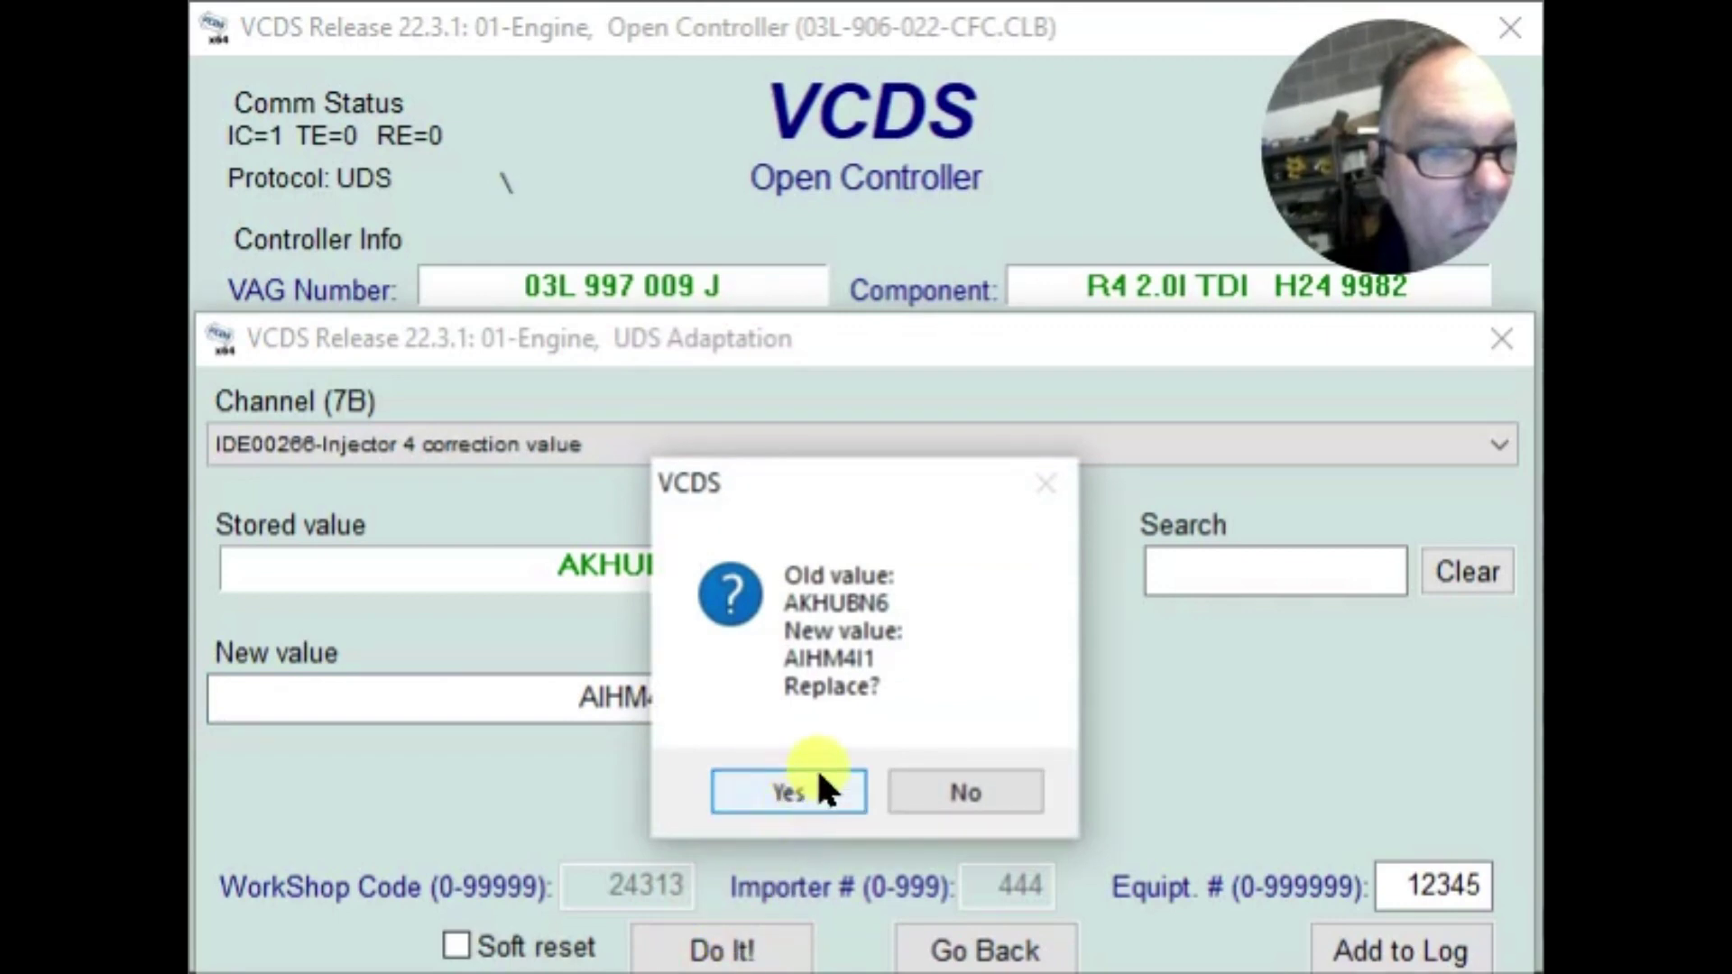
{"action": "left_click", "coordinate": [819, 777]}
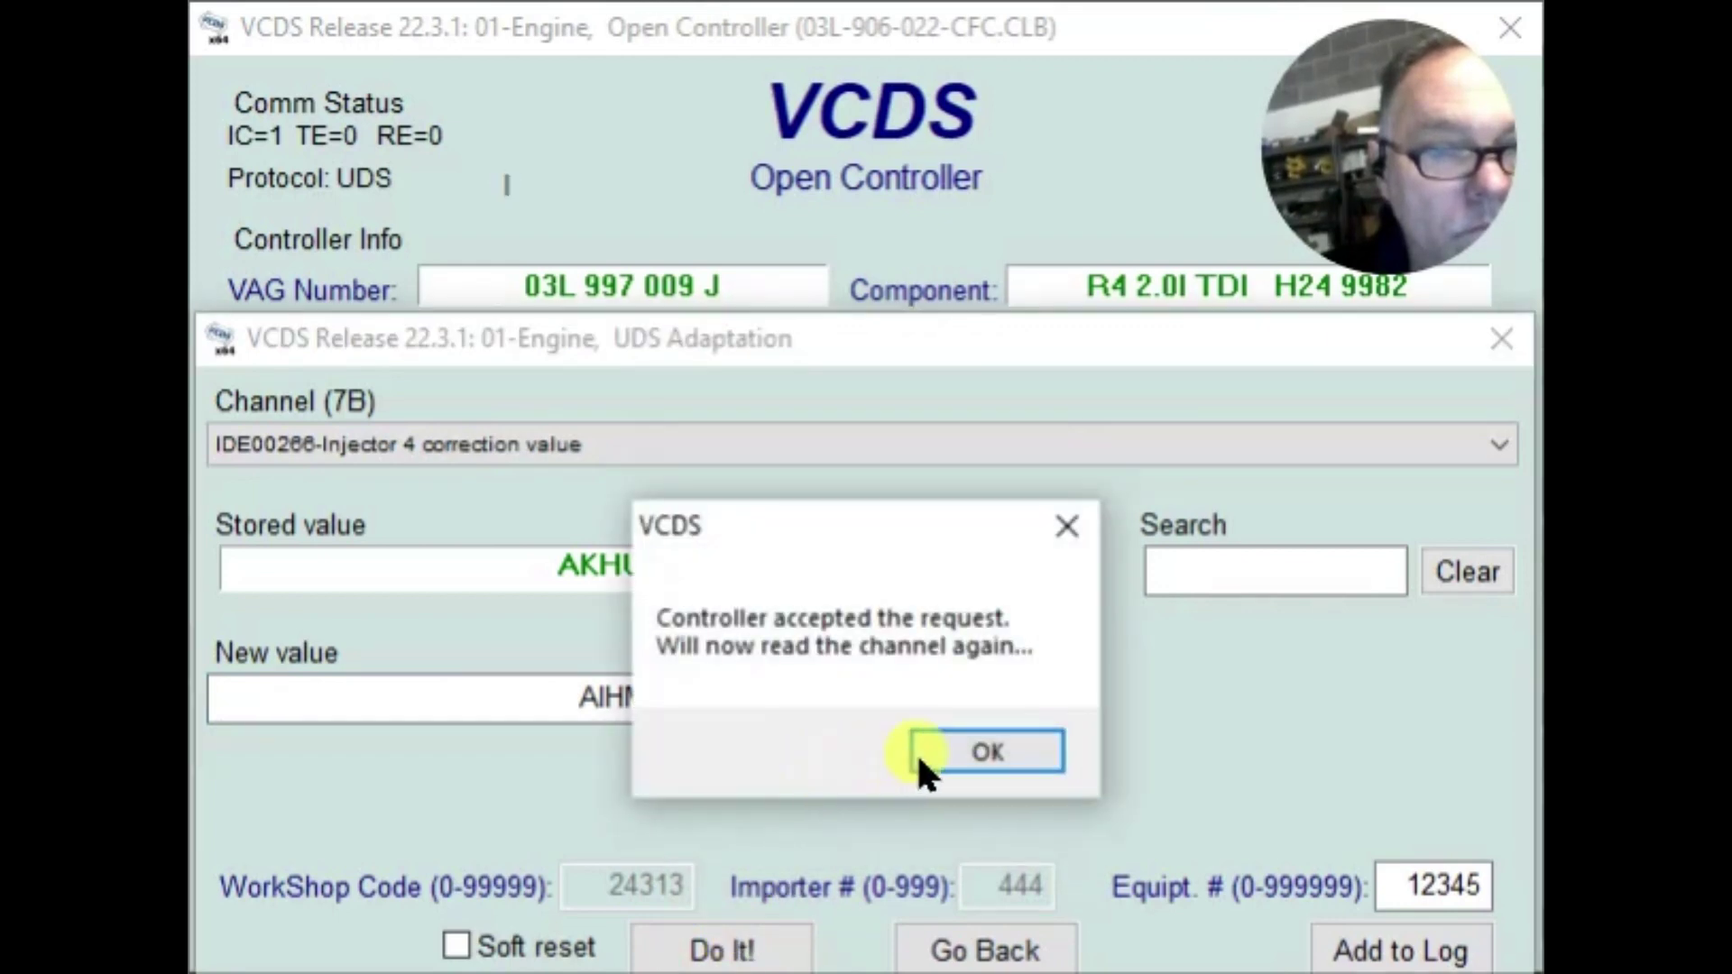
{"action": "left_click", "coordinate": [955, 754]}
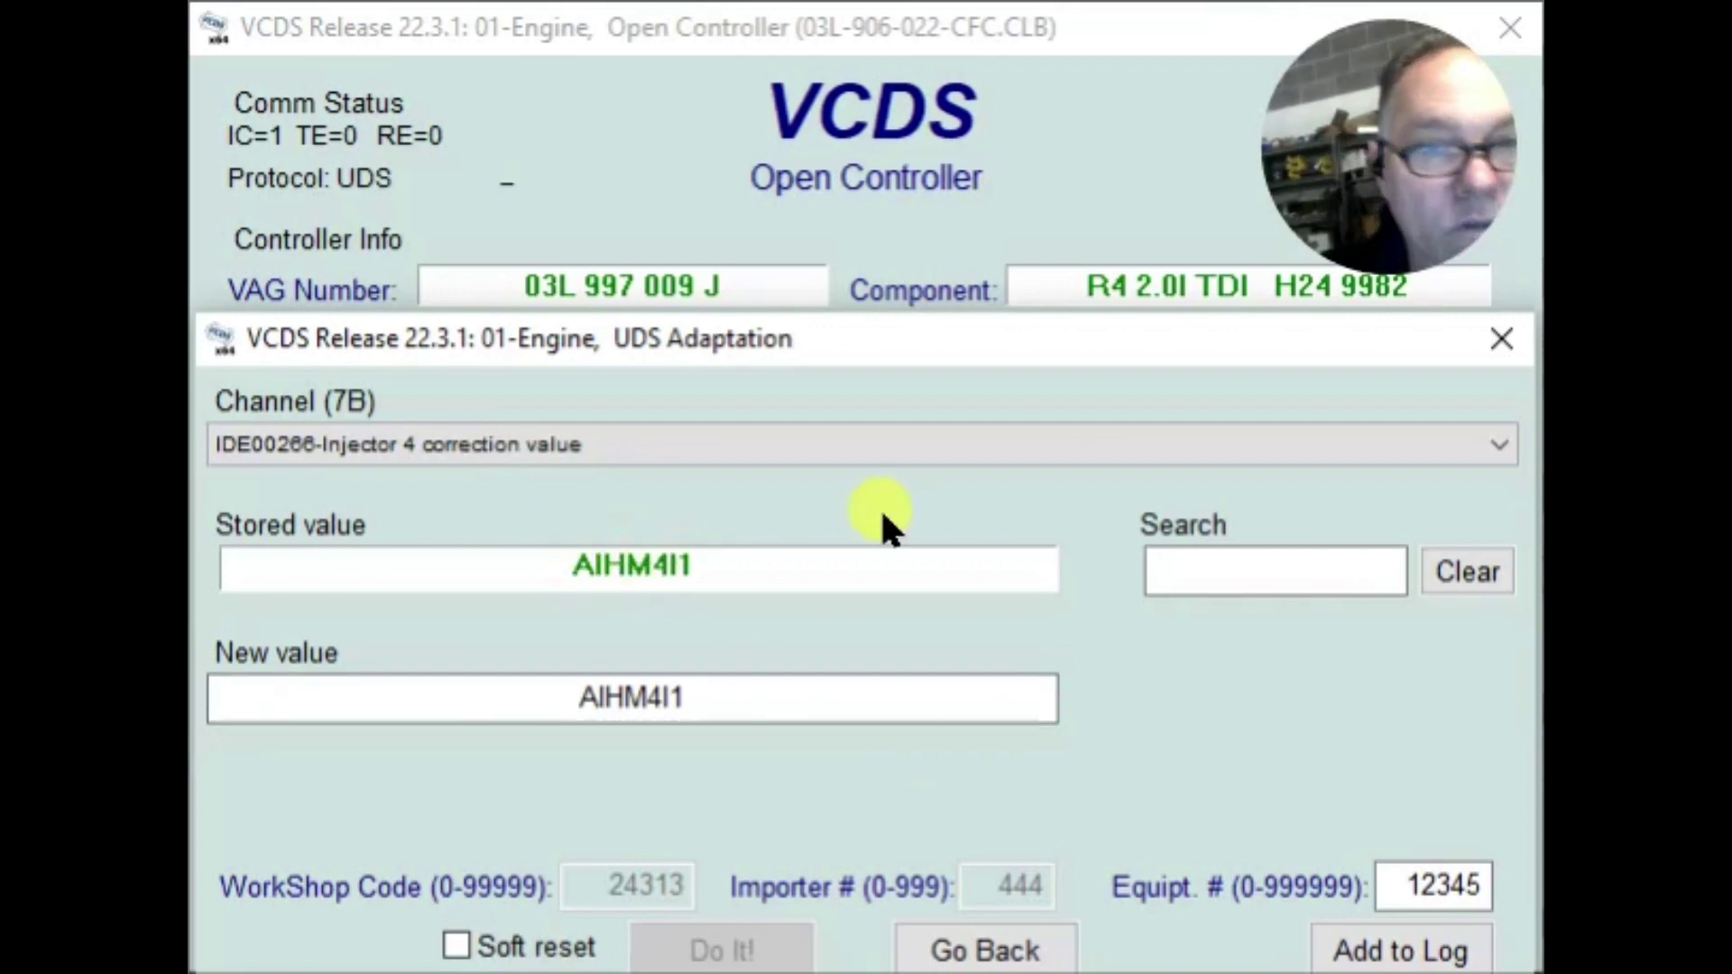
{"action": "left_click", "coordinate": [1003, 955]}
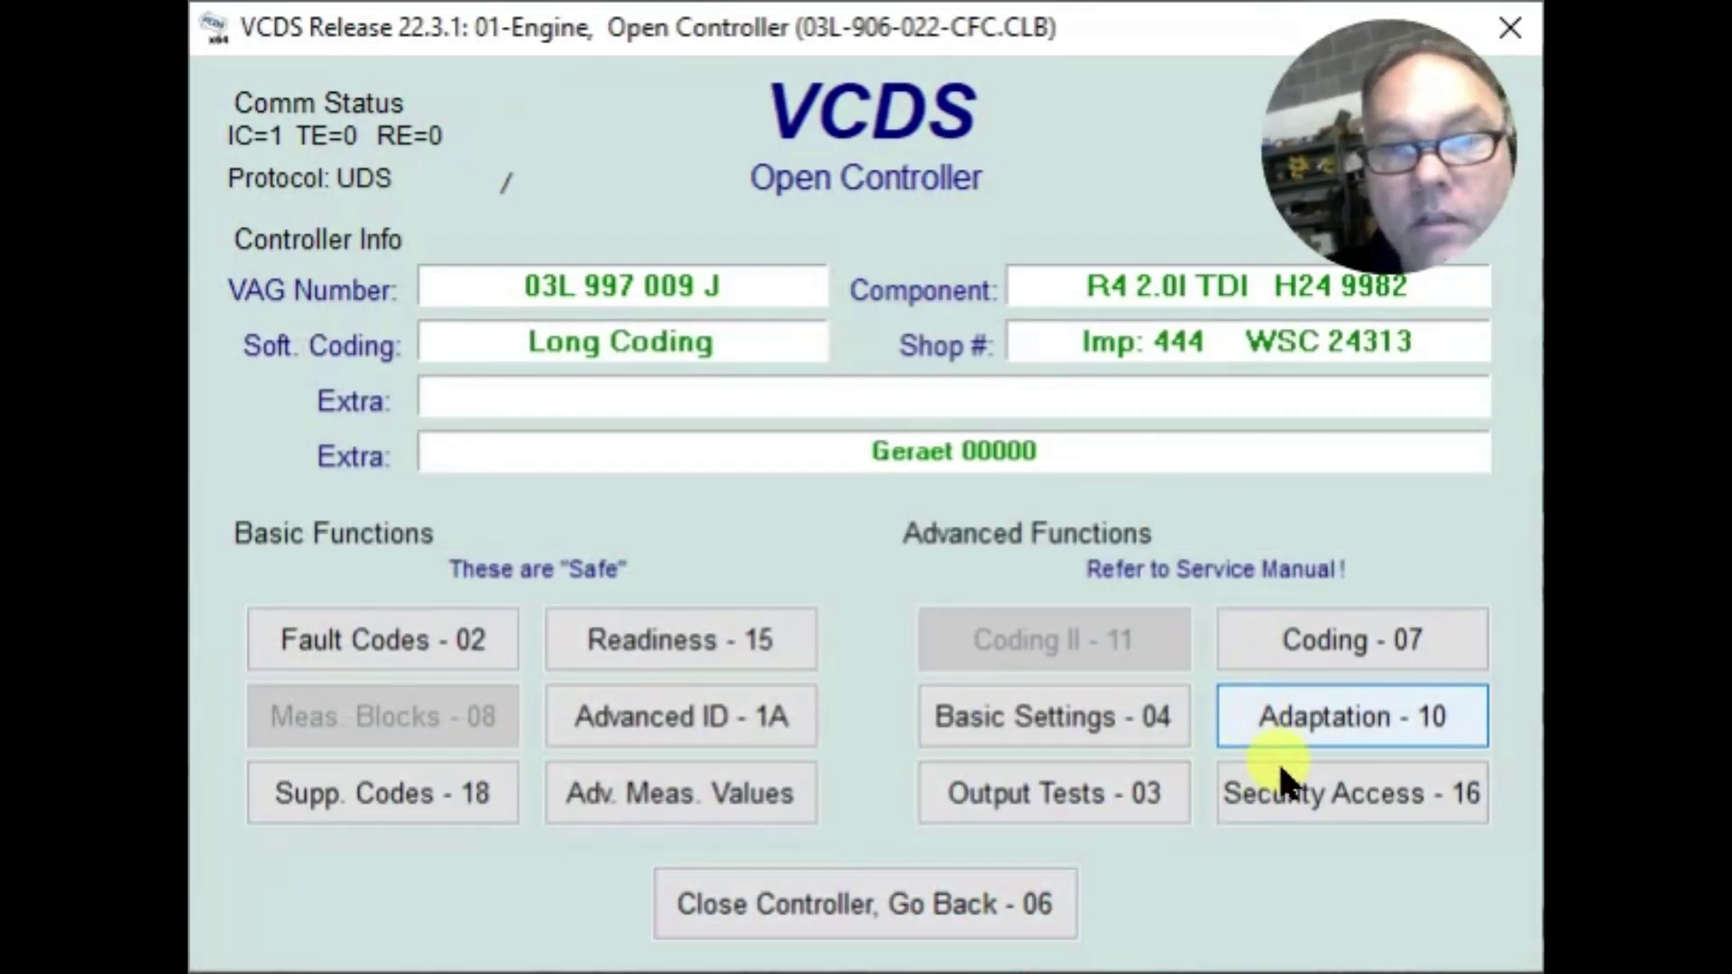
Open the Engine controller's Security Access - 16 dialog with the empty key field focused
{"action": "left_click", "coordinate": [1305, 810]}
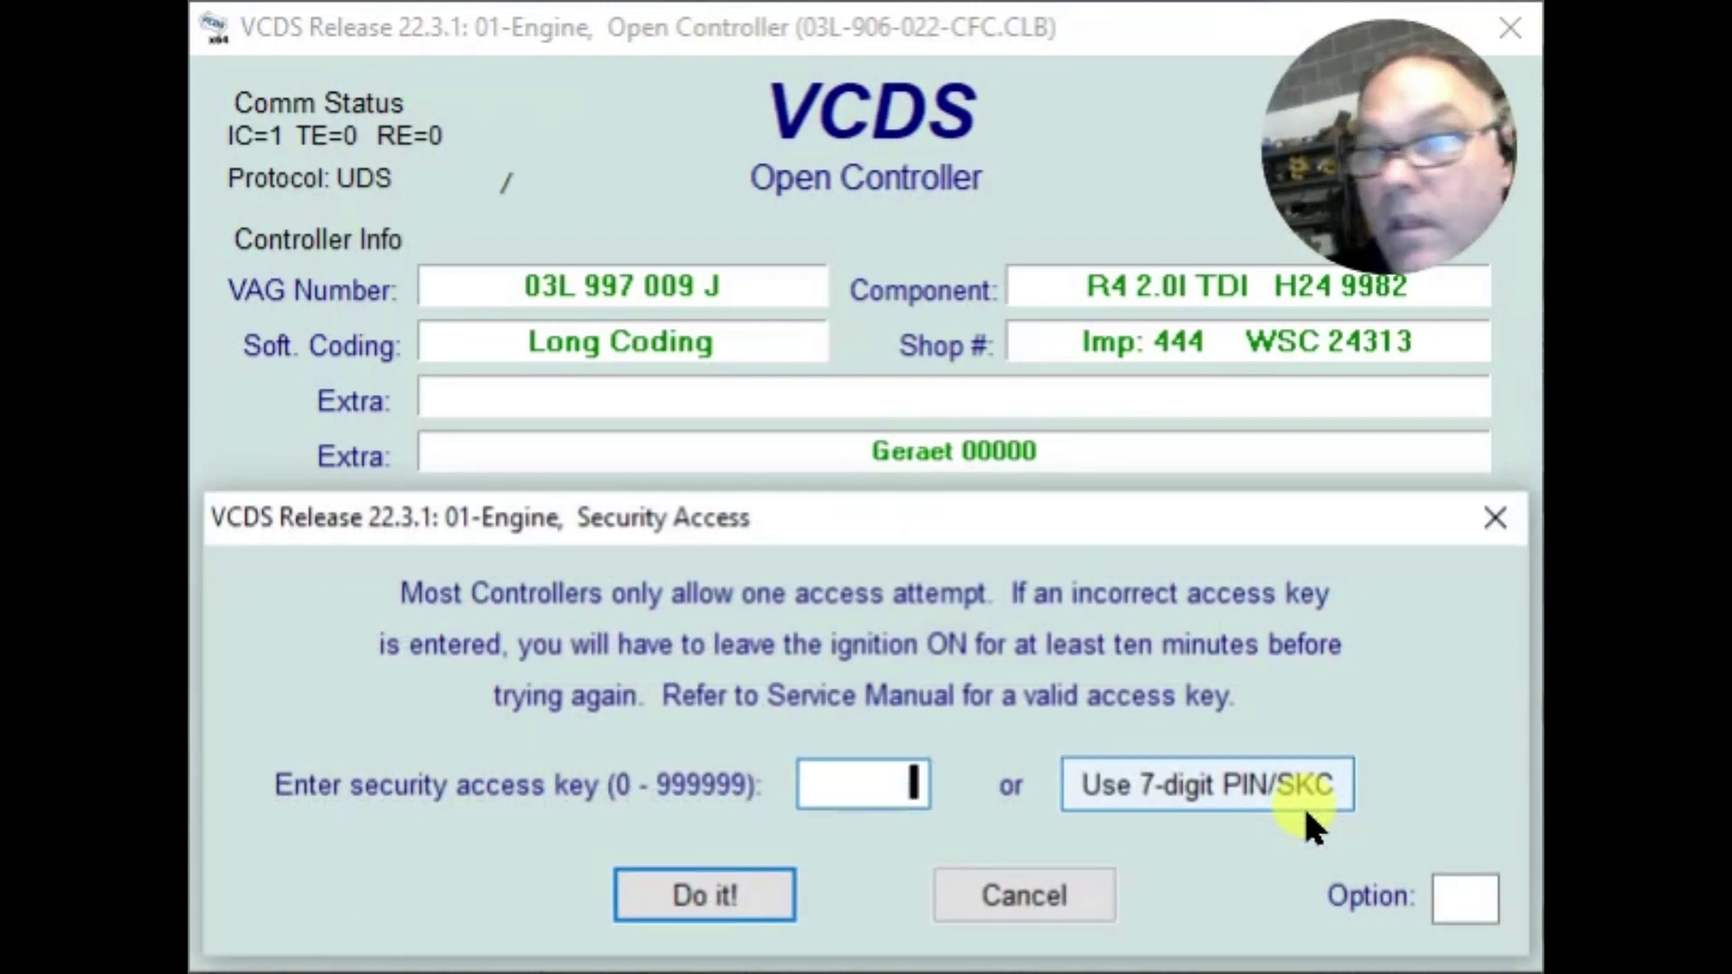
{"action": "left_click", "coordinate": [848, 790]}
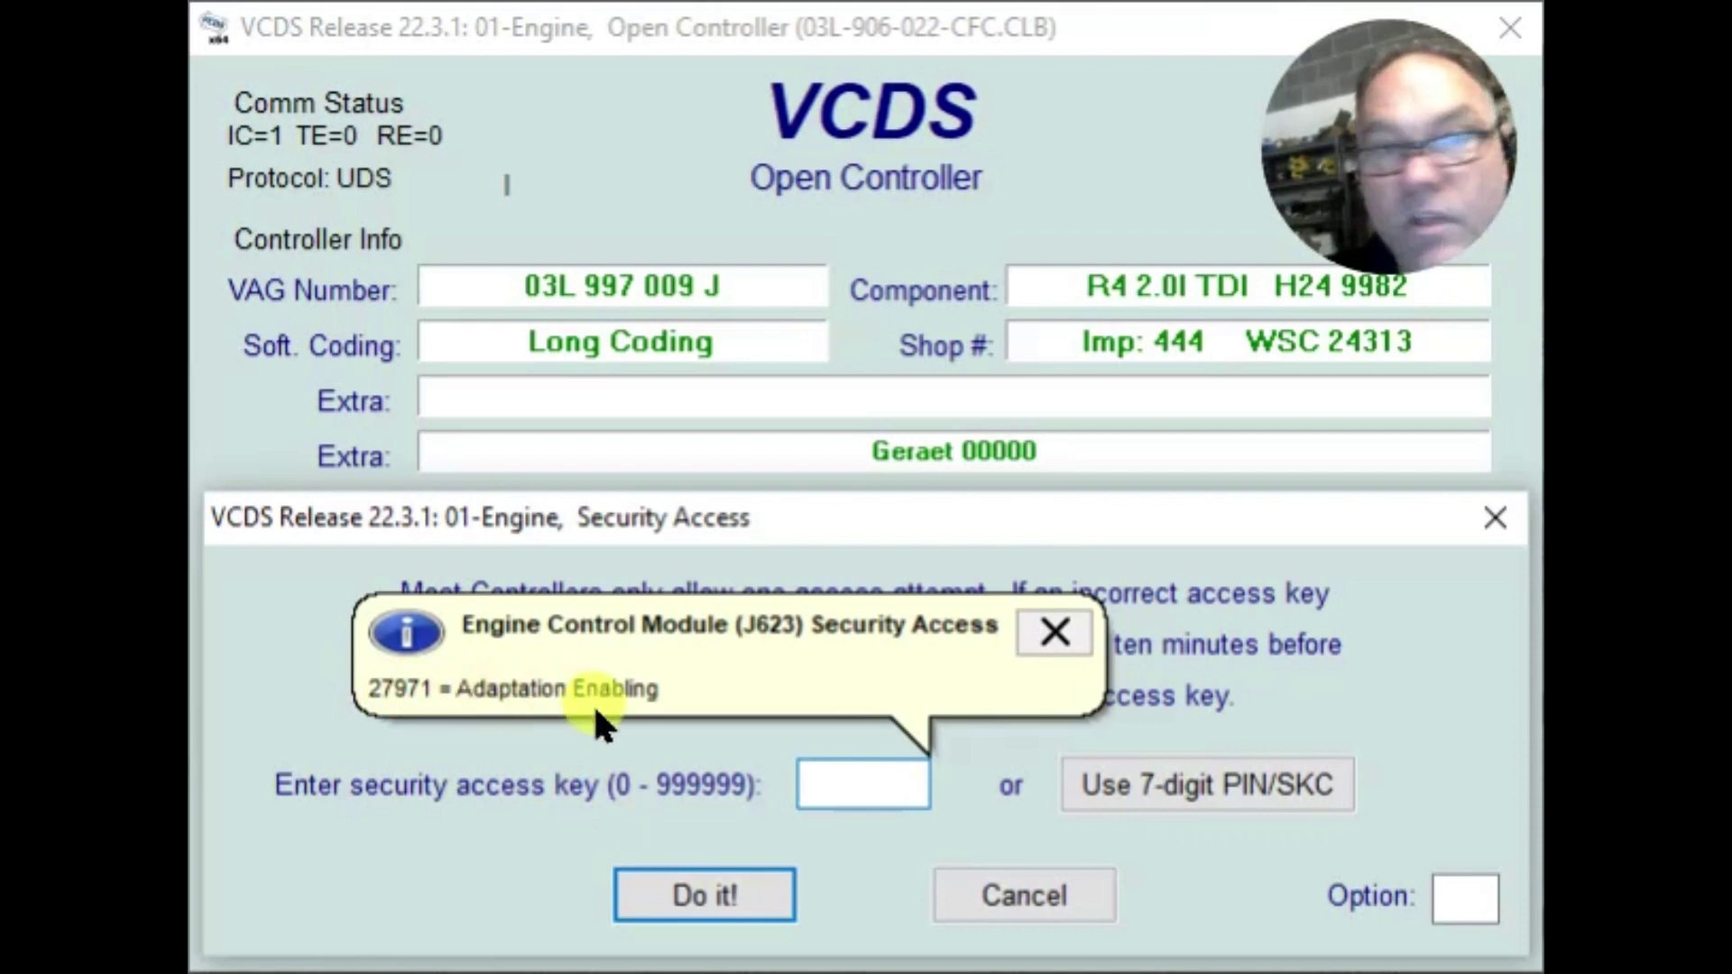
{"action": "left_click", "coordinate": [1057, 631]}
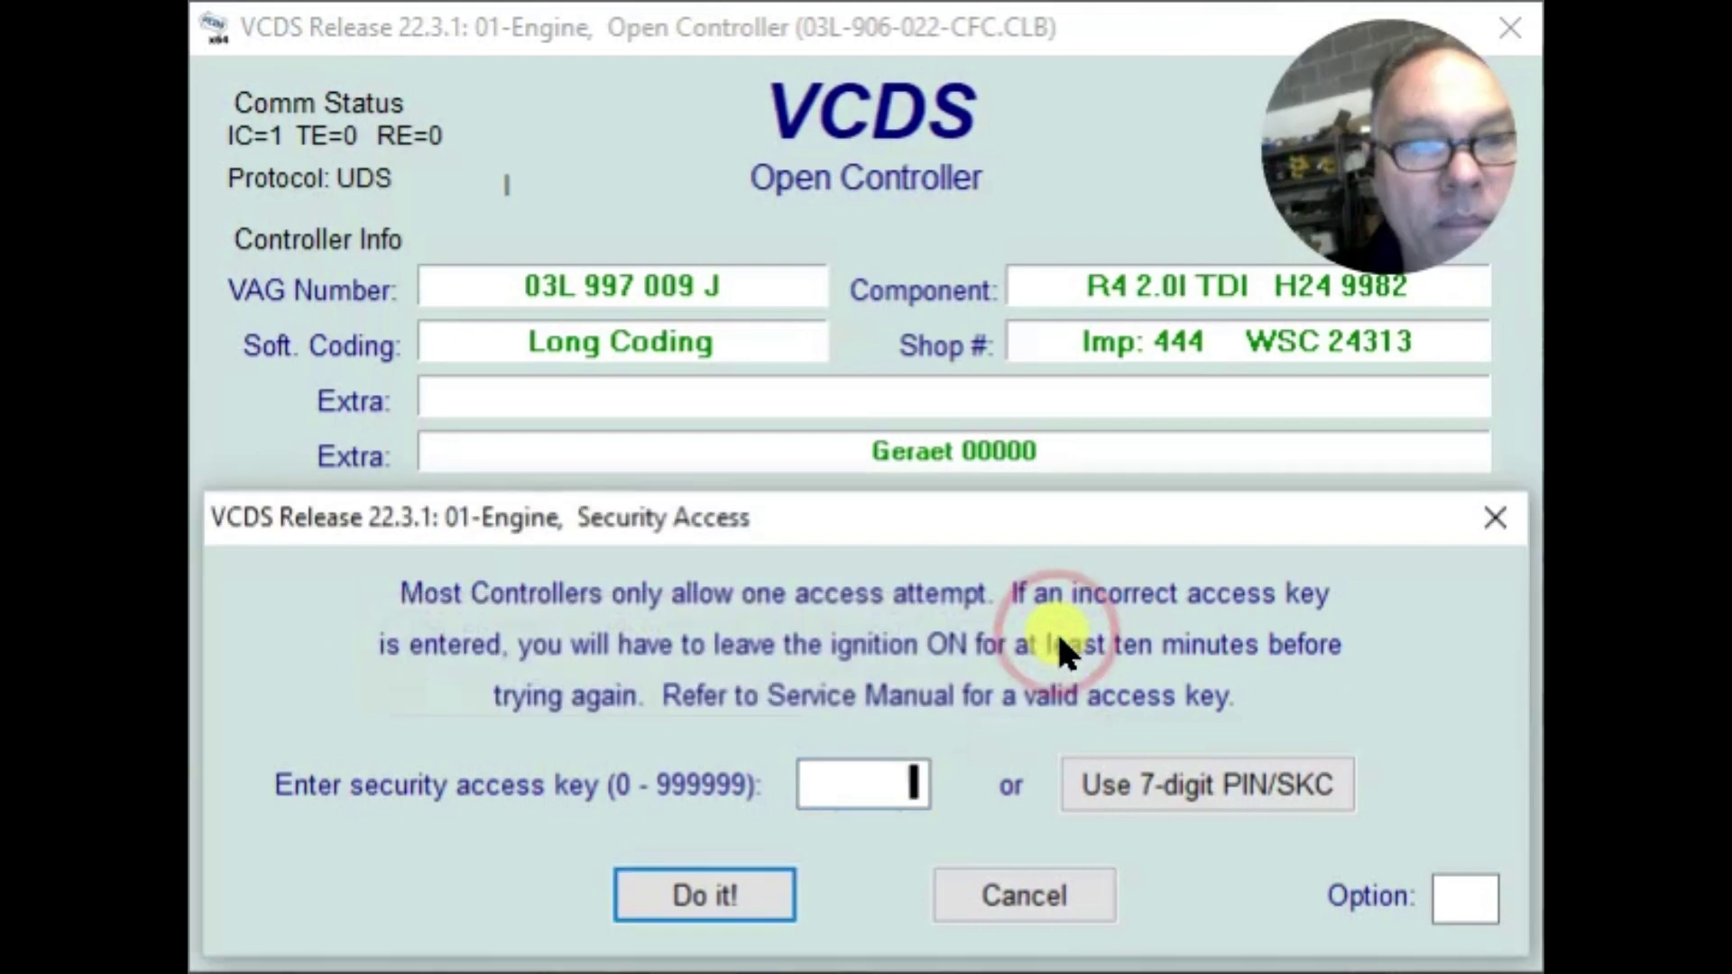